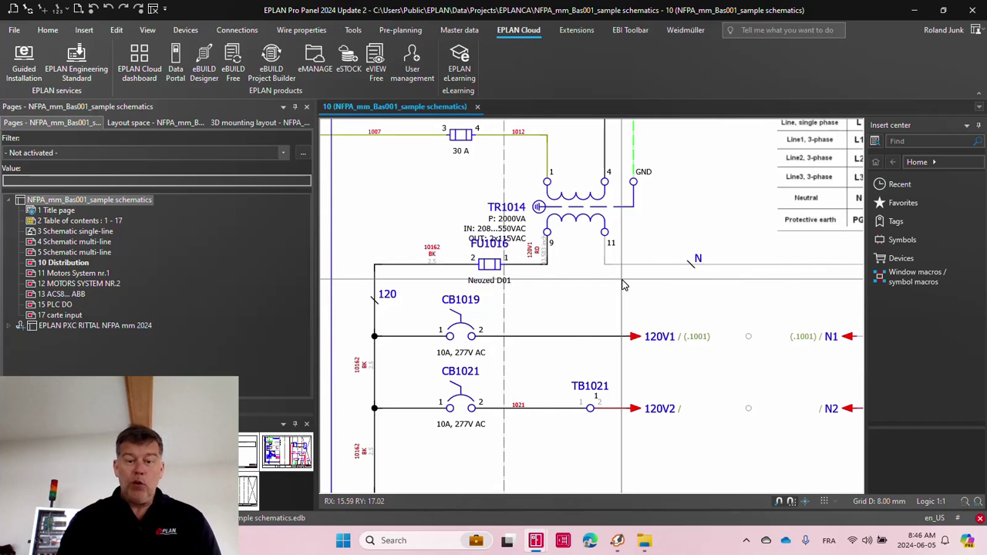
Step: In the NFPA_mm_Bas001 sample project, inspect connection 10162's colour/number and 2.5 cross-section values
click(100, 205)
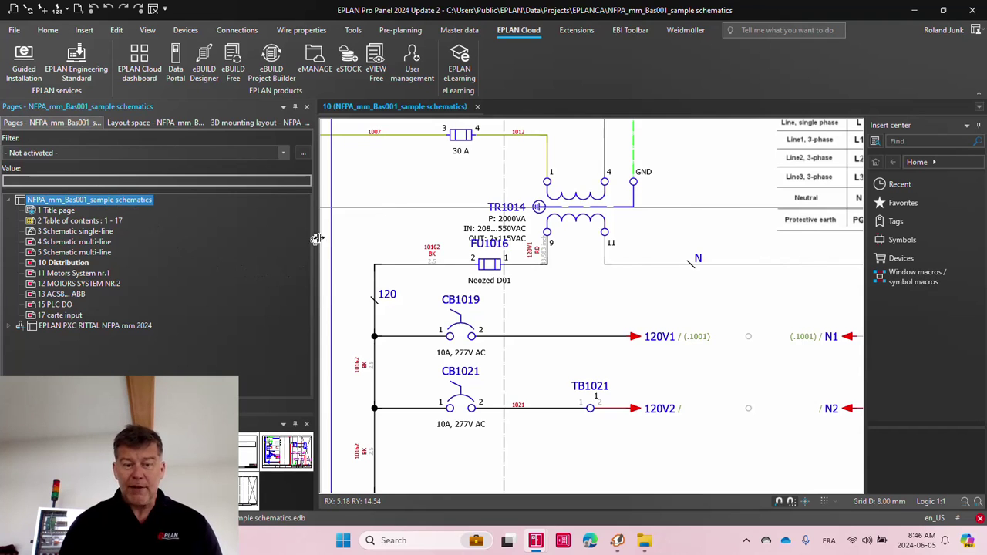
scroll(337, 240, up, 1)
click(449, 263)
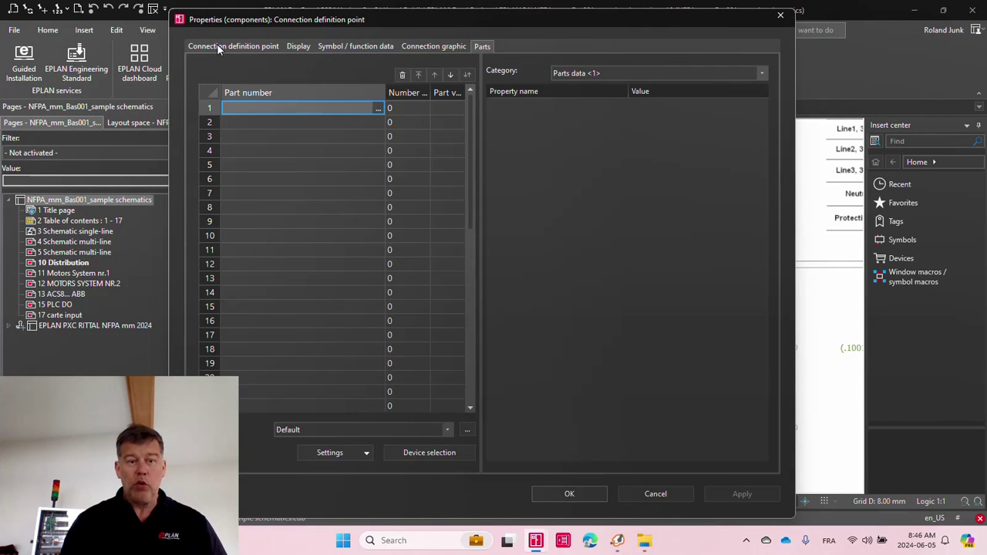
click(218, 48)
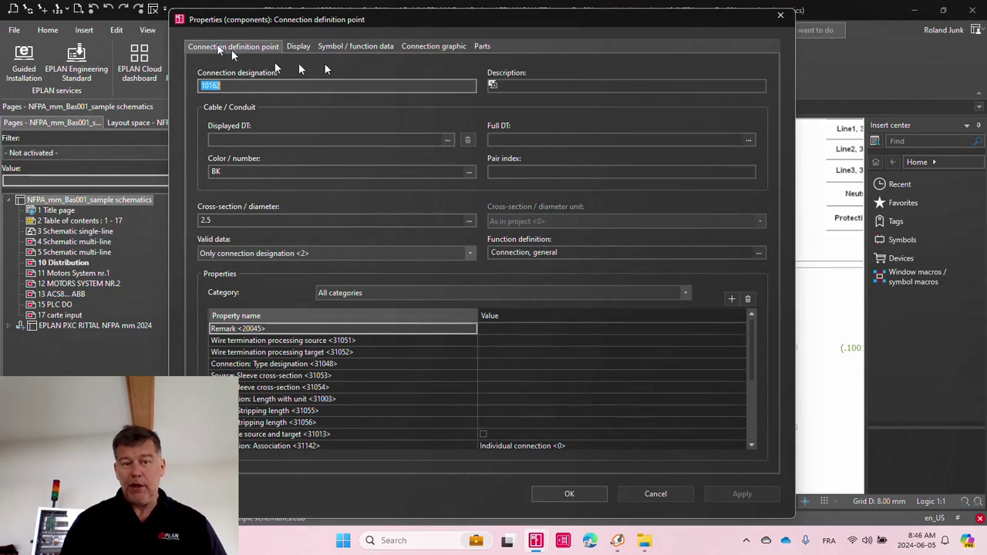
click(252, 173)
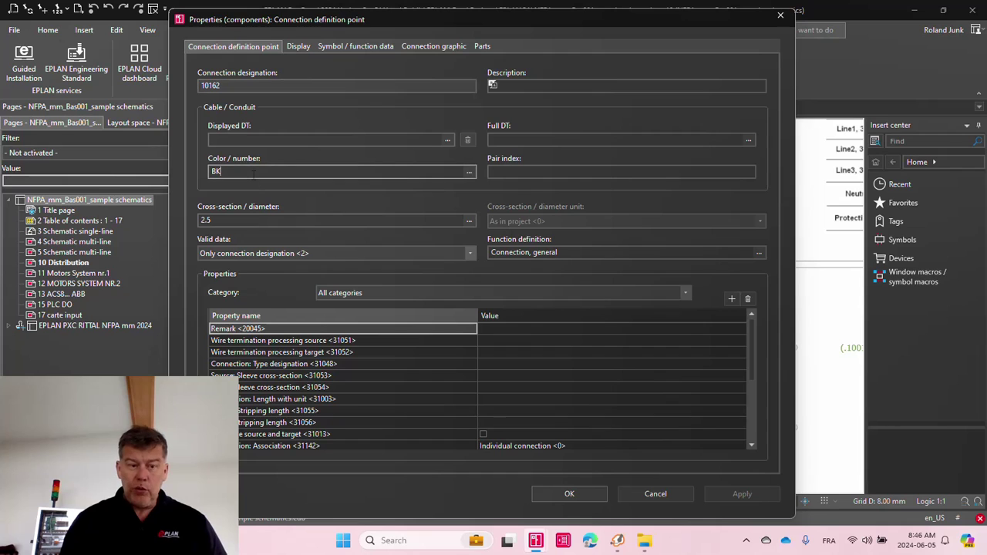
click(236, 222)
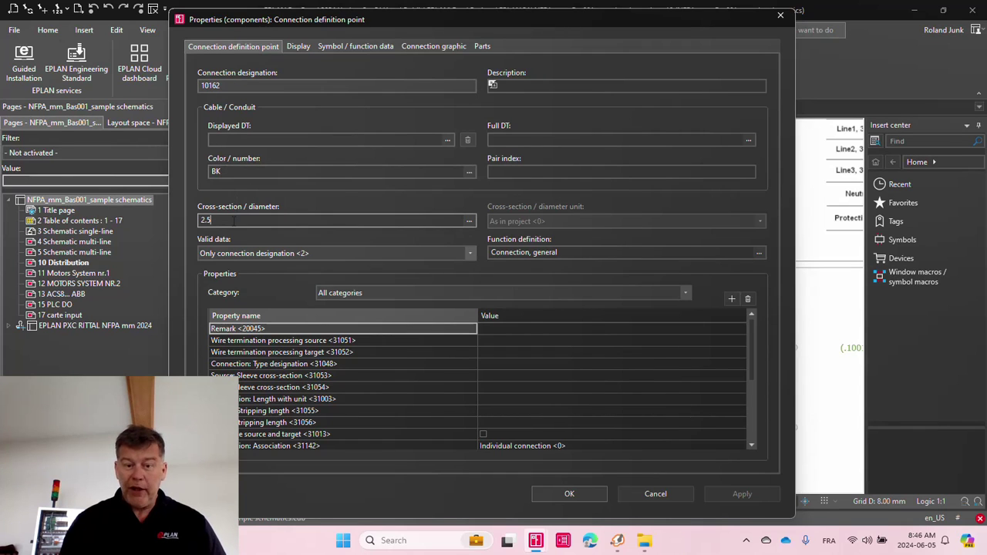
Step: Review how connection 10162's length, colour/number and cross-section labels are displayed, then close
click(298, 46)
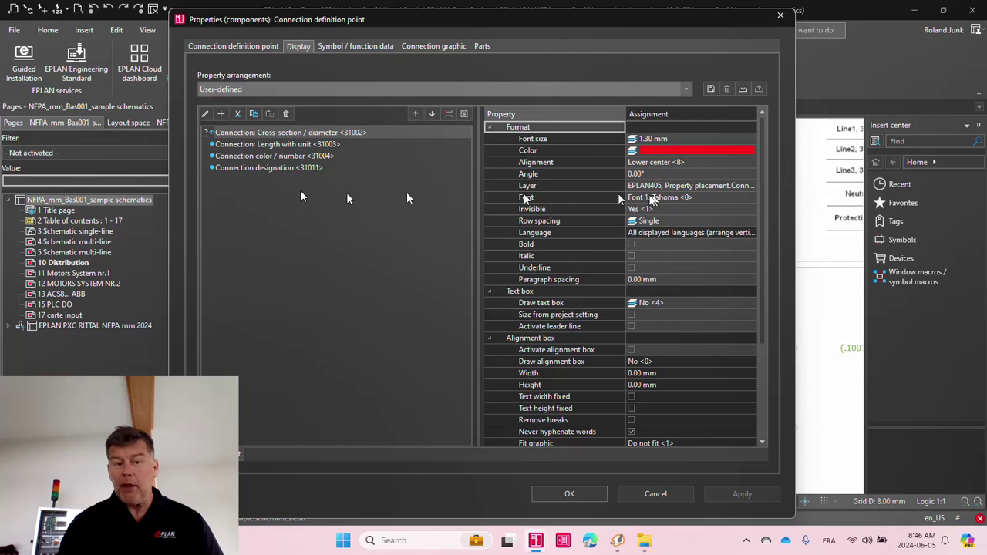
click(278, 144)
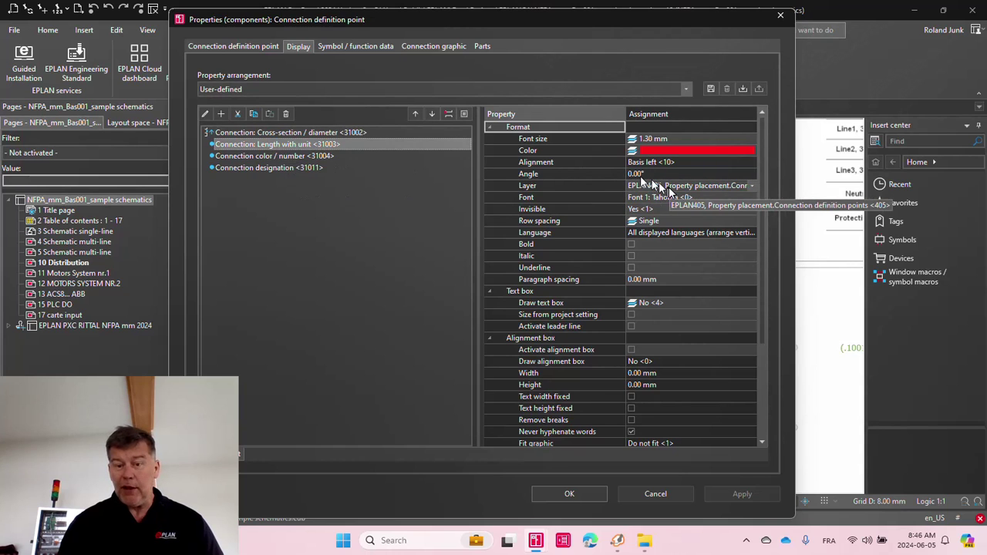
click(292, 156)
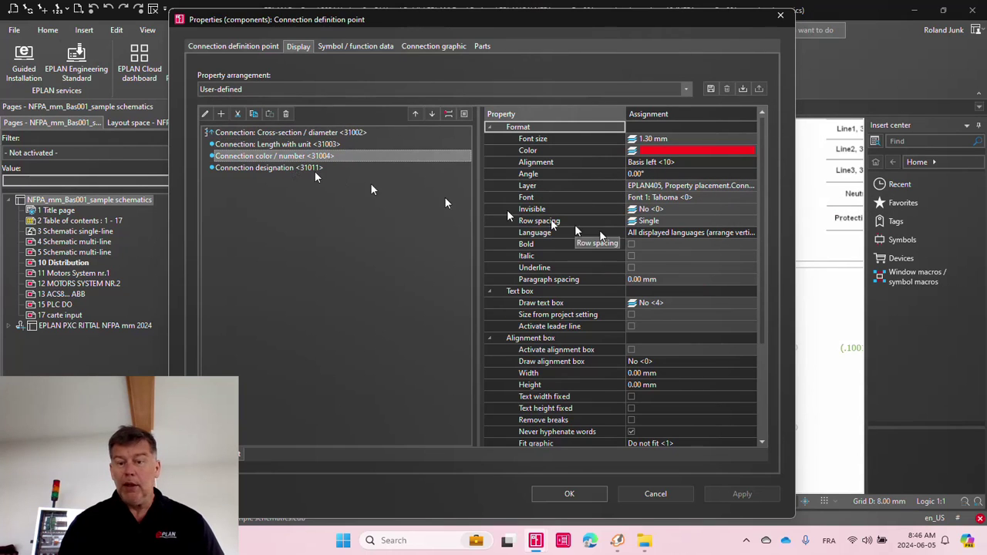
click(316, 132)
click(649, 210)
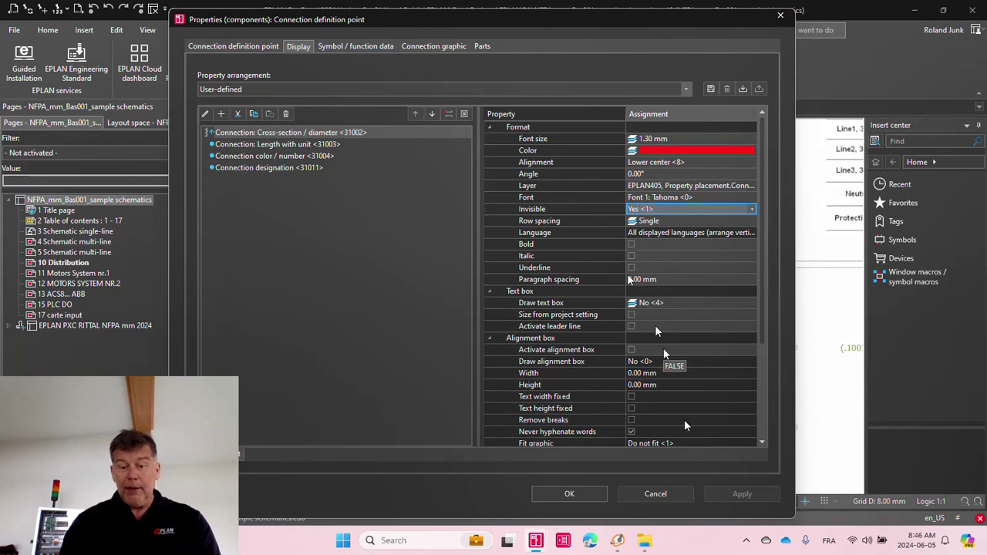
click(569, 494)
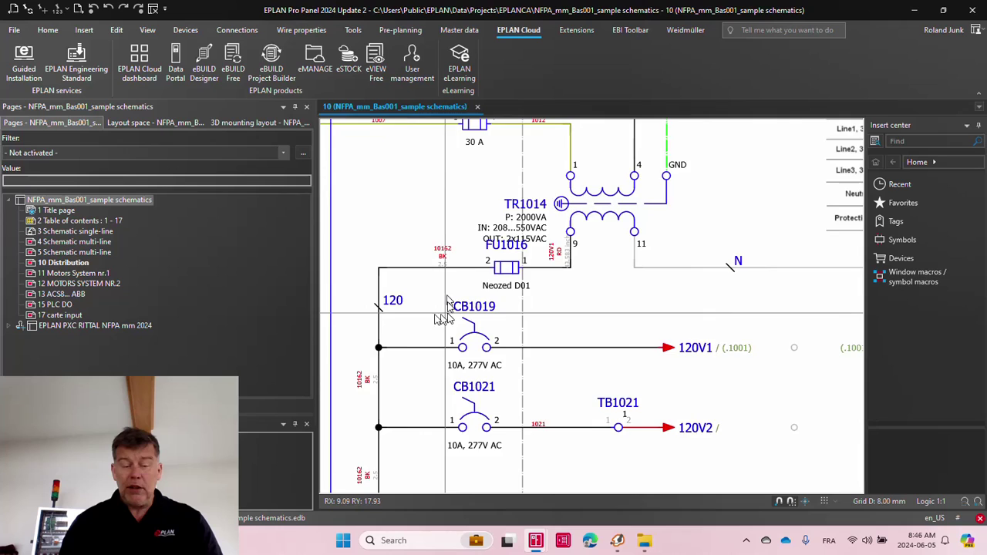
Step: Inspect the 10162 BK wire label and potential 120's definition point properties
scroll(431, 324, up, 2)
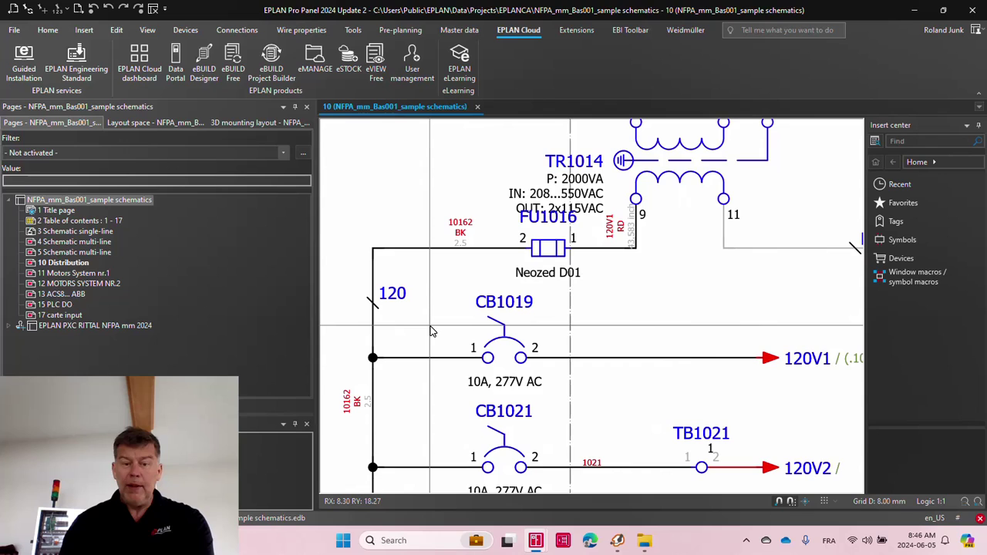
click(456, 225)
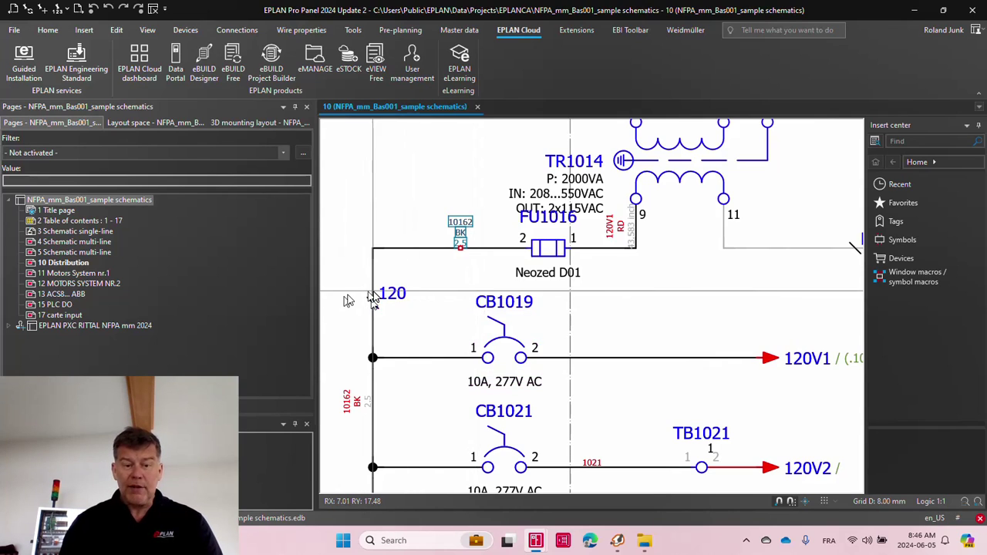
click(393, 297)
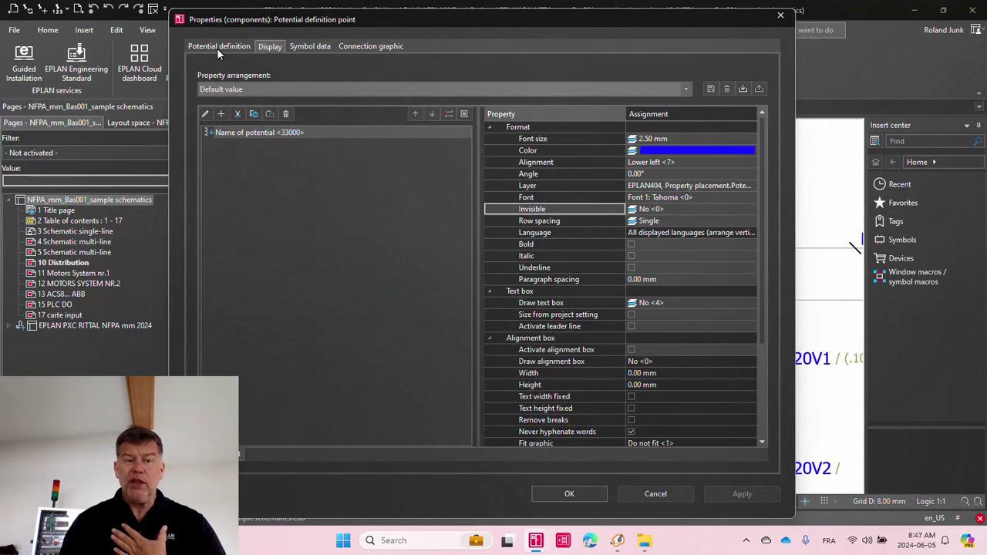
click(217, 48)
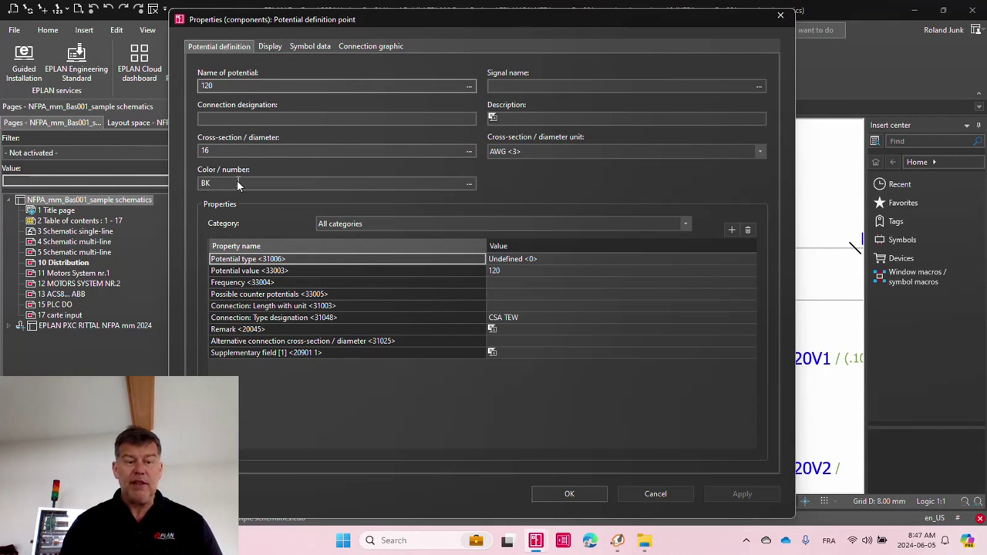
click(570, 493)
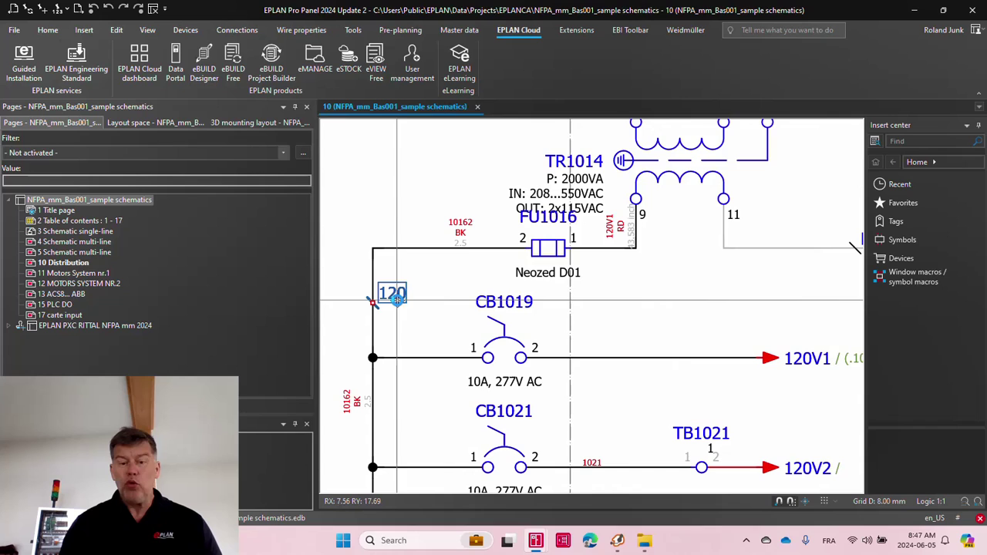
double_click(460, 231)
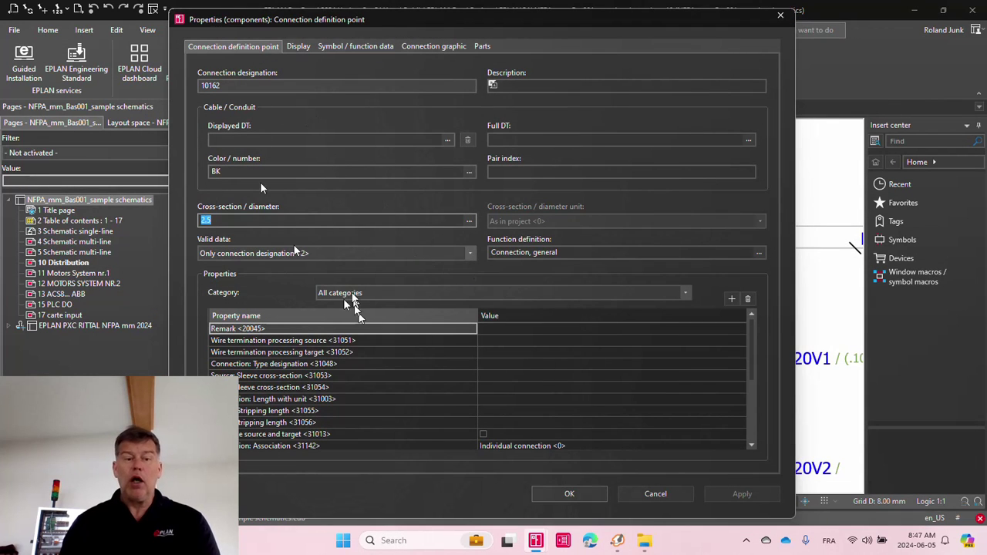
click(576, 499)
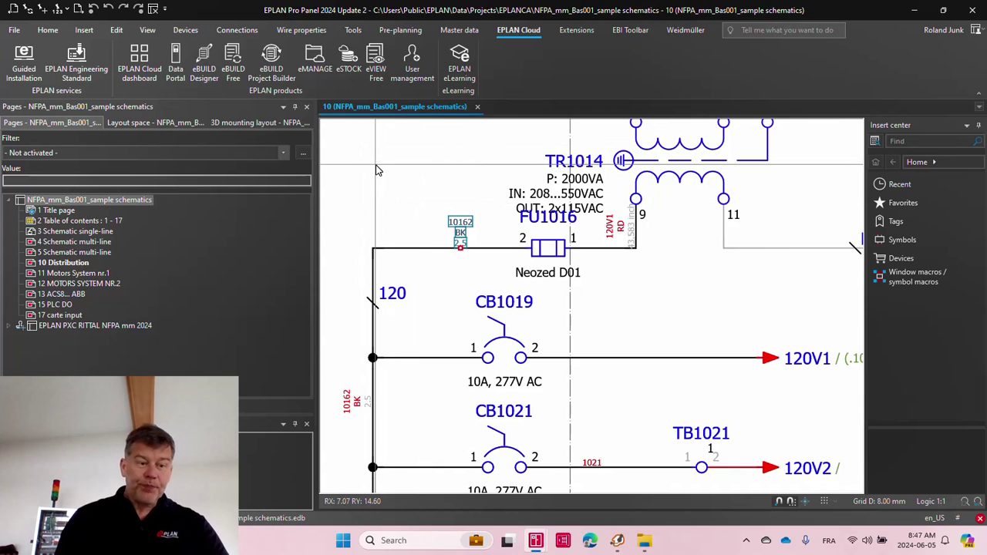
Step: Open page 10 Distribution under EPLAN PXC RITTAL NFPA mm 2024 > E > A1 and zoom in
click(54, 200)
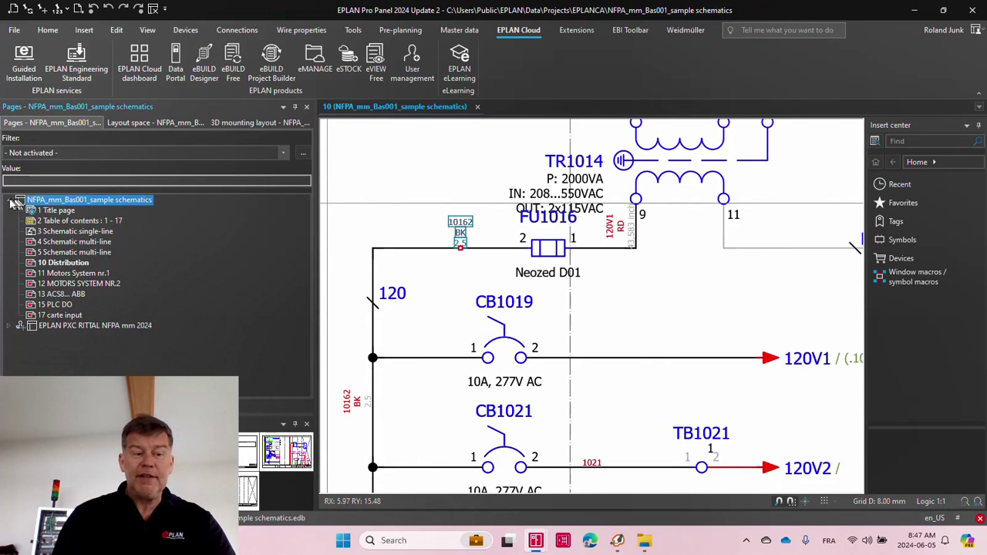
click(10, 200)
double_click(117, 213)
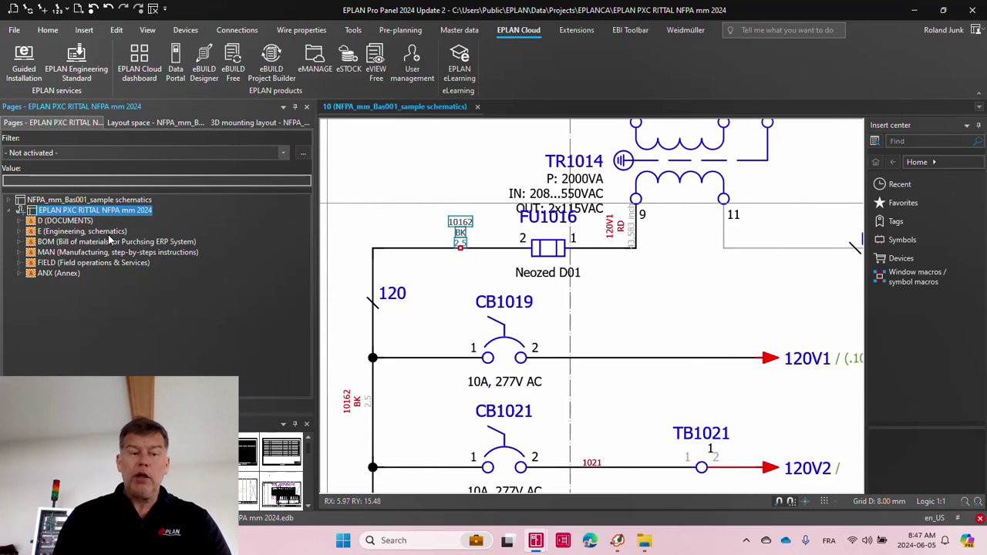
double_click(107, 231)
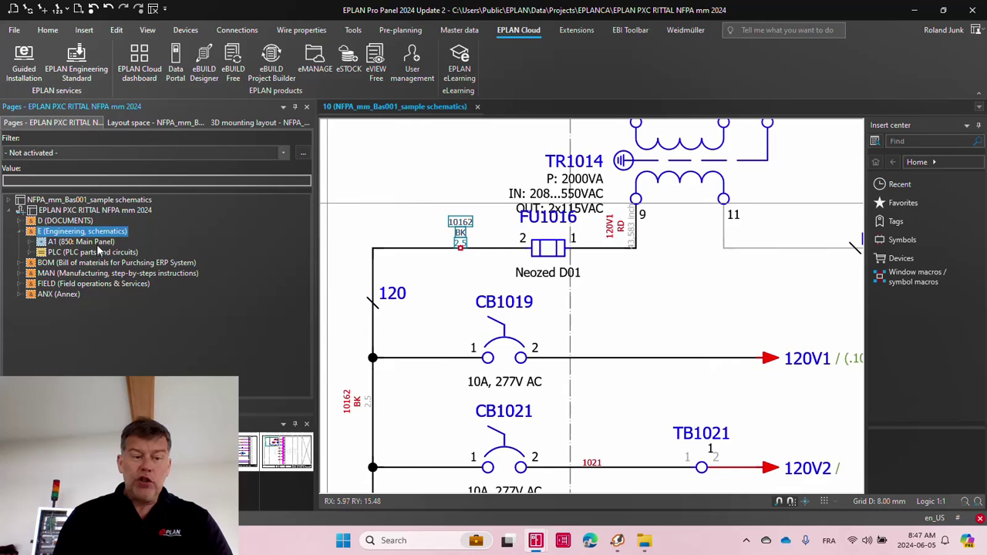
click(98, 243)
double_click(98, 244)
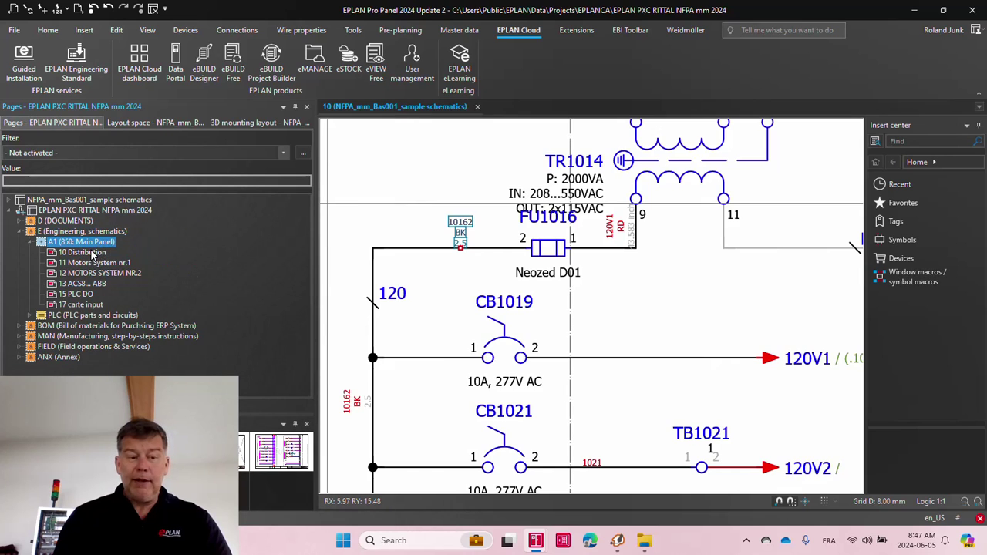
click(94, 252)
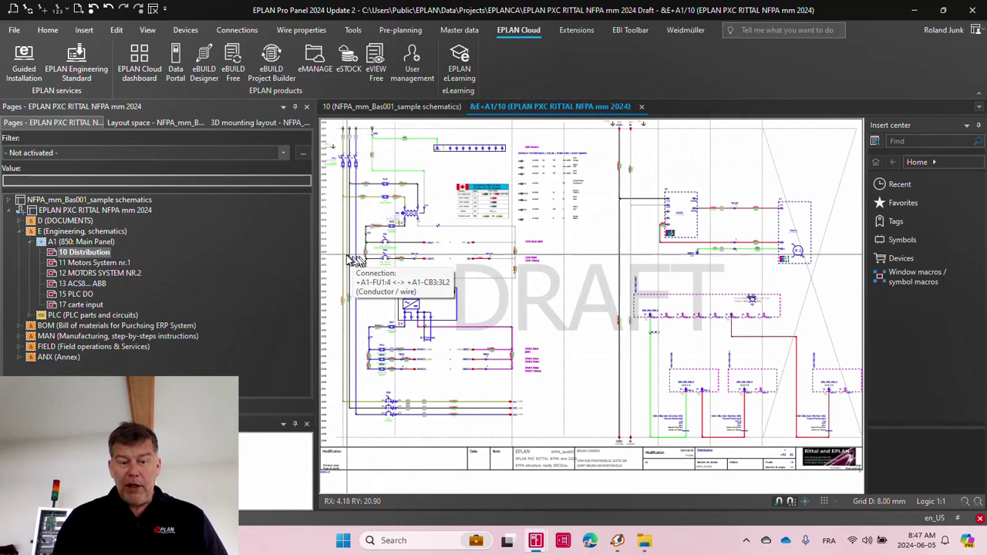
scroll(351, 258, up, 6)
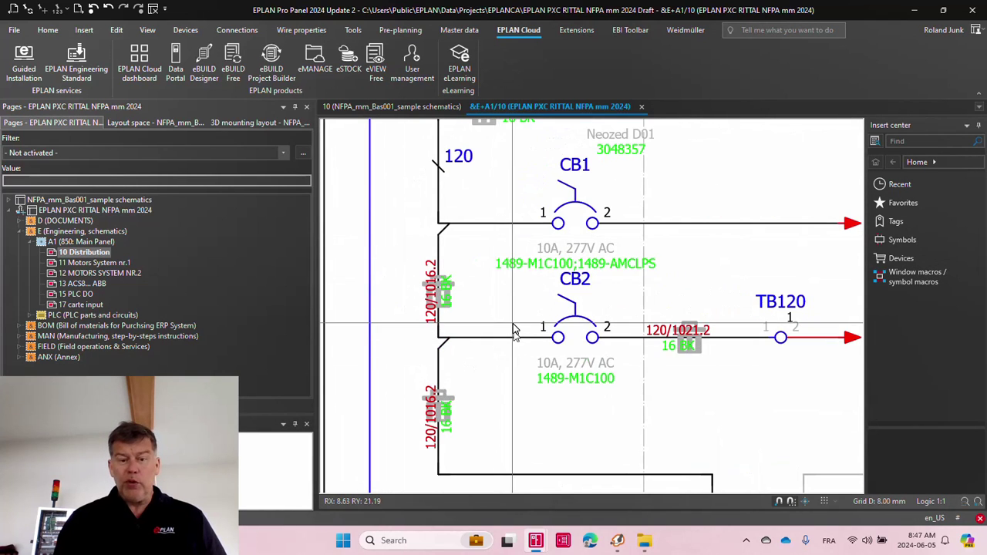
scroll(502, 396, down, 1)
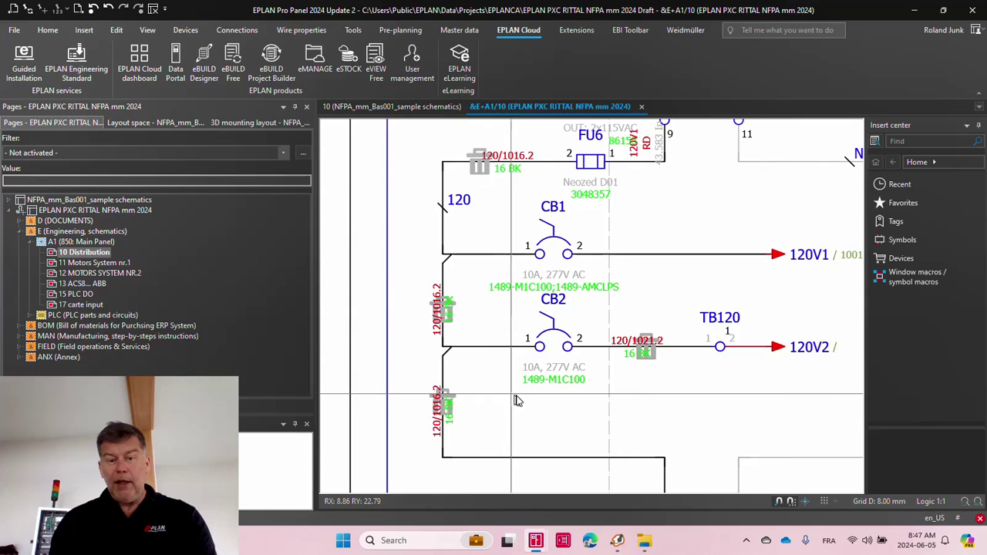
scroll(519, 243, up, 2)
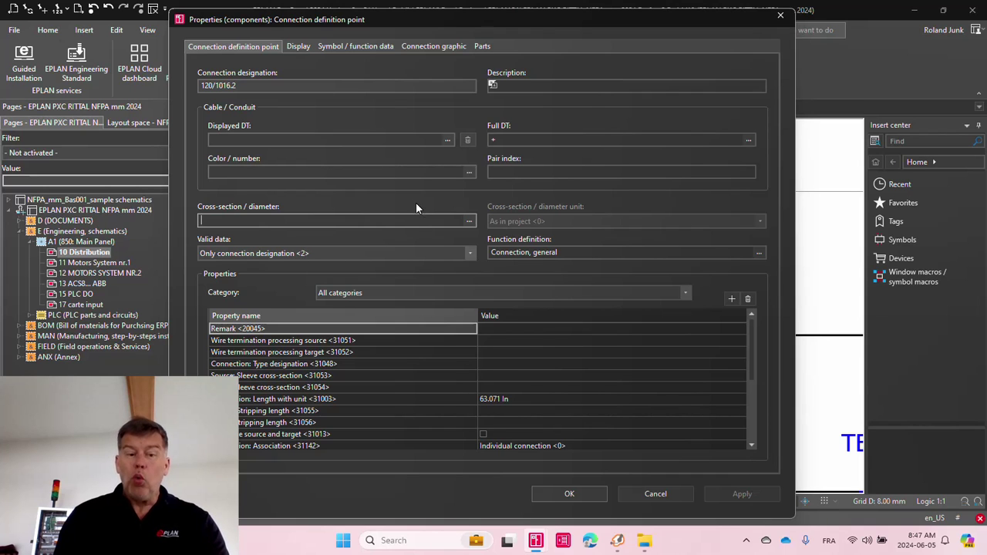
key(Escape)
double_click(438, 245)
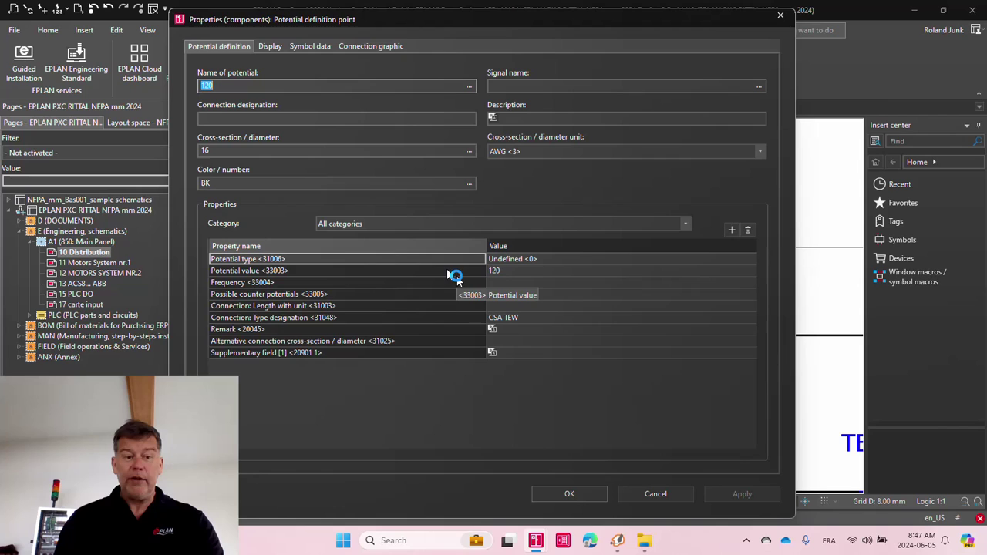
click(248, 150)
click(249, 180)
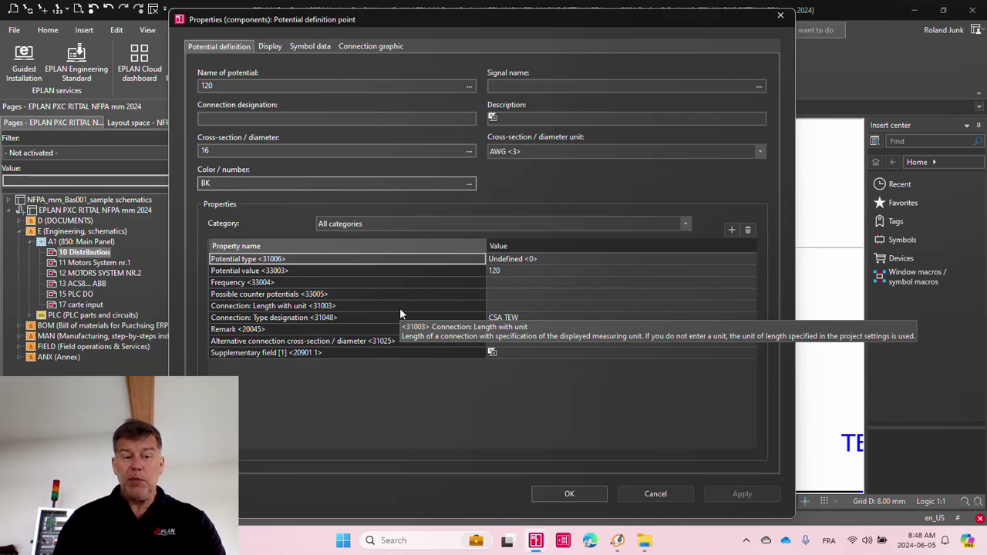
key(Return)
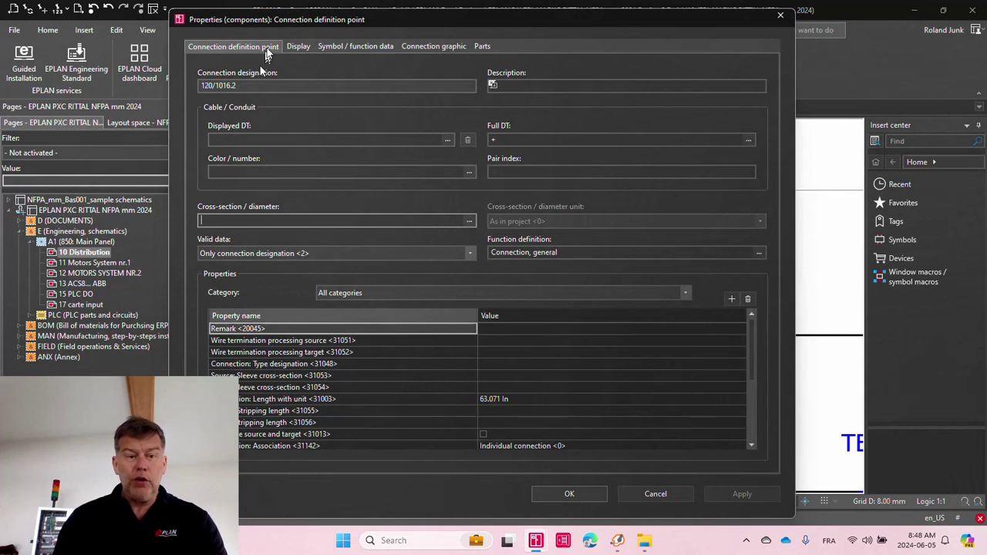
Step: Review the display format and layer of the connection designation and block property texts
click(298, 47)
click(282, 133)
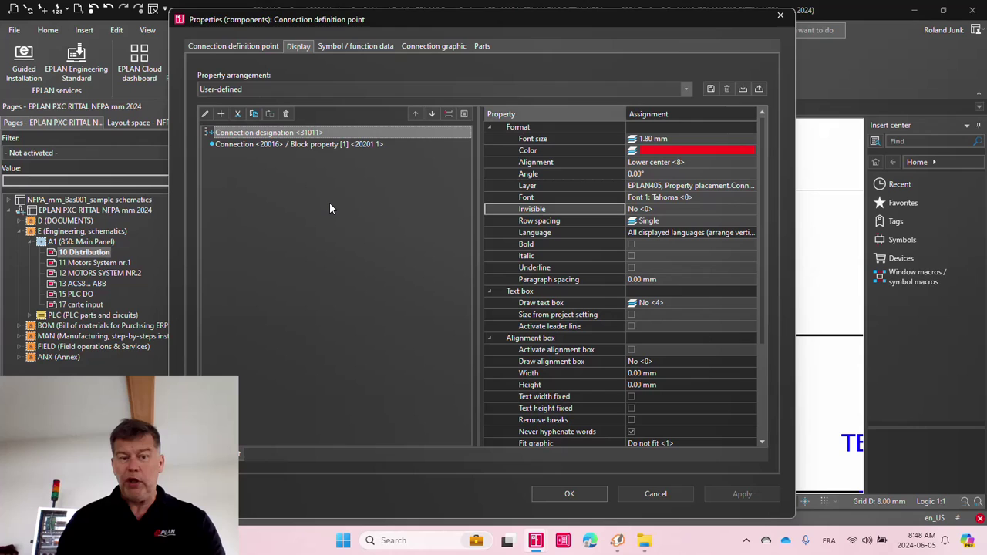
click(310, 145)
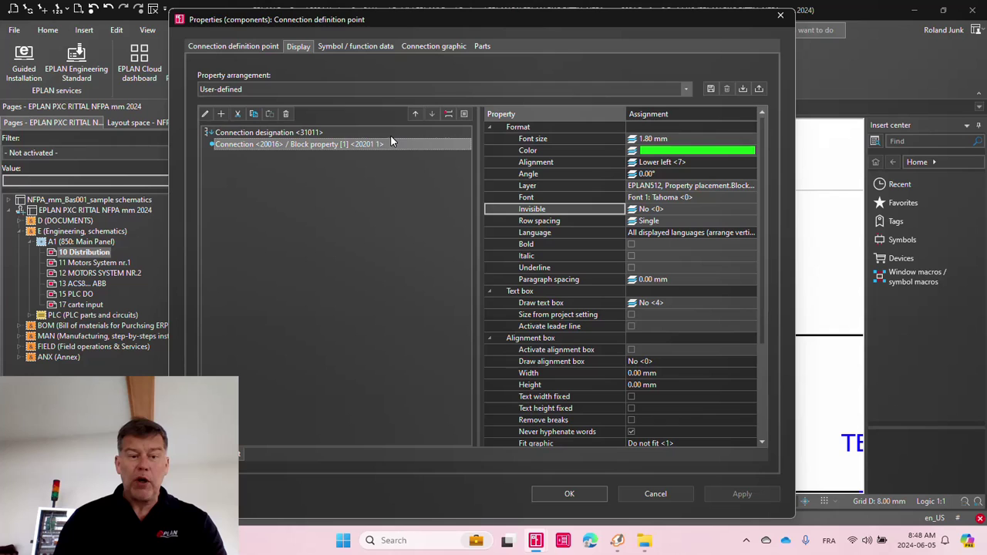
Step: Add Connection <20016> Block property [1] to the displayed properties and confirm
click(221, 113)
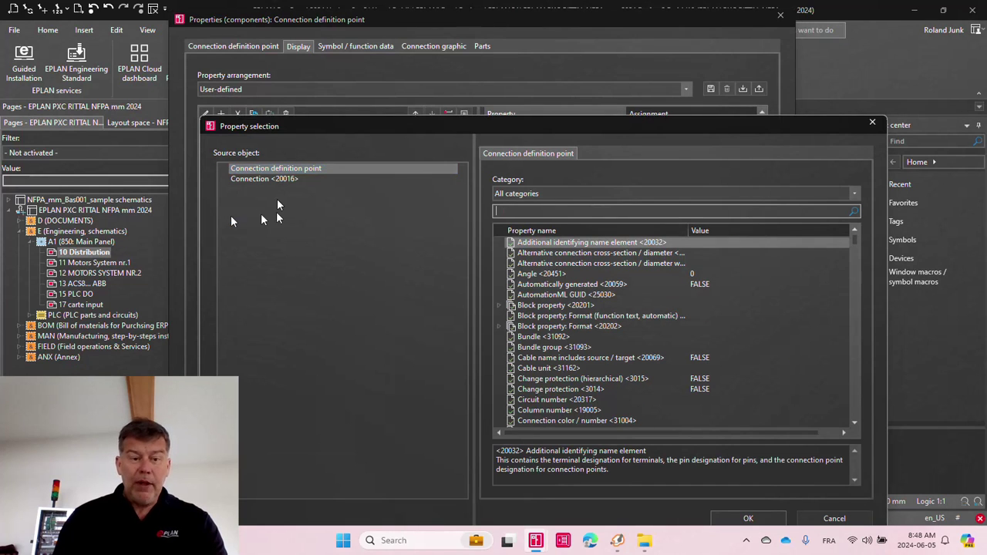
click(276, 180)
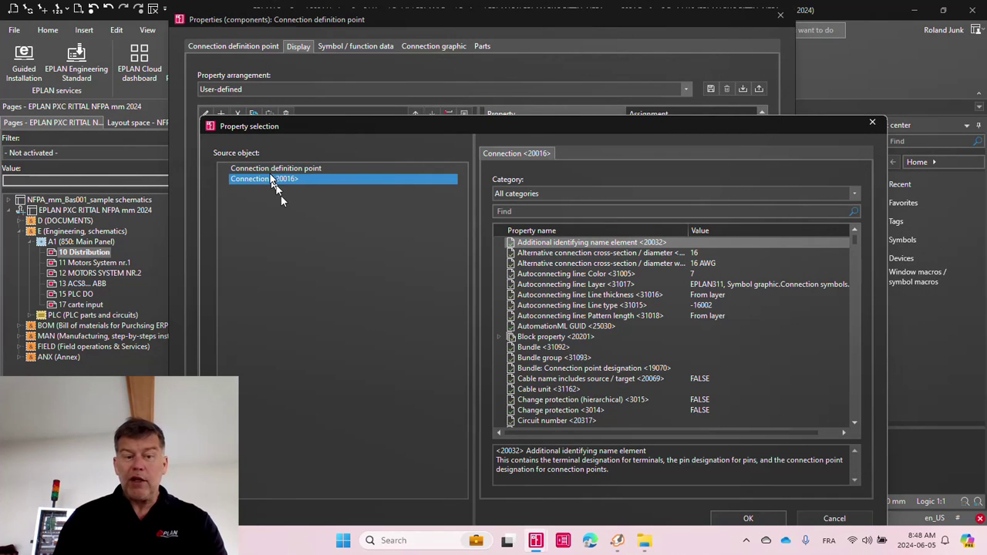
click(273, 169)
click(273, 179)
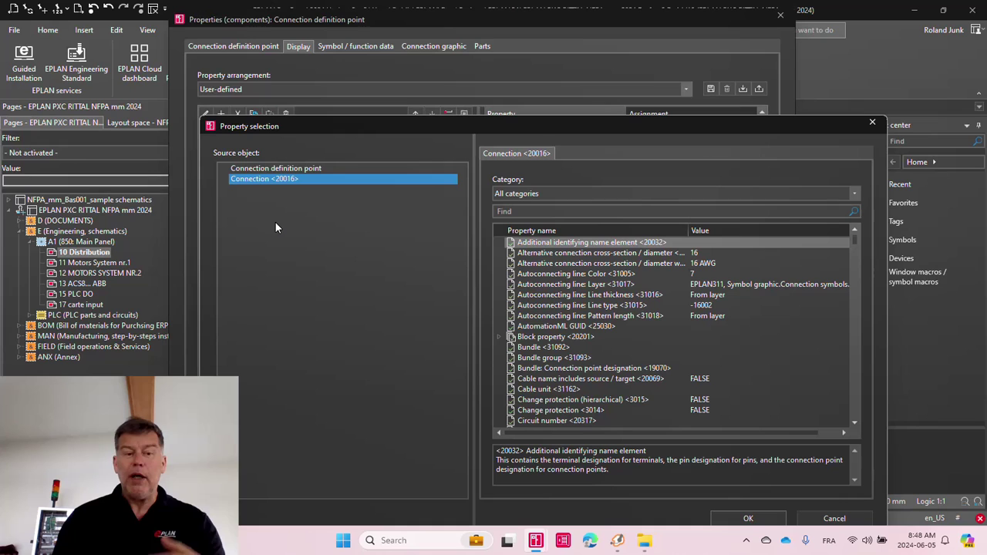
click(502, 336)
click(634, 347)
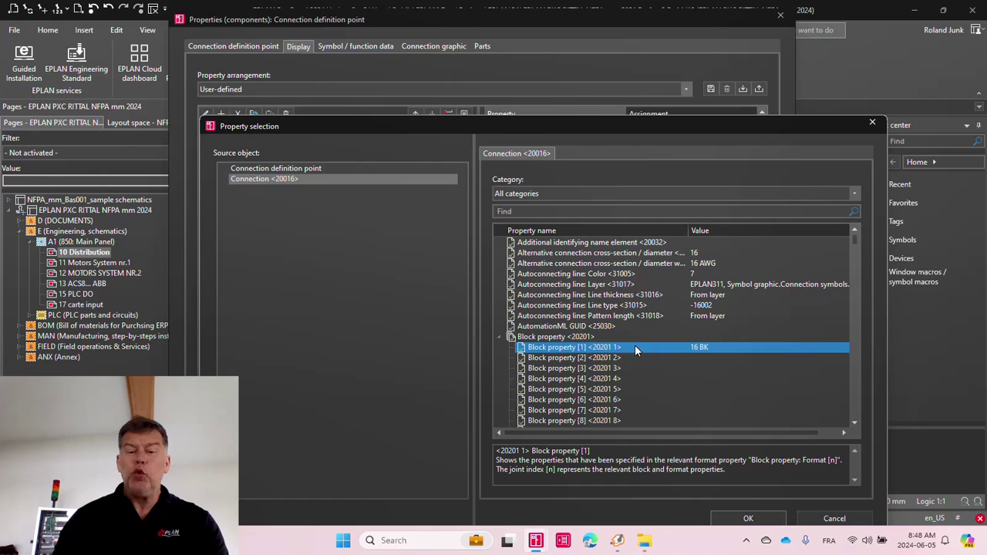
double_click(634, 347)
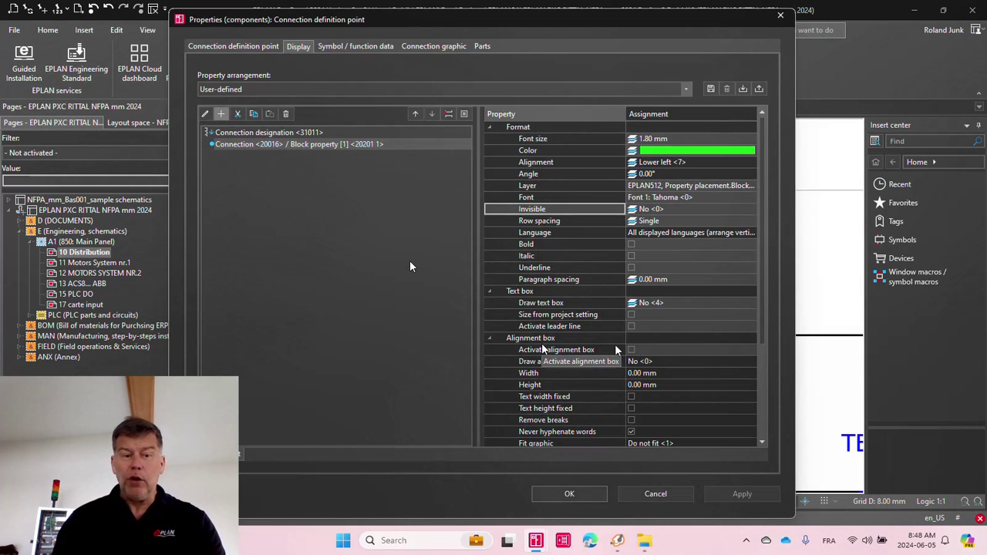
key(Return)
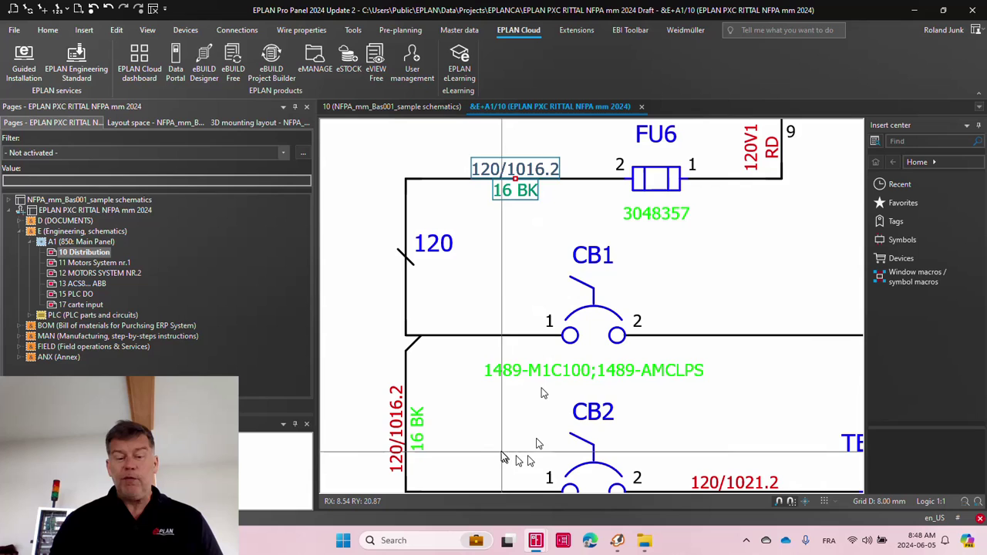
Step: From the project's Formats category, open the Block property: Format (connection) [1] editor
click(416, 435)
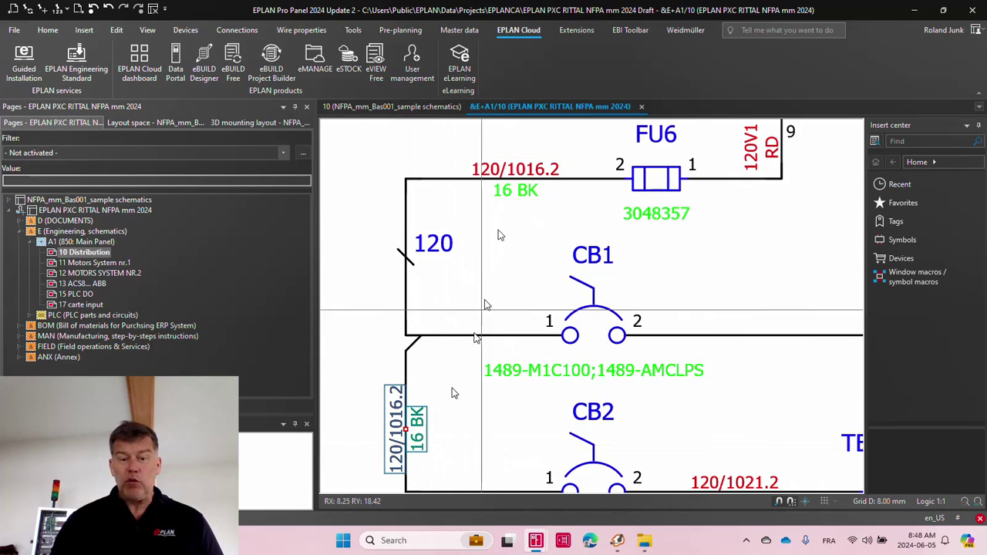
click(91, 210)
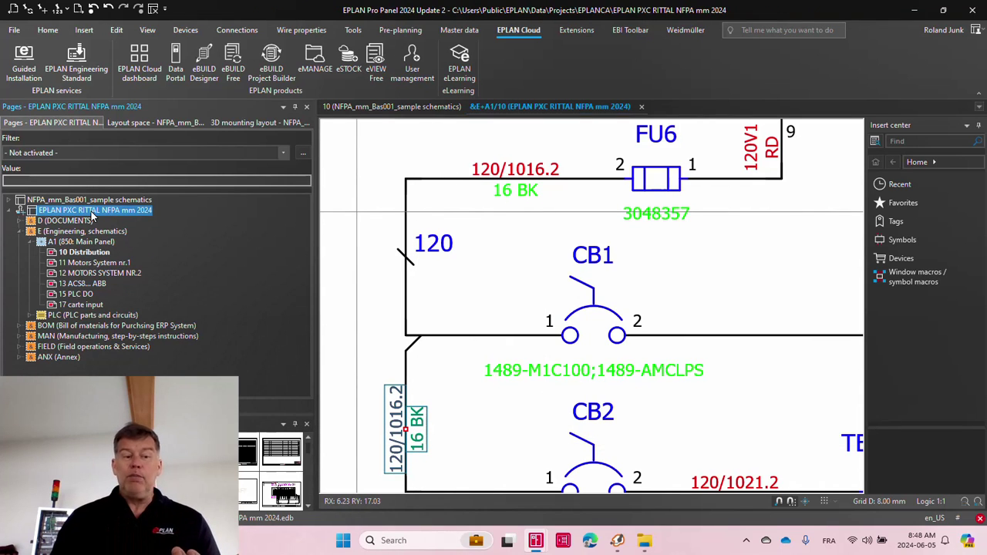
click(13, 30)
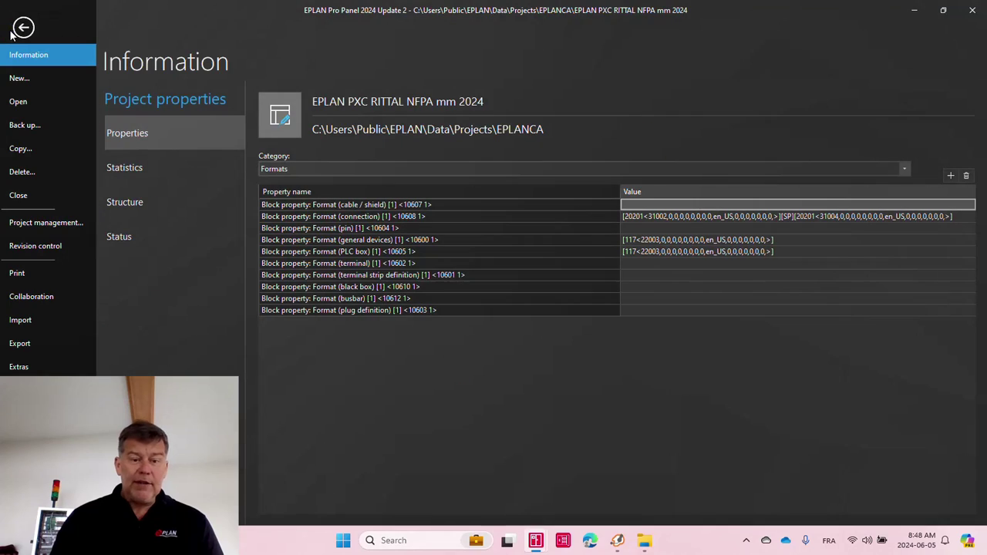
click(329, 169)
click(331, 183)
click(337, 168)
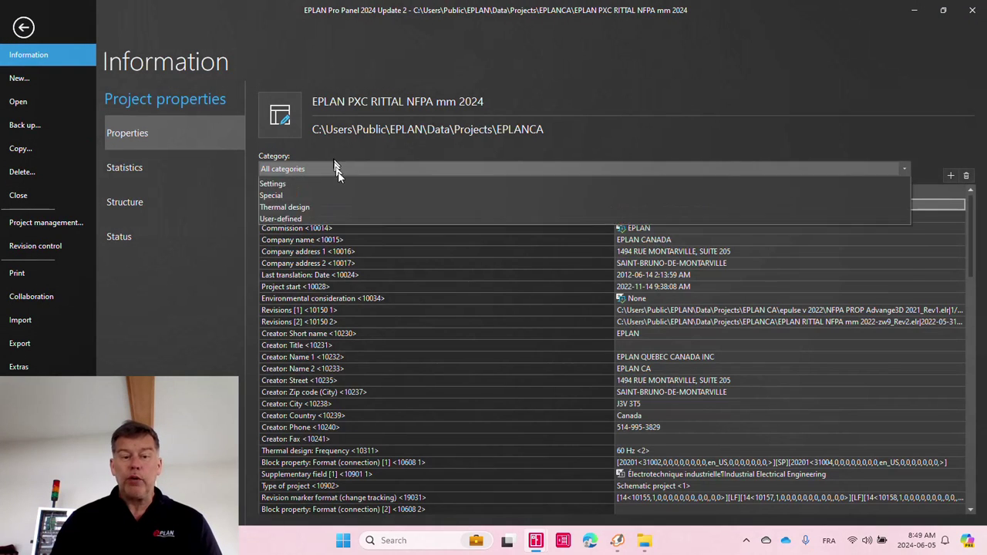
click(327, 241)
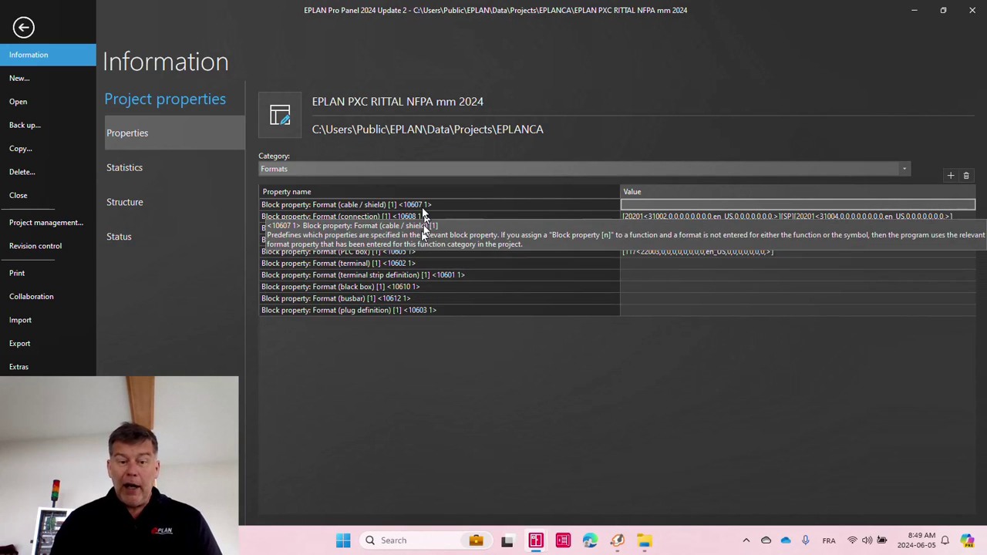
click(424, 216)
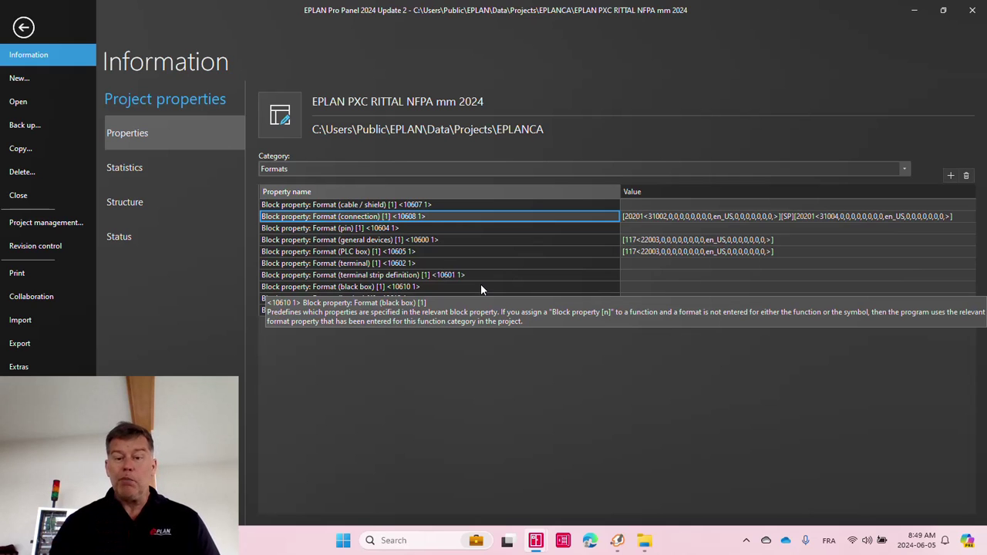
click(970, 219)
click(970, 219)
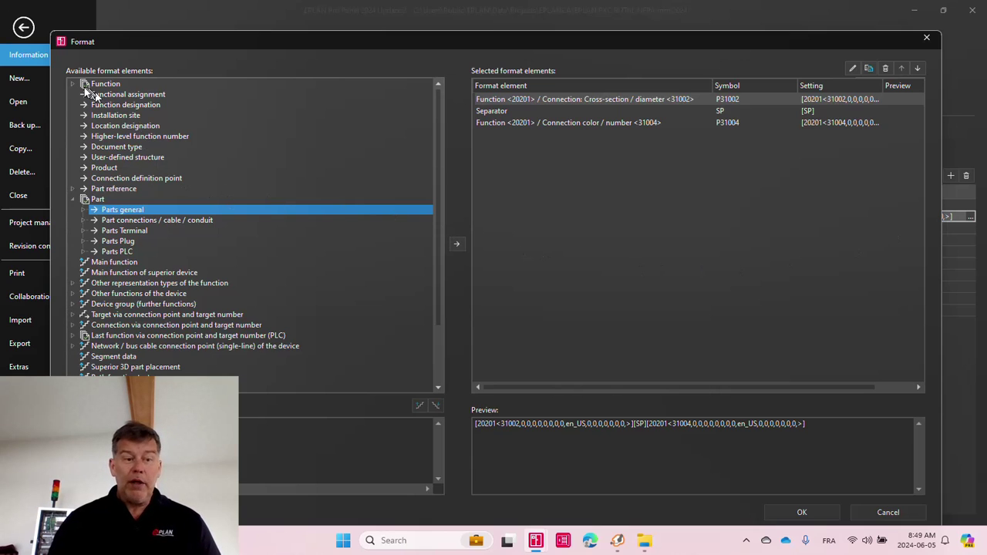
click(517, 100)
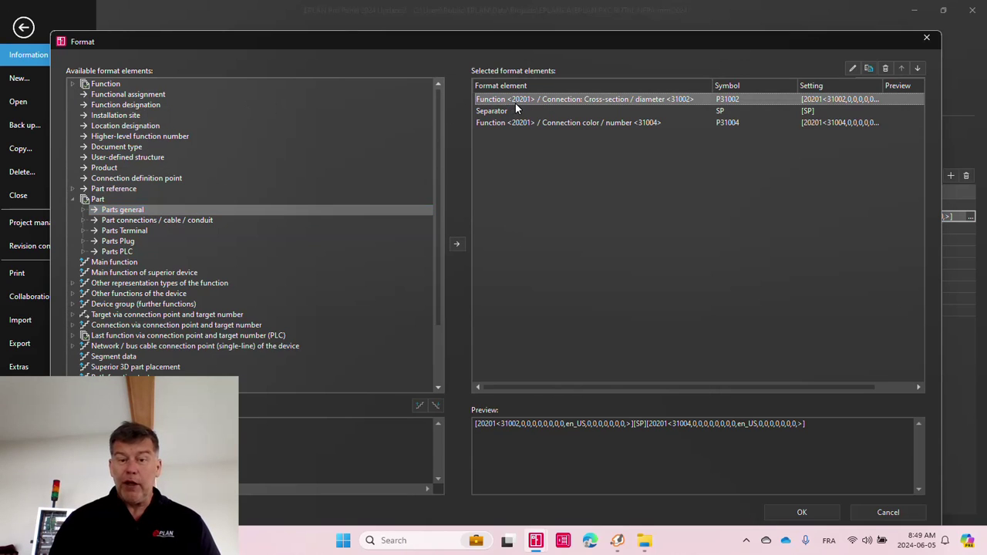
click(86, 86)
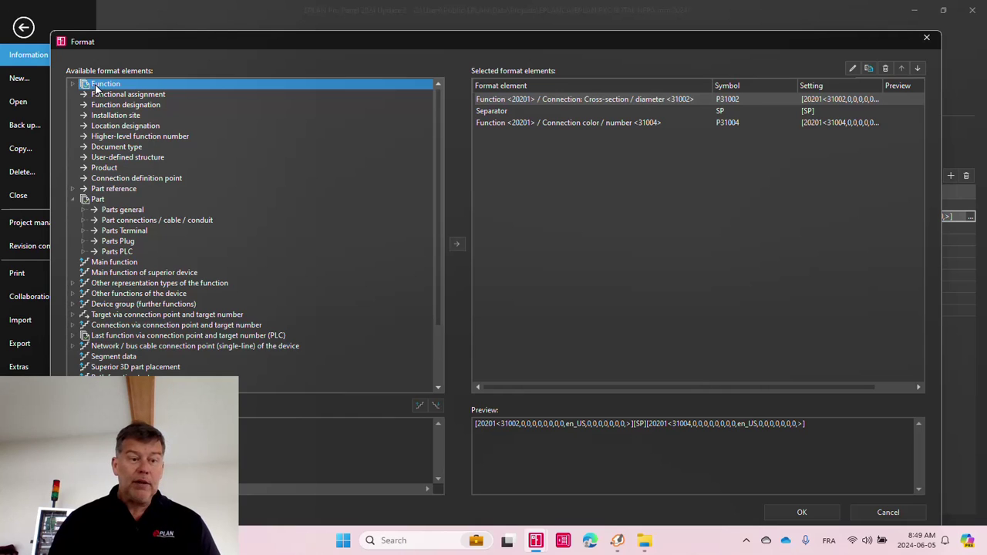
double_click(96, 86)
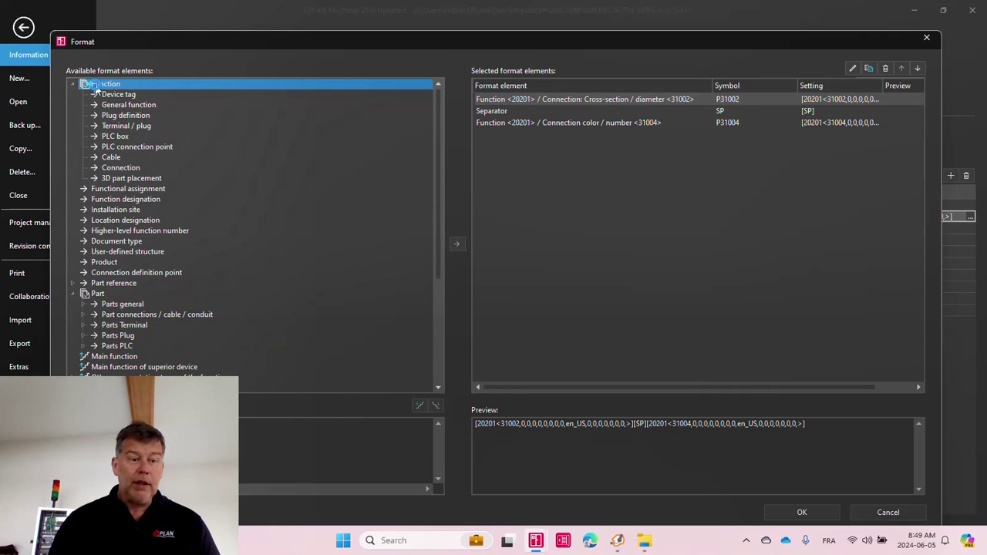
click(121, 168)
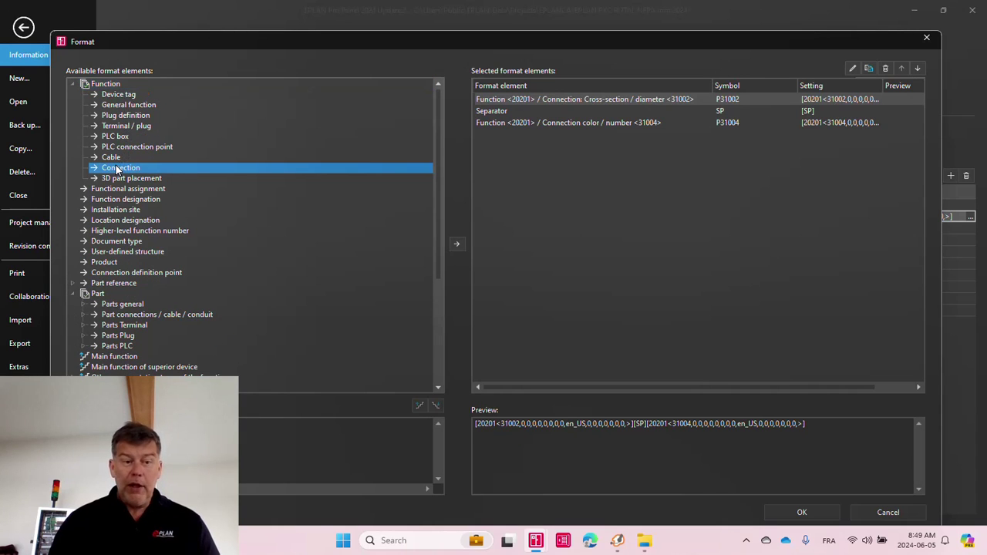
click(456, 247)
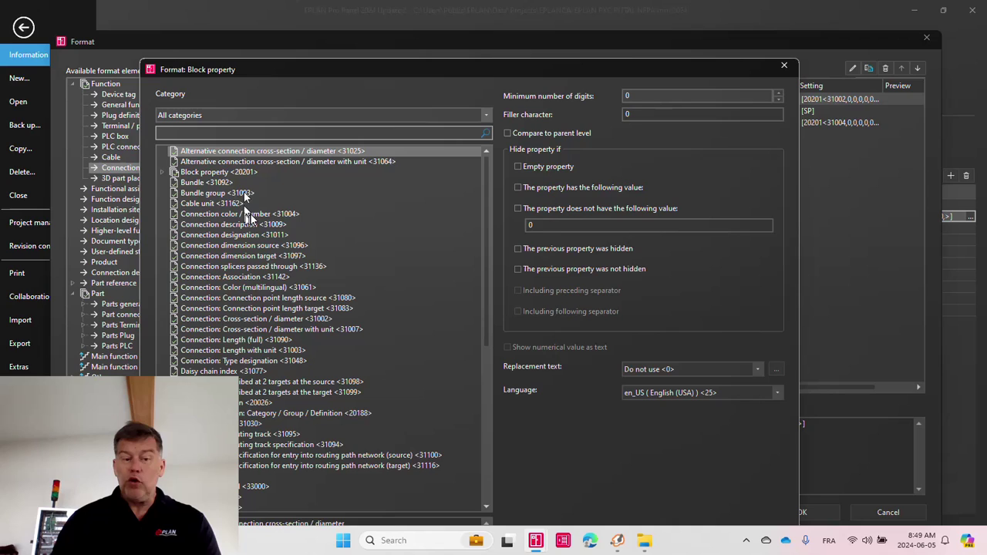
click(253, 216)
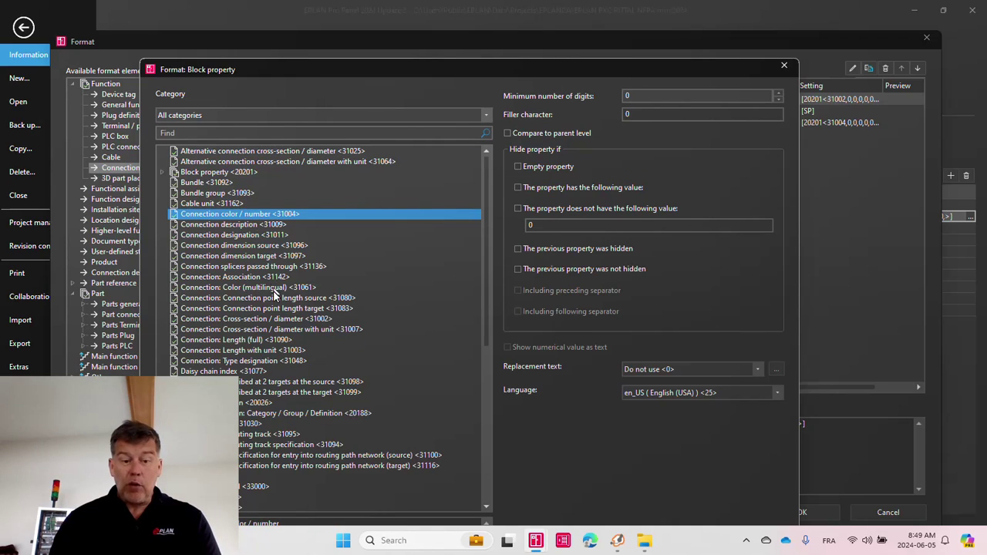
click(282, 320)
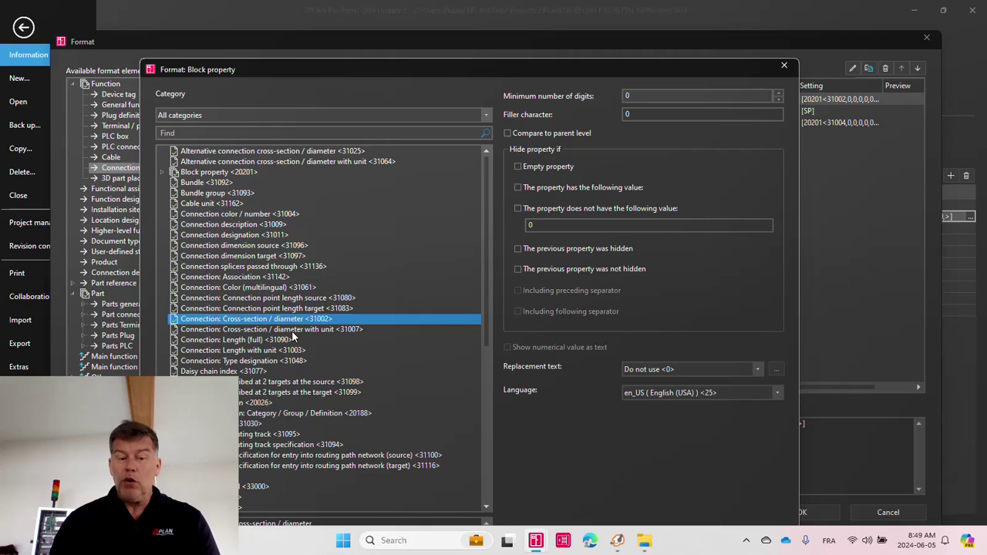
click(292, 332)
click(291, 320)
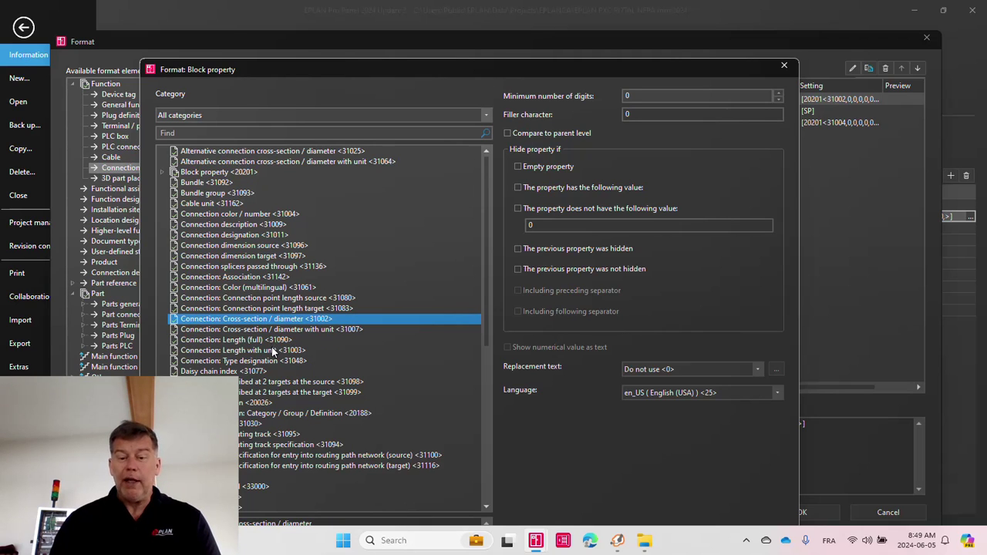
click(777, 63)
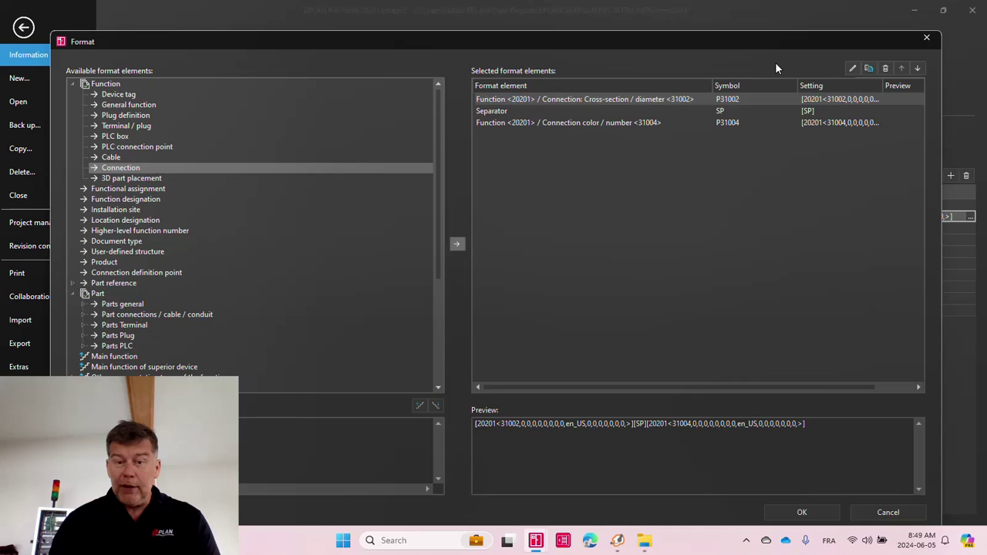
click(492, 112)
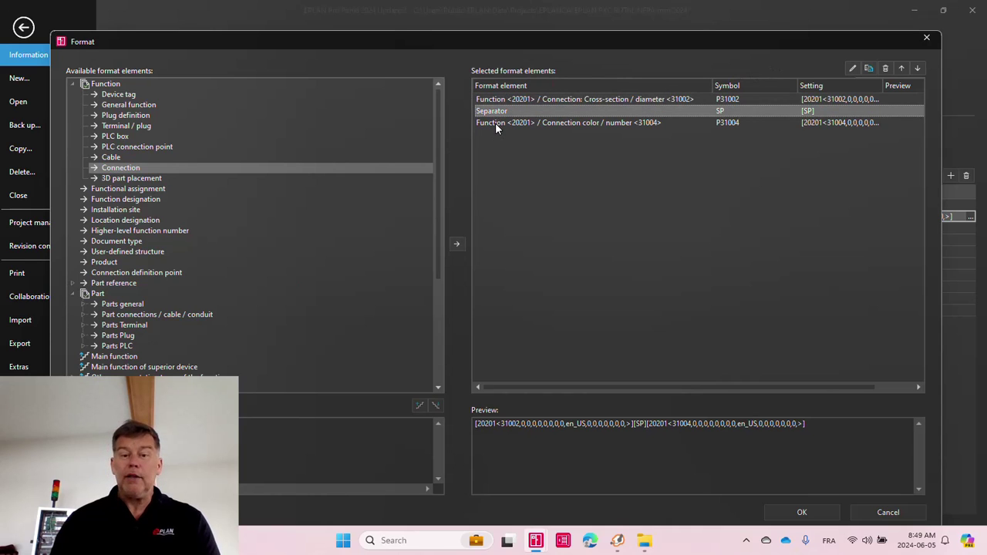
click(512, 99)
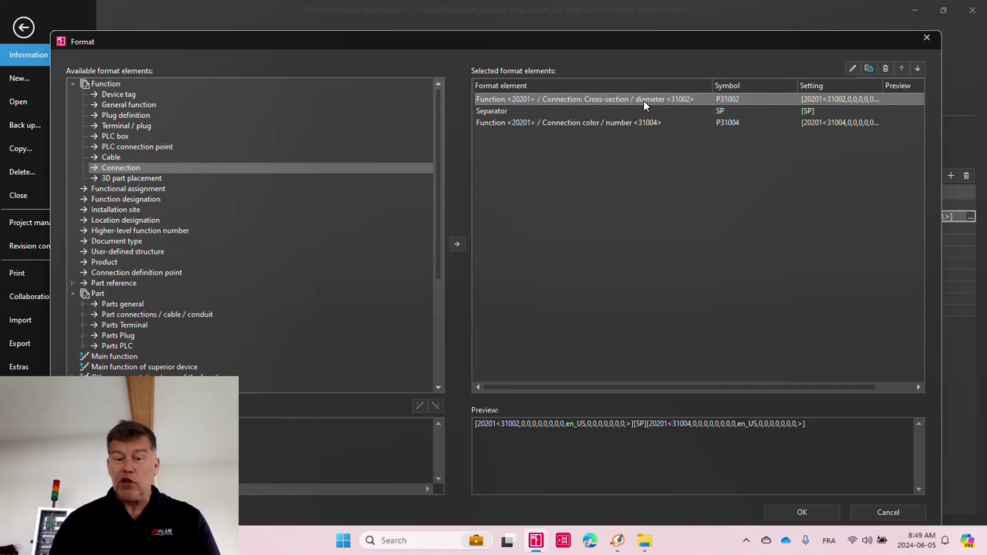
click(530, 124)
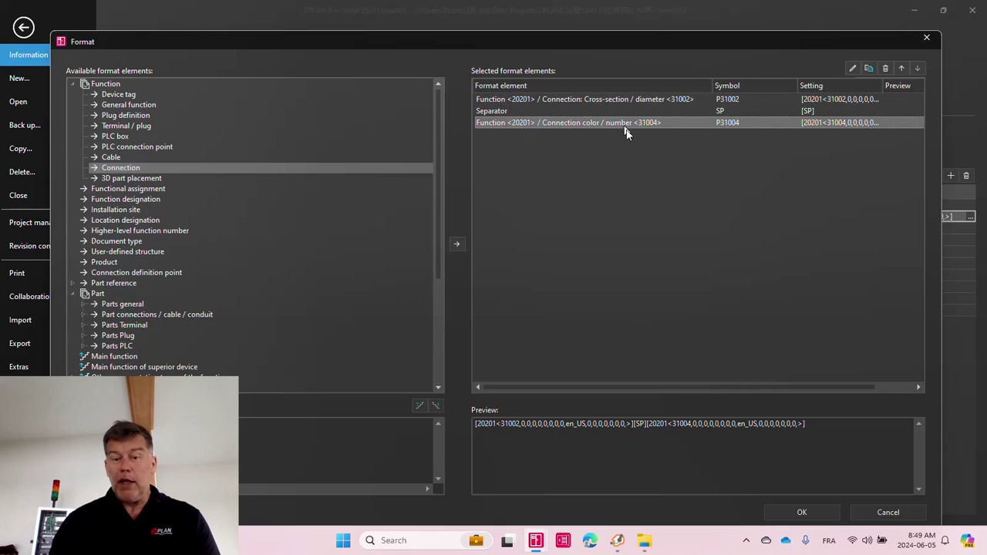
Step: Set the separator to Other characters with a '/' instead of a blank
double_click(494, 112)
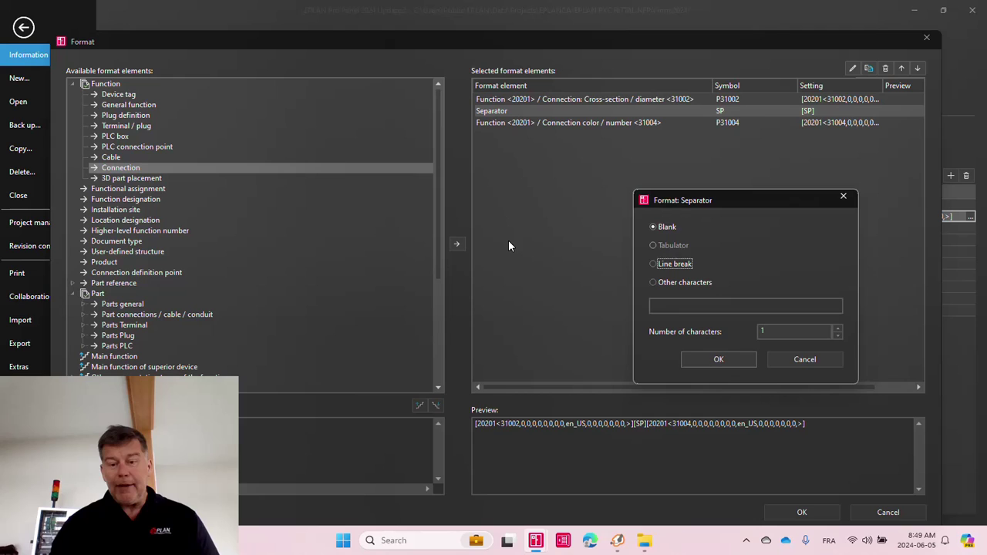
click(685, 282)
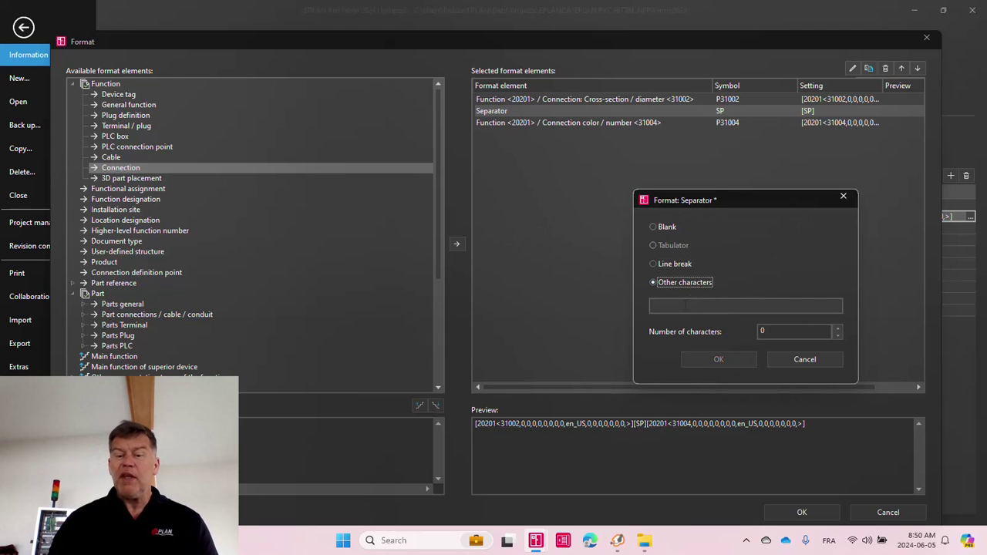
click(685, 305)
text(c)
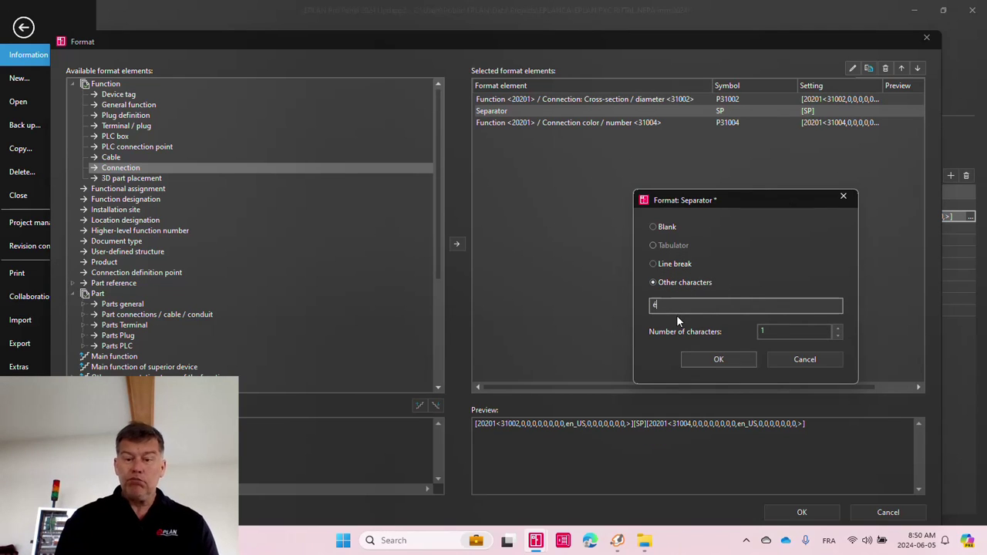
key(BackSpace)
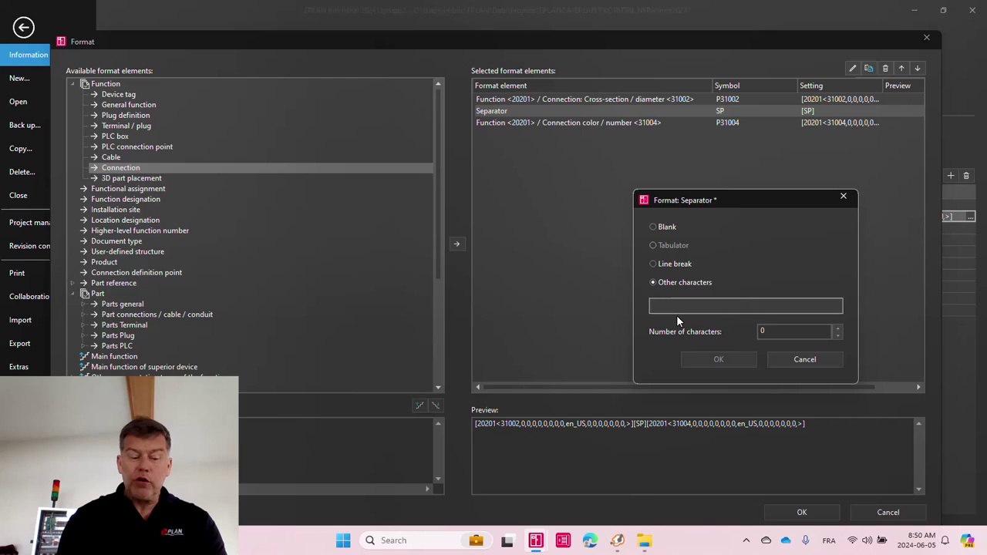
text(/)
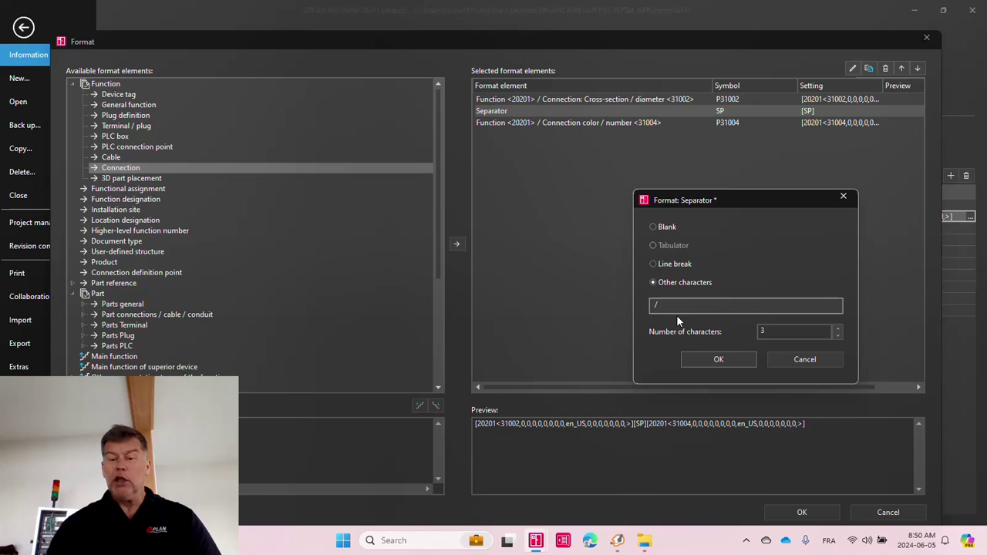
click(718, 360)
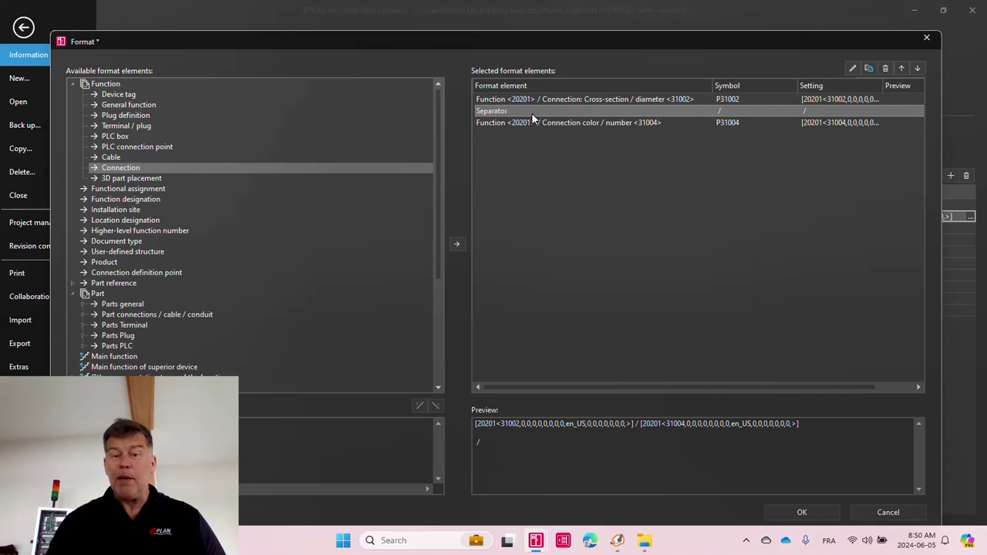
Step: Accept the new connection format and go back to the schematic page
click(809, 511)
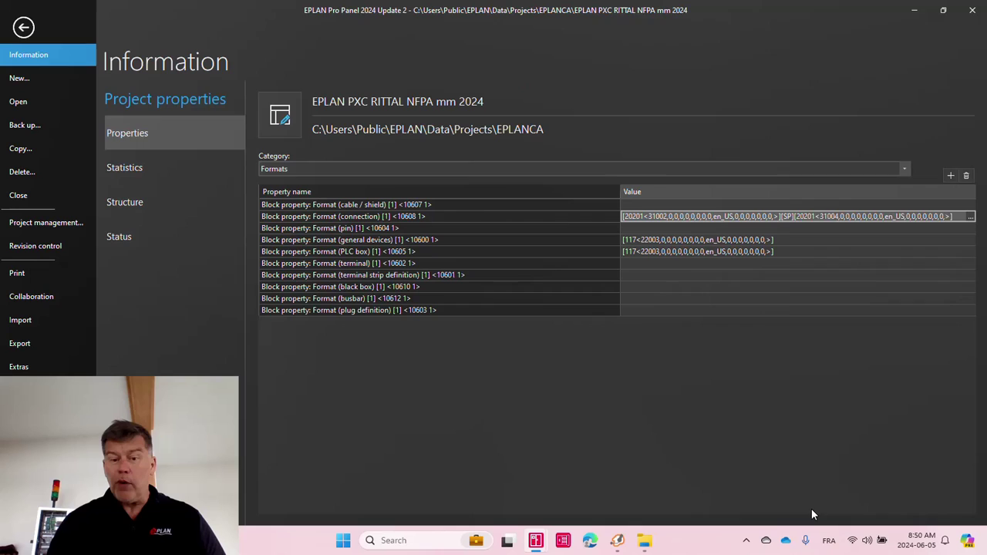
click(23, 28)
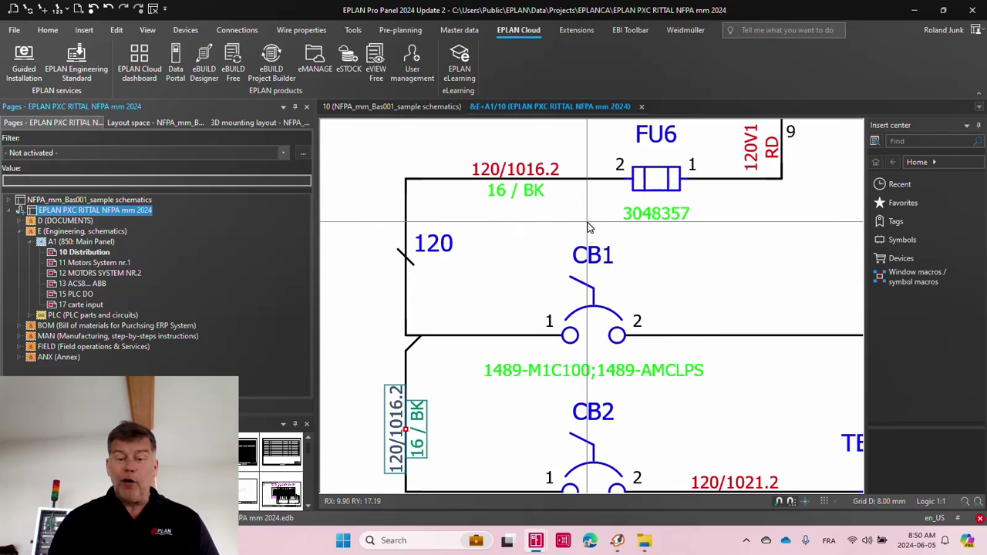
Step: Open fuse FU6's properties, keep the default arrangement, and inspect Block property [1]'s display
click(667, 173)
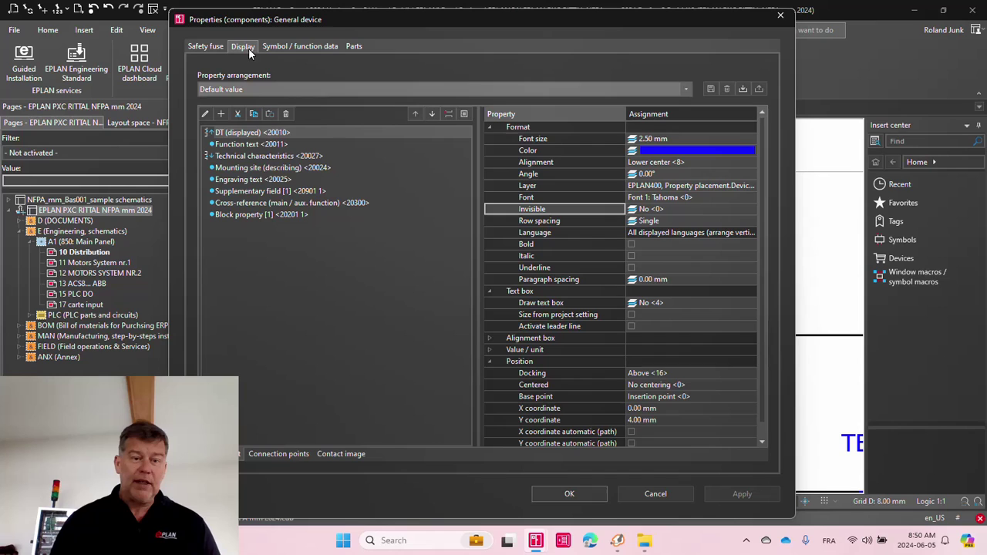
click(240, 89)
click(242, 103)
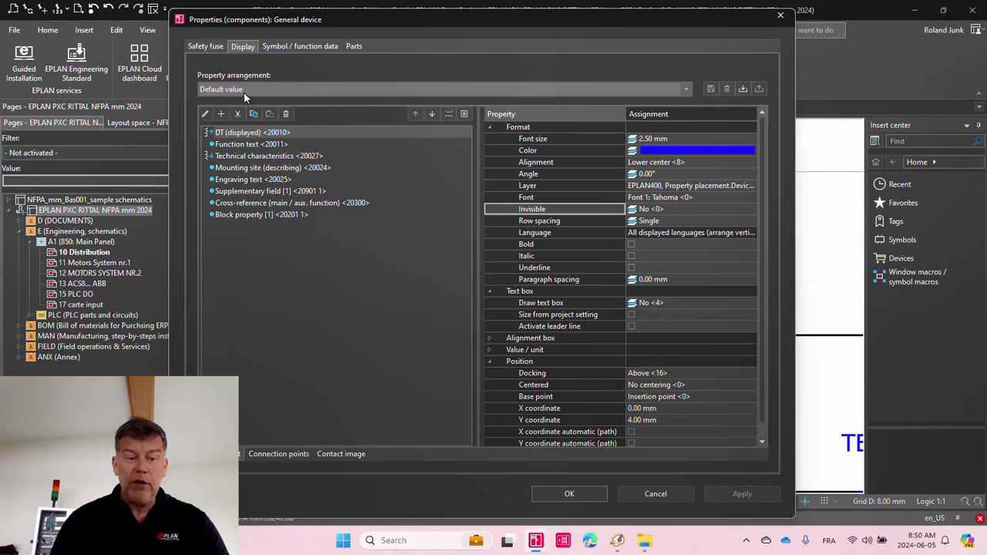
click(258, 216)
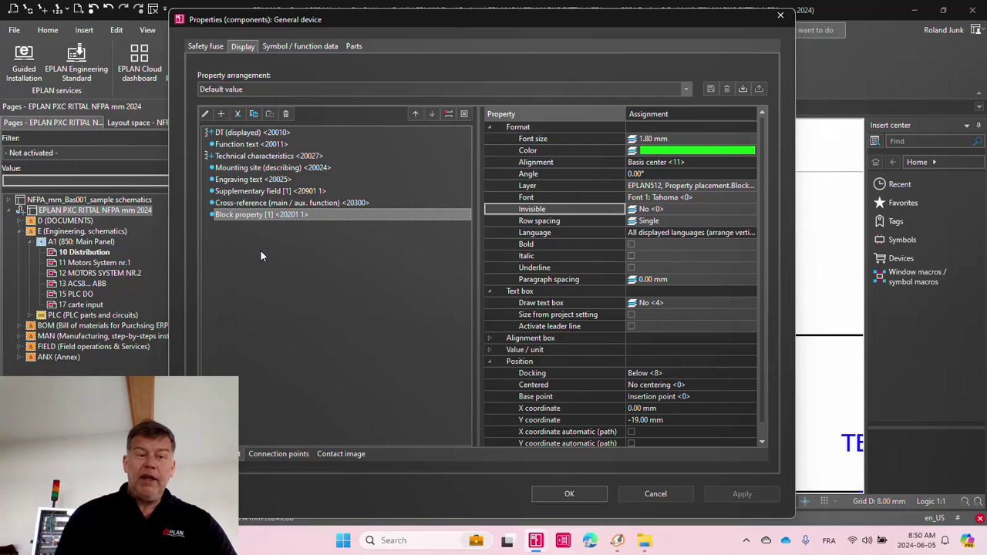
Step: On the Safety fuse tab, keep Trade as Electrical engineering and bring up Property selection
click(197, 44)
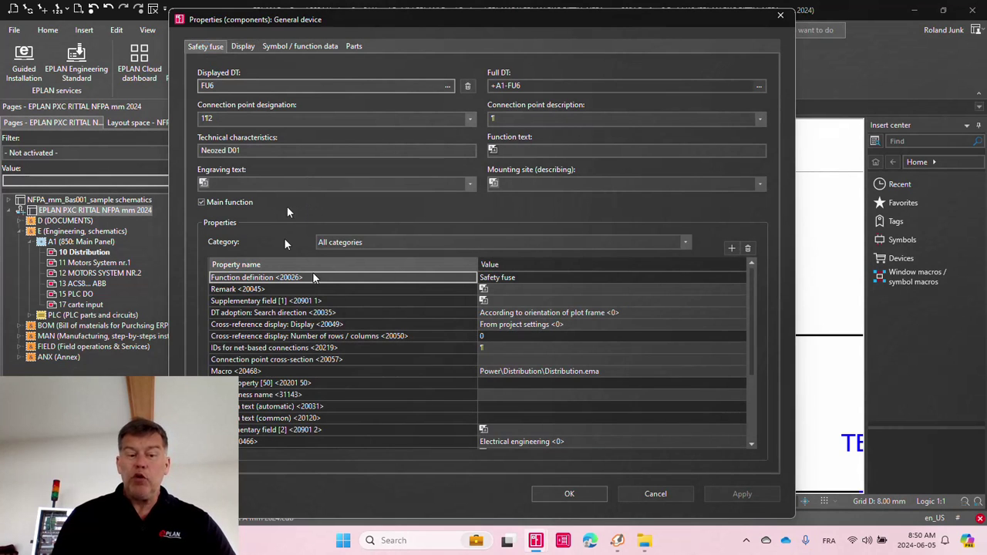
mouse_move(345, 438)
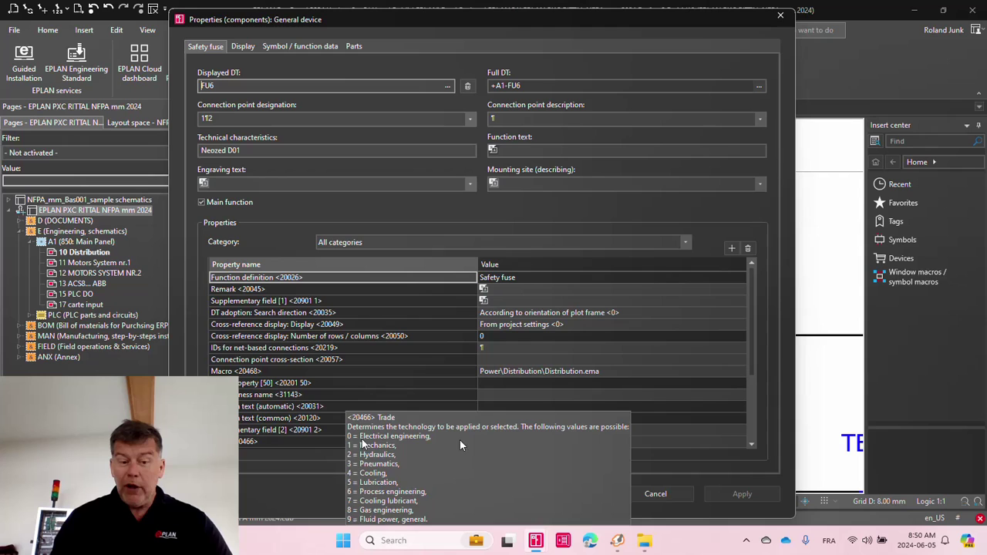
click(540, 441)
click(313, 434)
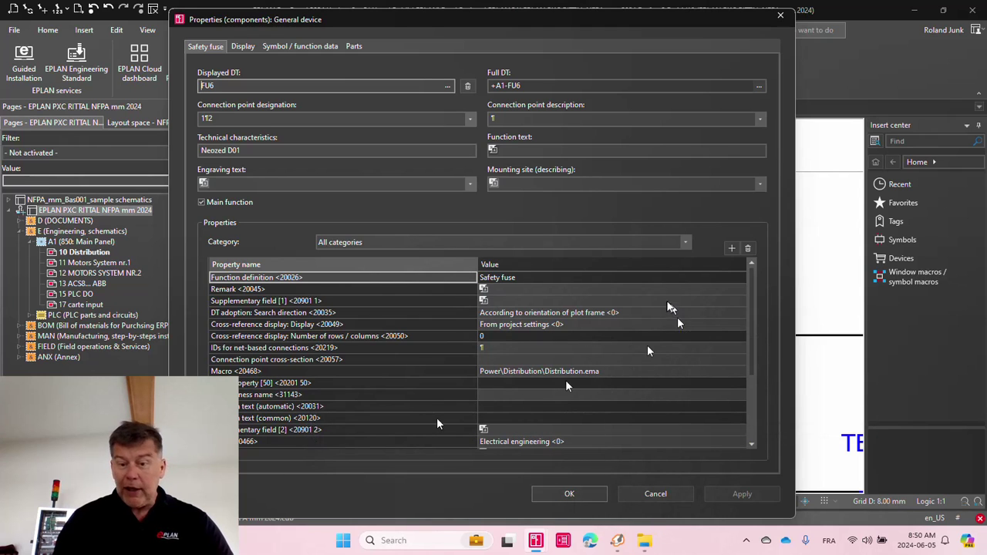
click(731, 251)
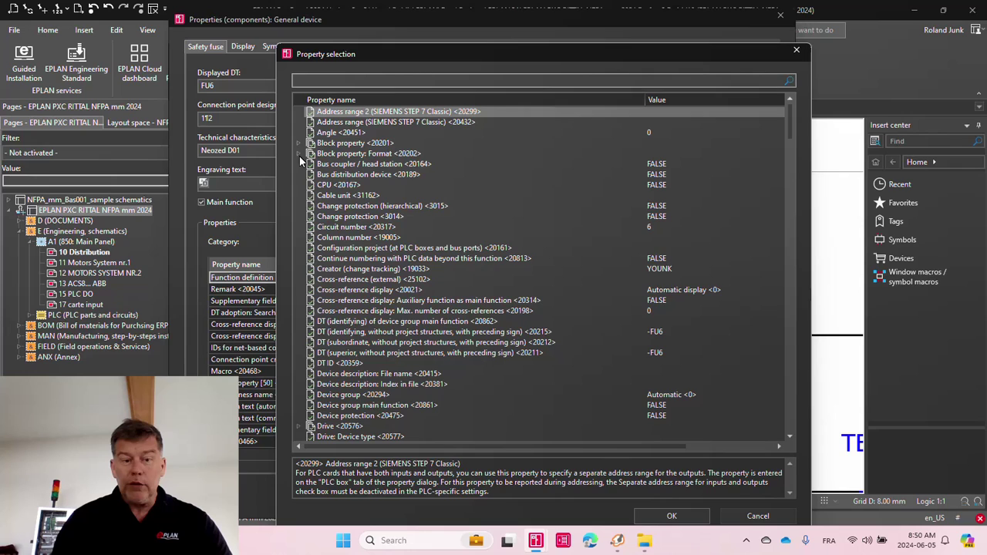
Step: Cancel Property selection and set FU6's Block property: Format [1] to 'something any text'
click(299, 154)
click(422, 164)
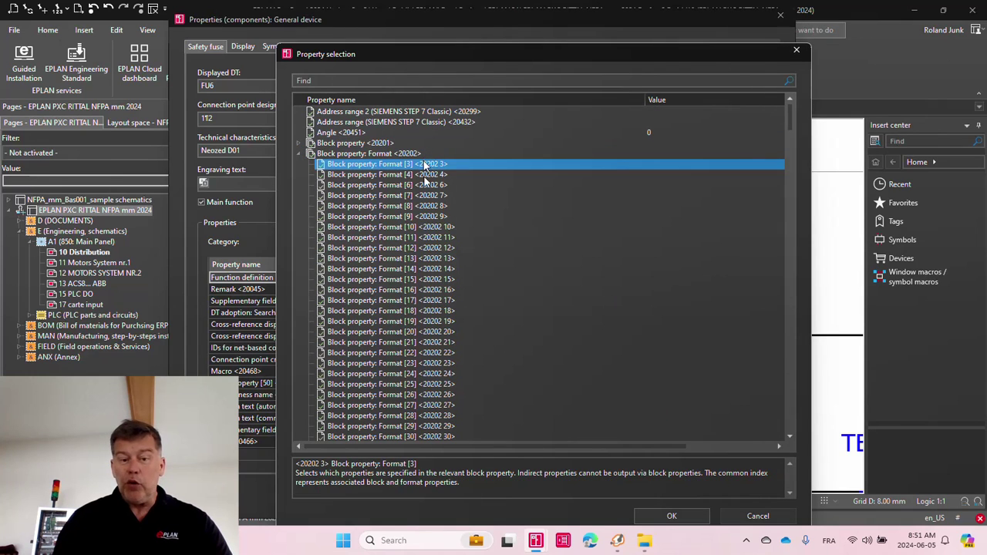
click(757, 516)
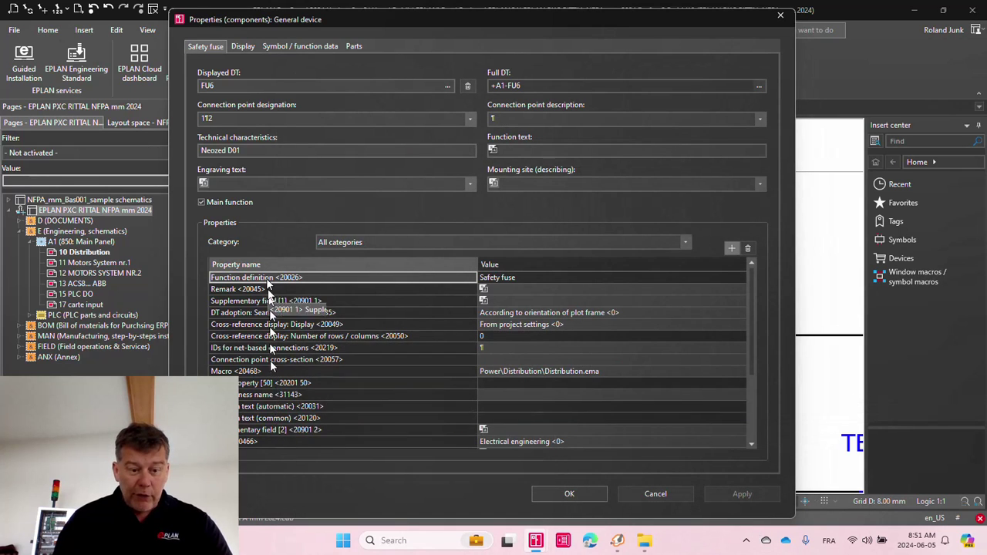
scroll(299, 373, down, 3)
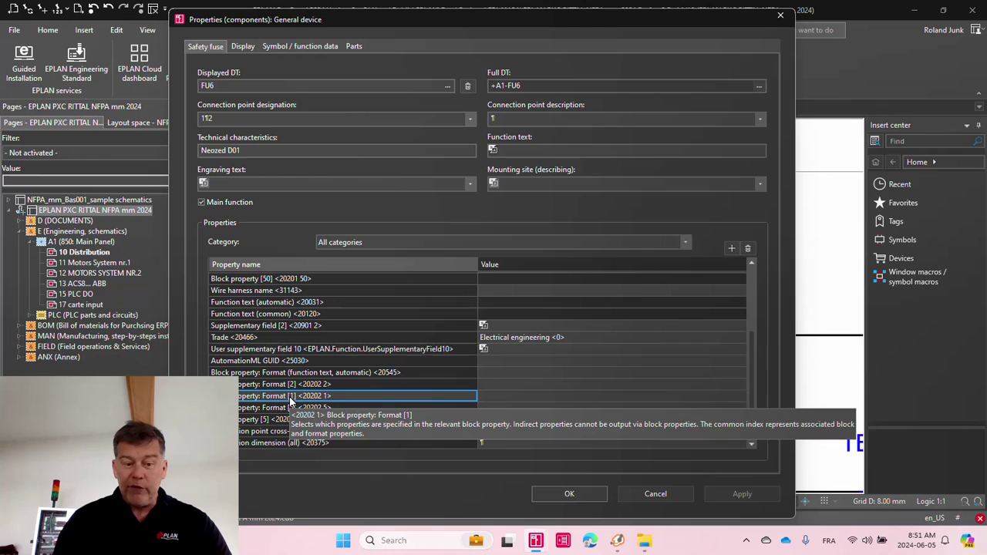
click(510, 399)
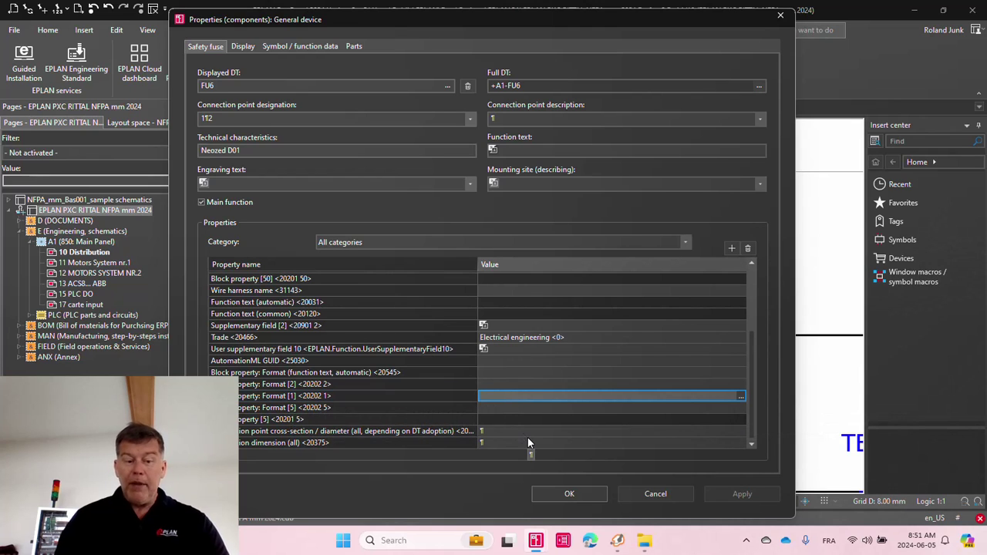
text(som)
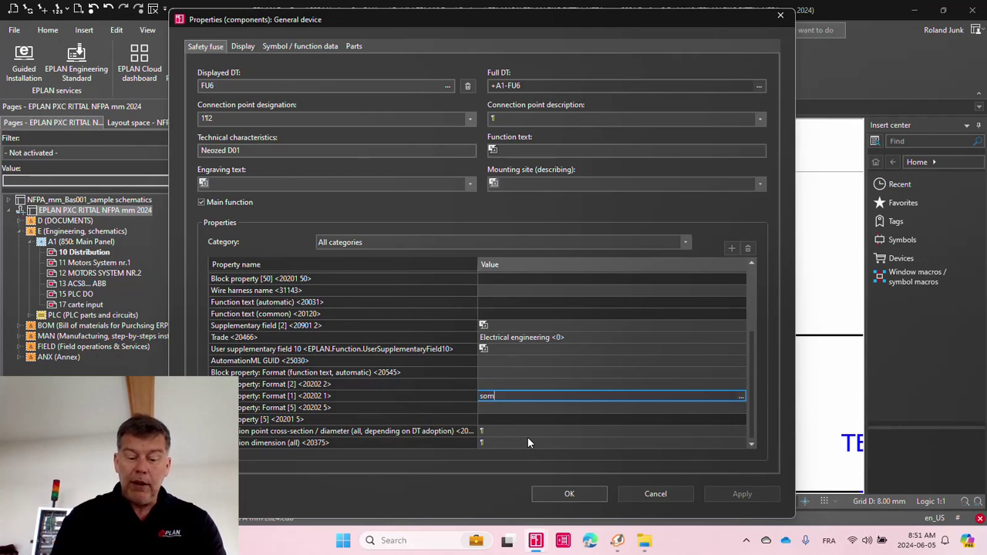
text(ething any te)
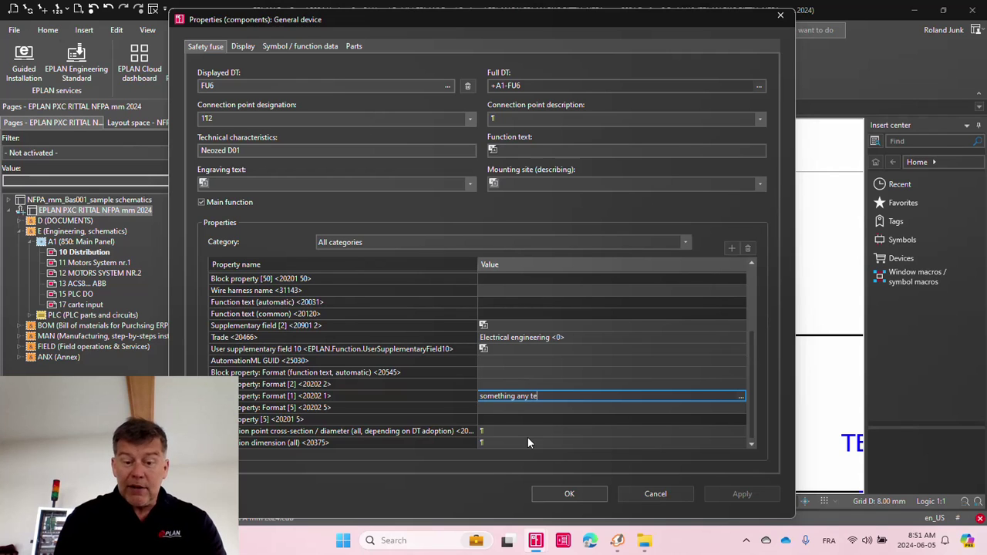
text(xt)
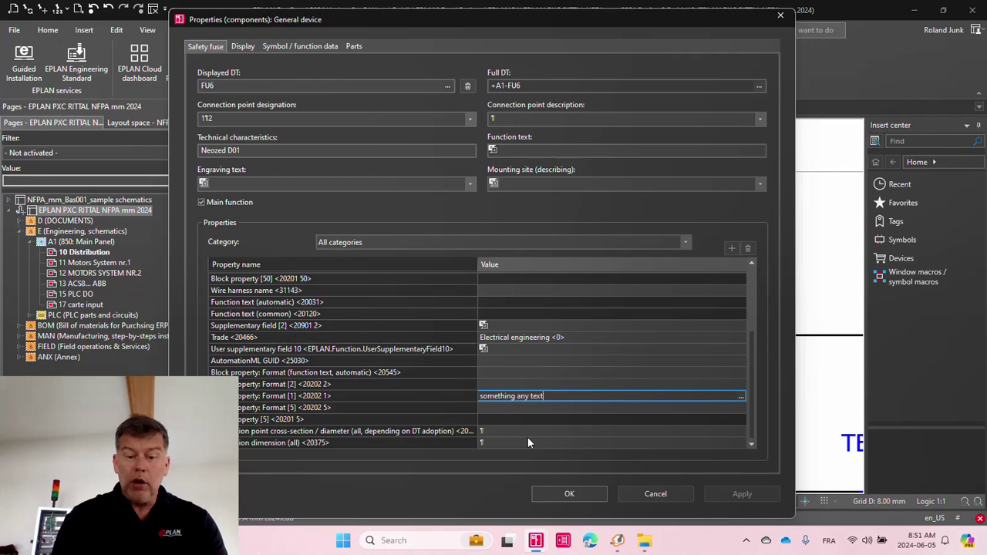
click(569, 492)
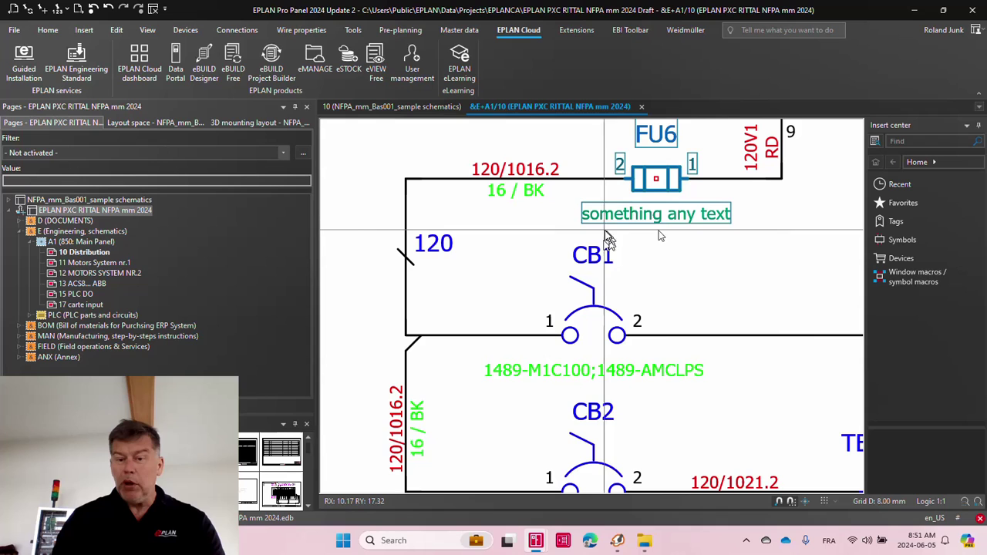
Step: Append Part 1's Part number <22001> to FU6's Format [1] after 'something any text'
double_click(683, 218)
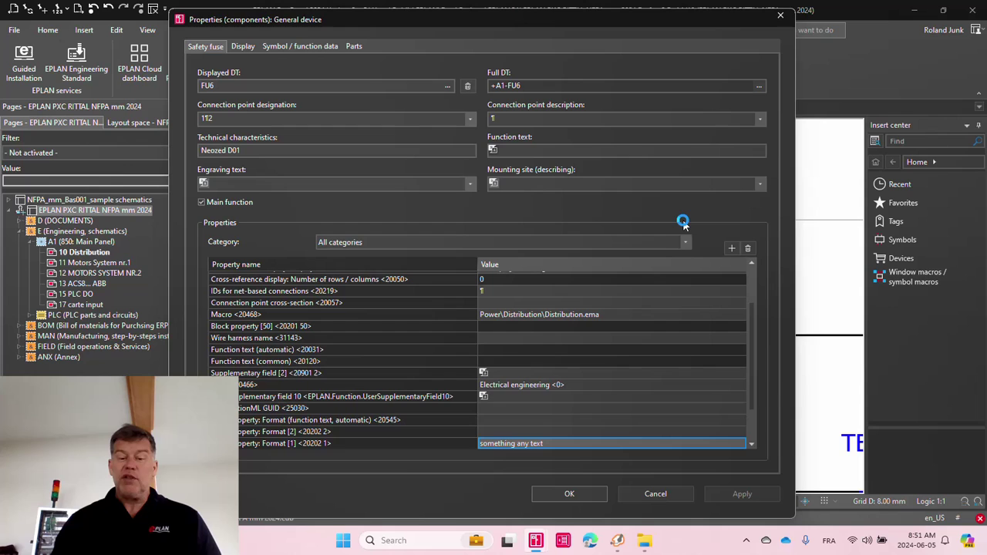
click(739, 445)
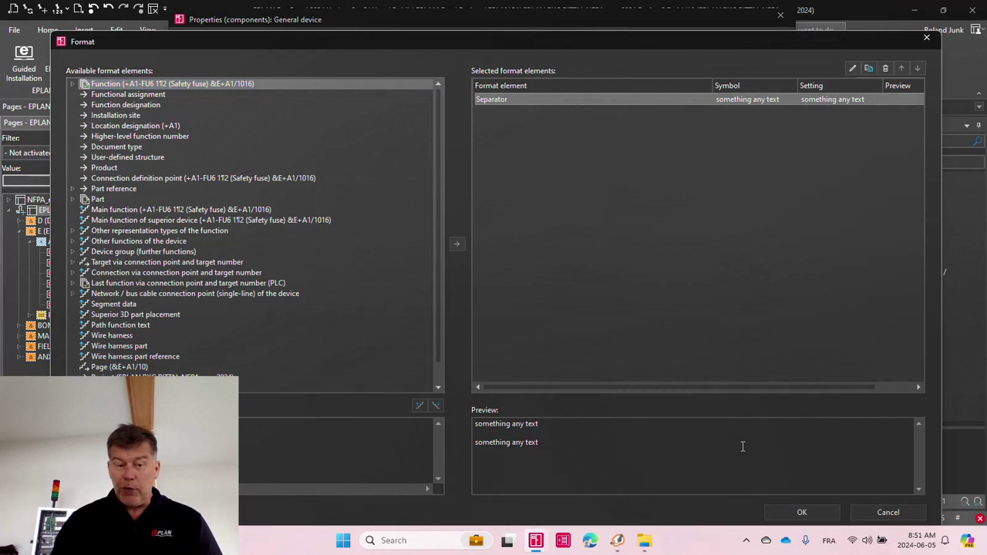
click(73, 200)
click(117, 211)
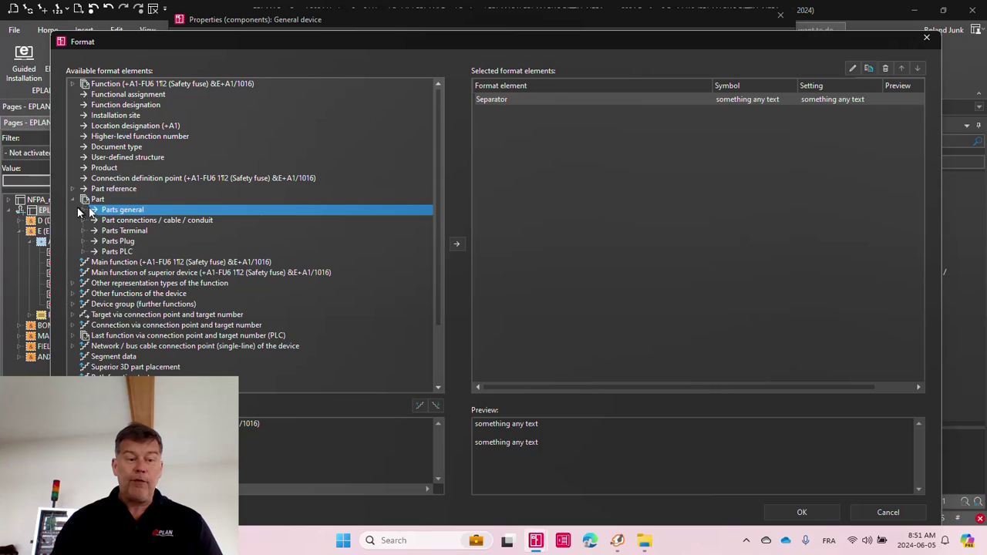
click(78, 208)
click(147, 221)
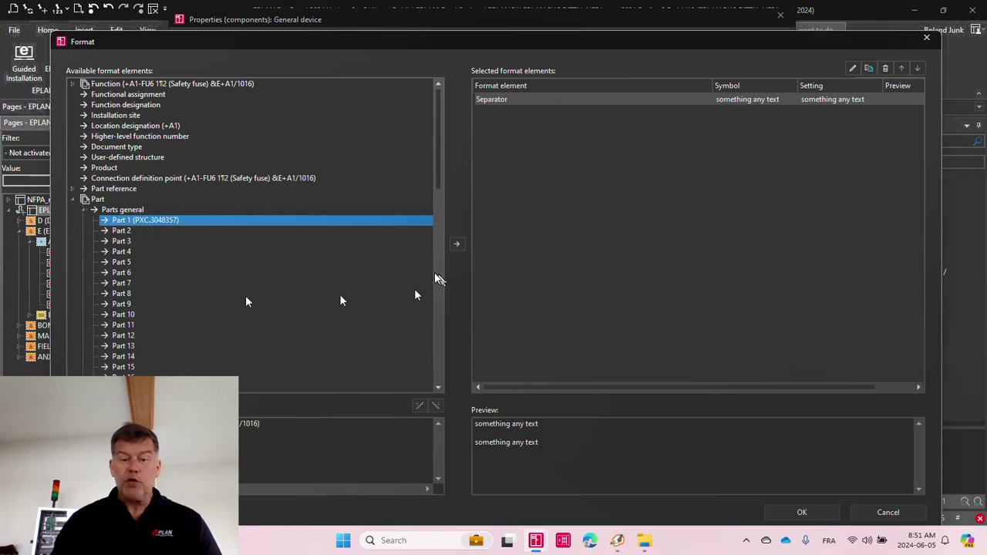
click(457, 245)
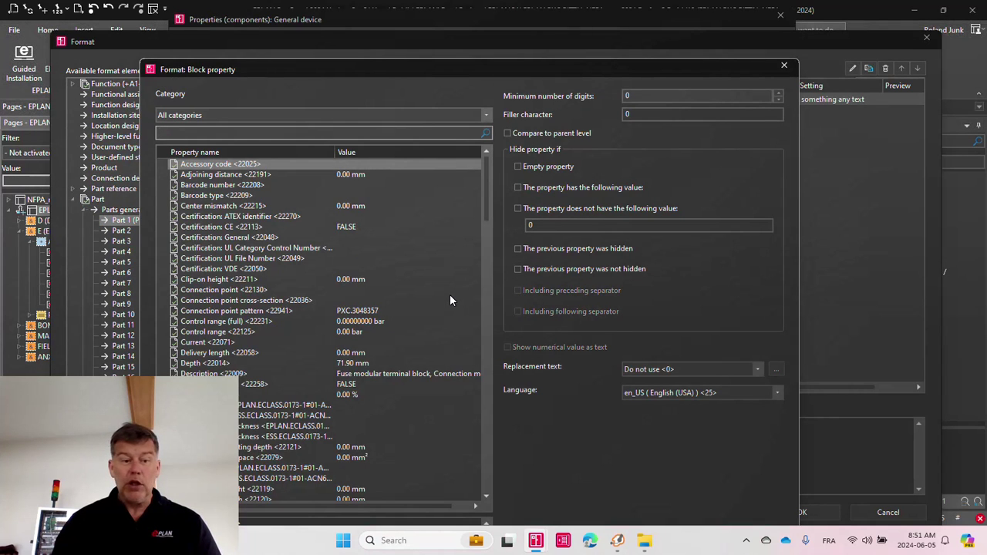
text(part)
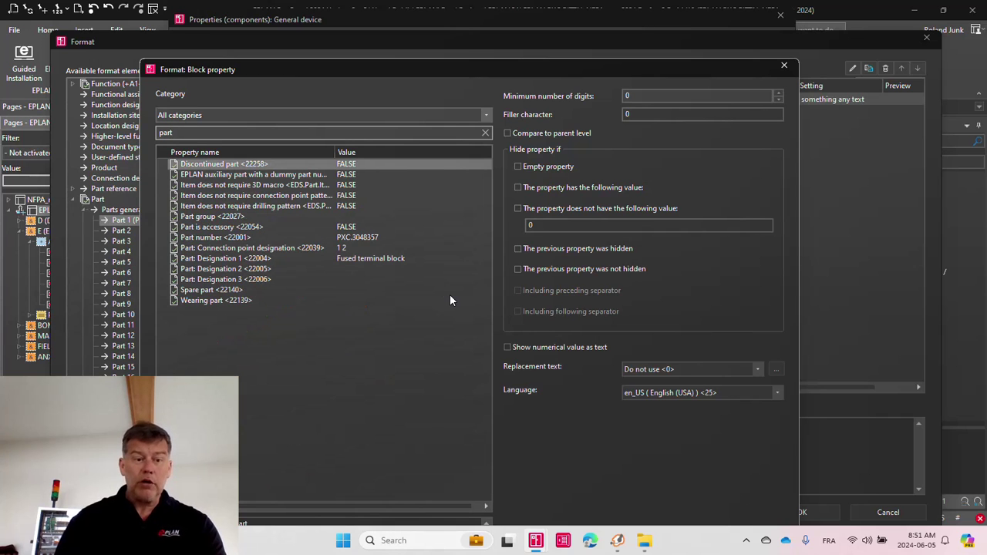
double_click(379, 237)
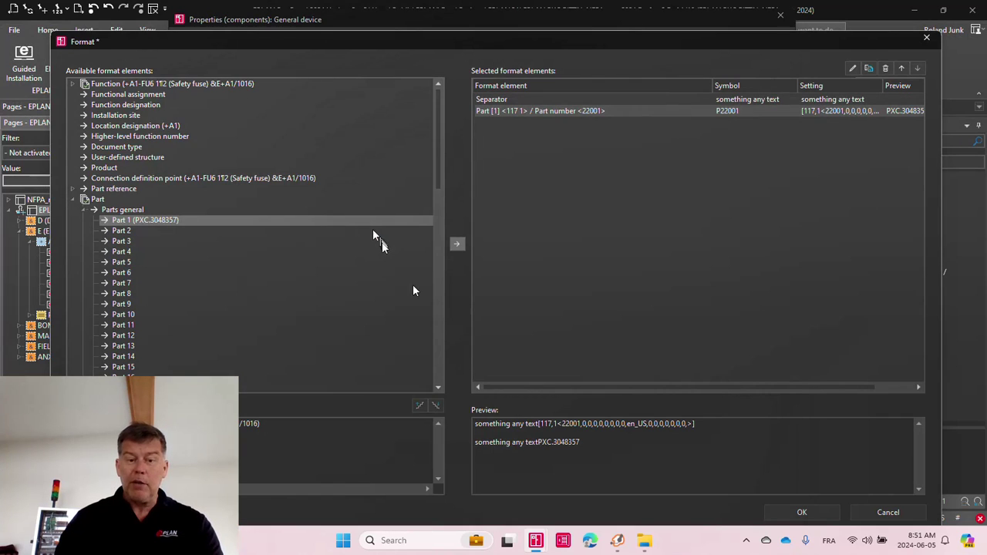
click(801, 512)
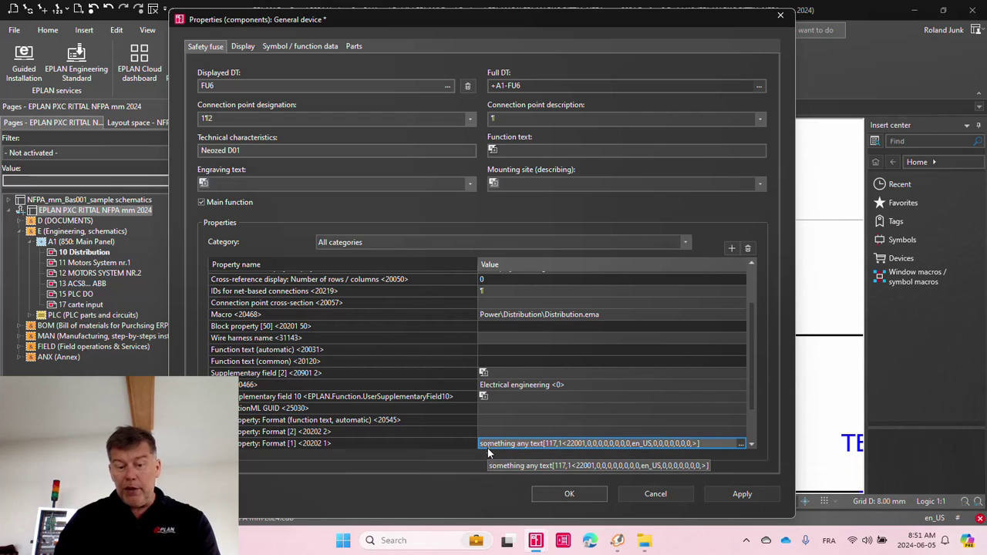
Step: Clear FU6's Format [1] value, then view the project's general devices block property format
click(569, 494)
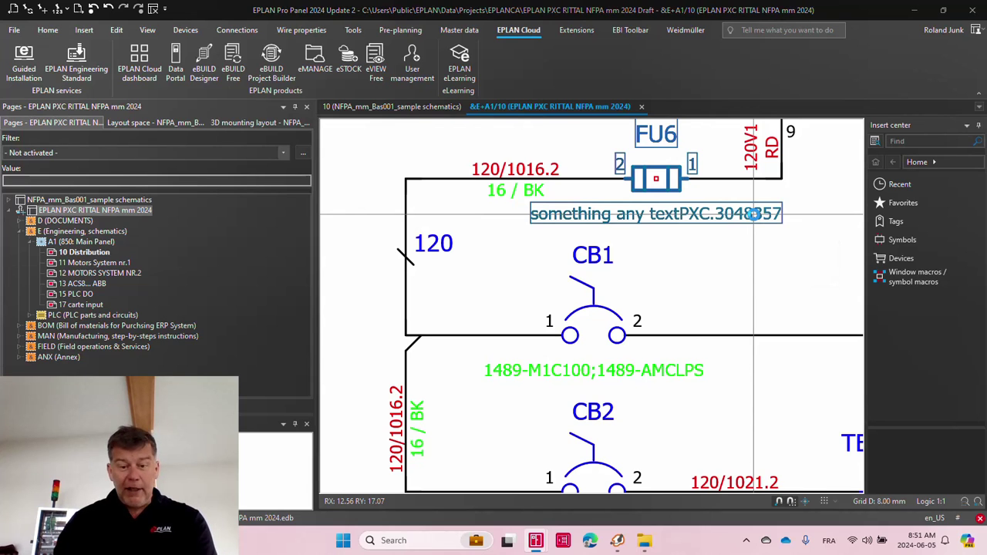
double_click(754, 214)
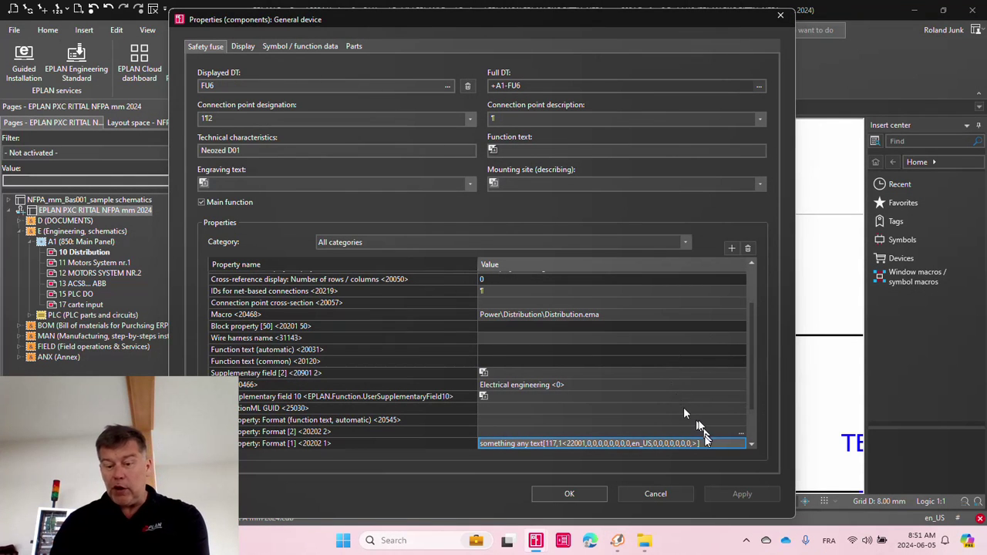
click(713, 443)
click(716, 443)
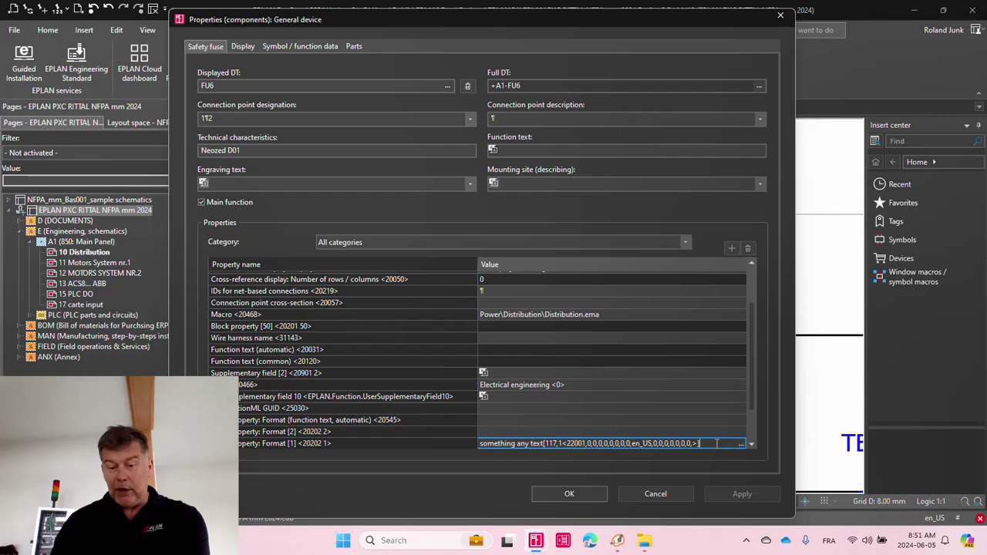
drag(716, 443, 435, 444)
key(Delete)
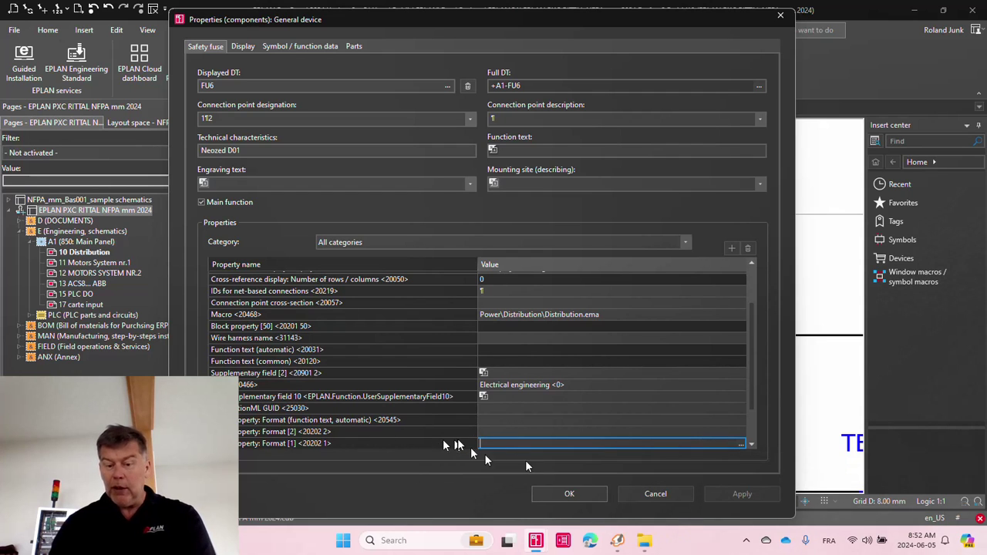
click(562, 494)
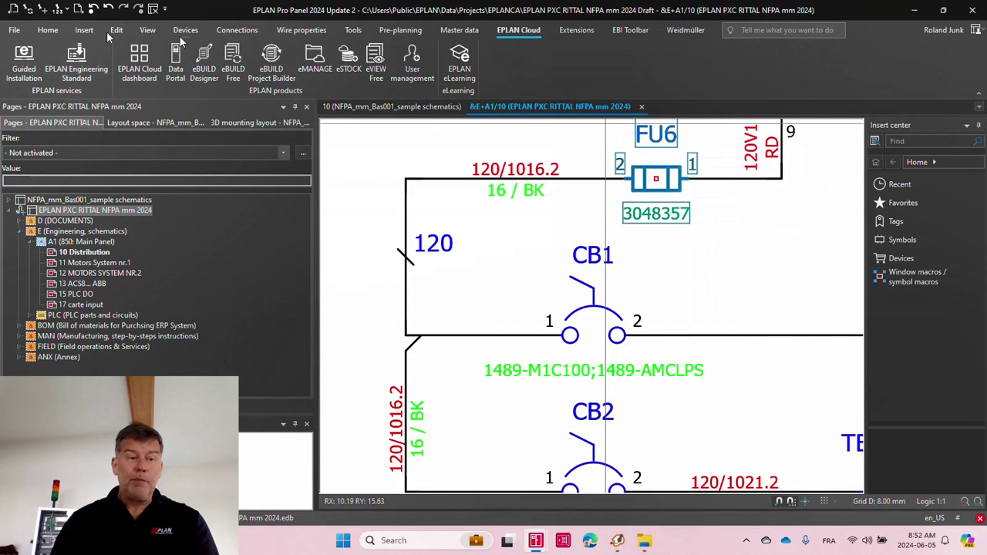
click(13, 30)
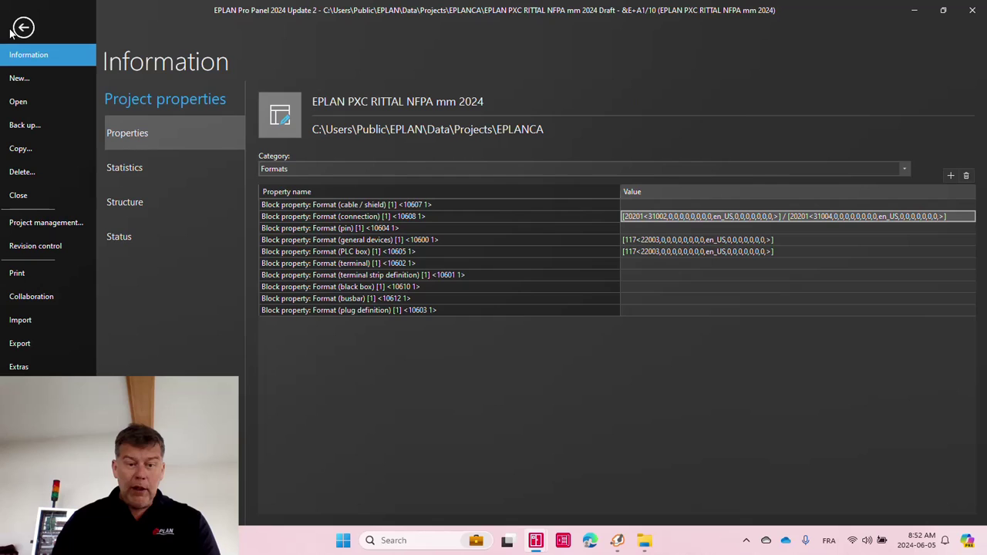
click(373, 241)
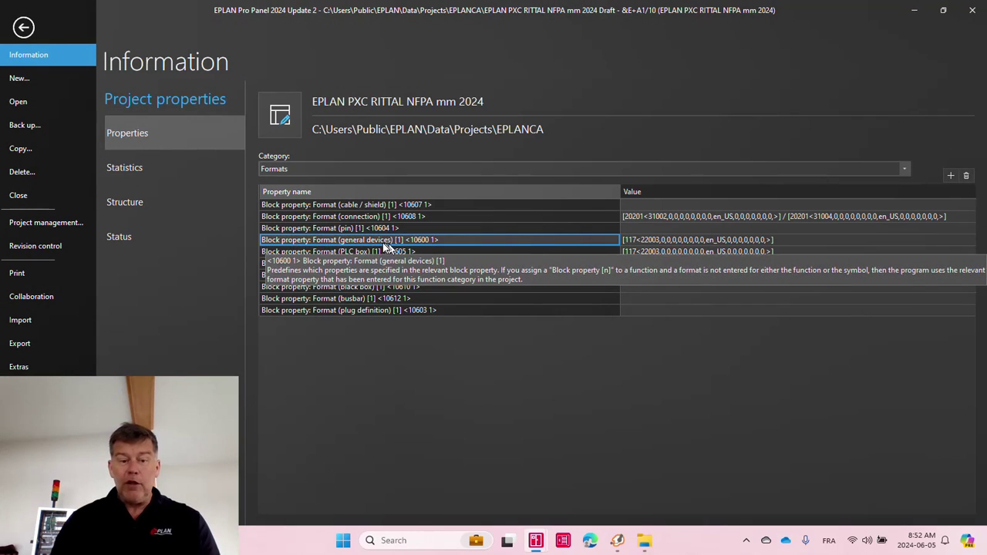
Step: In the general devices format editor, delete Order number and re-add it from Parts general
click(898, 242)
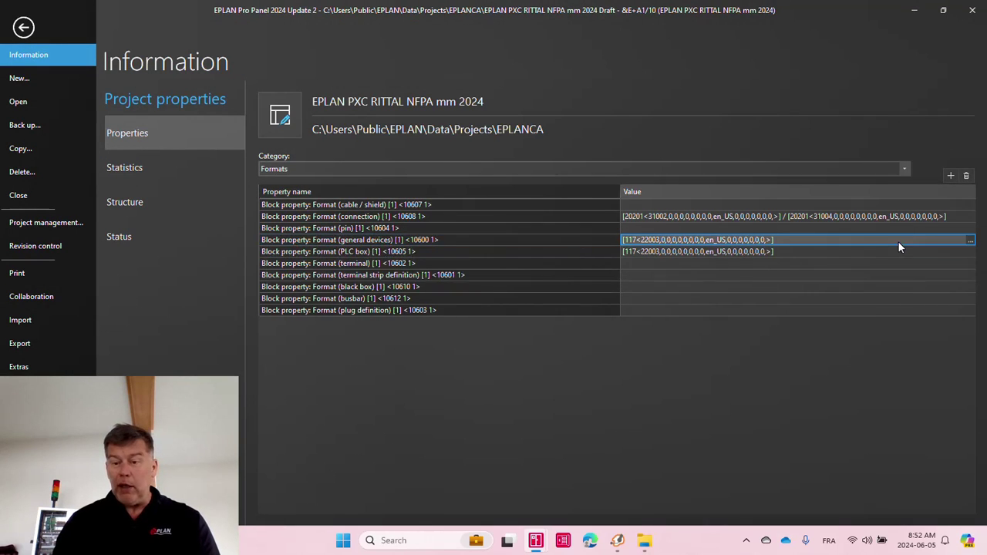
click(969, 241)
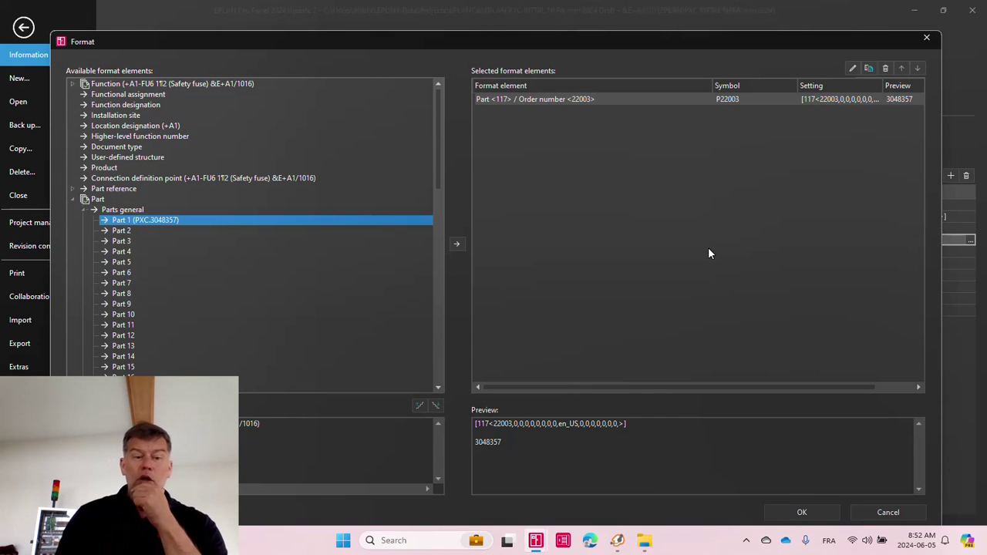
click(553, 100)
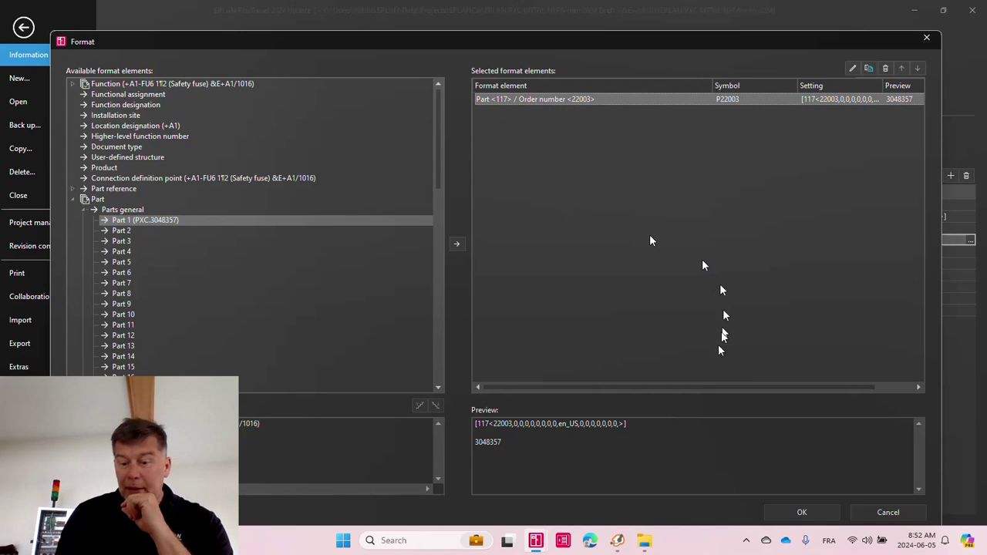
click(885, 69)
click(119, 210)
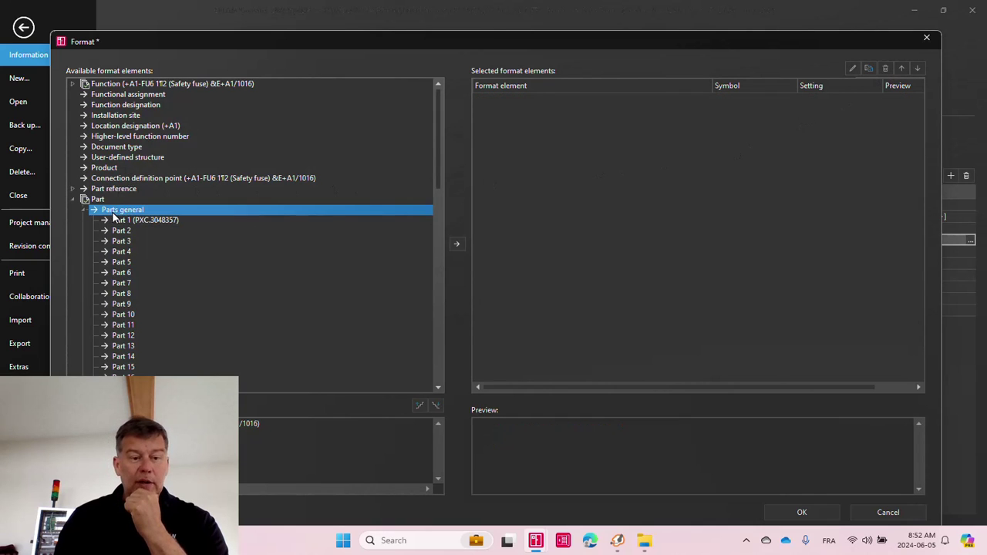
click(457, 244)
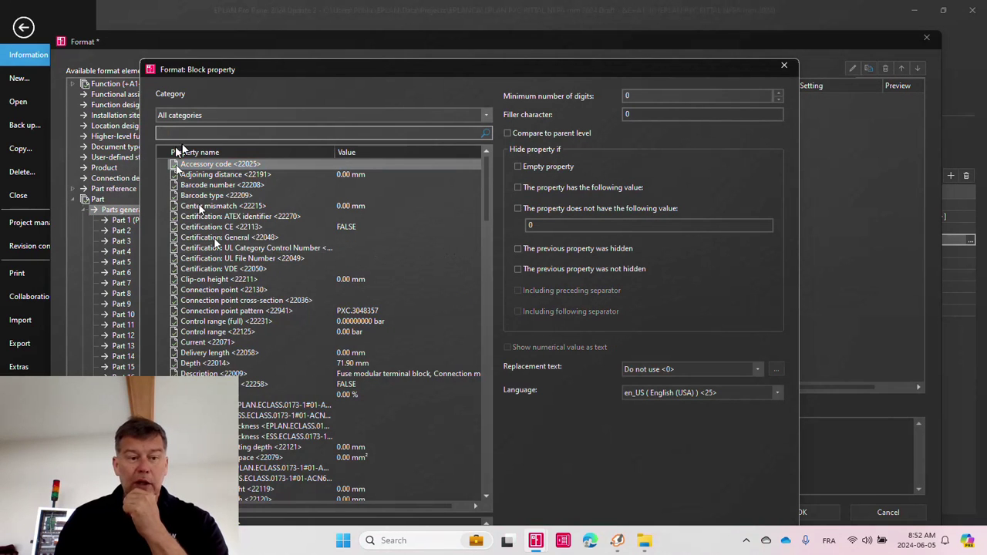
text(order)
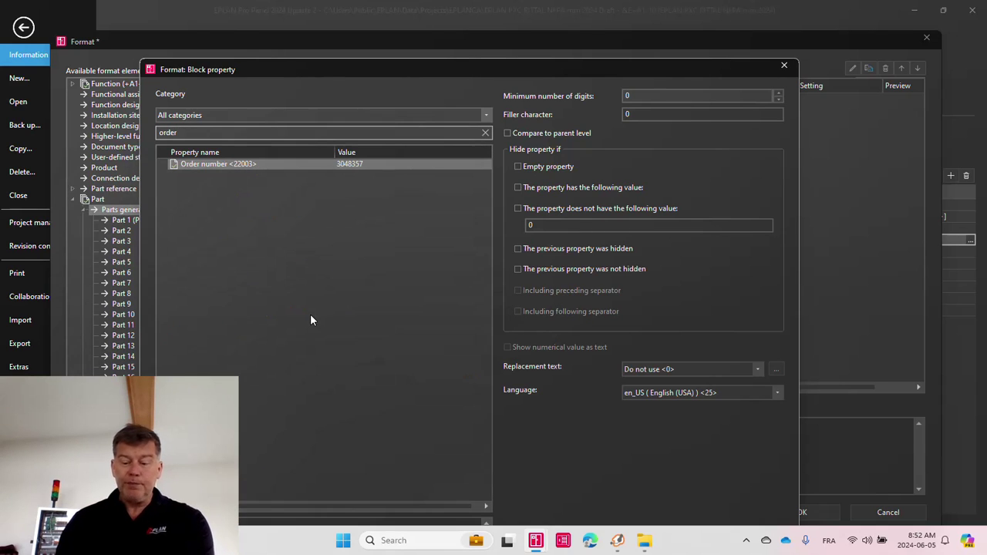
double_click(226, 163)
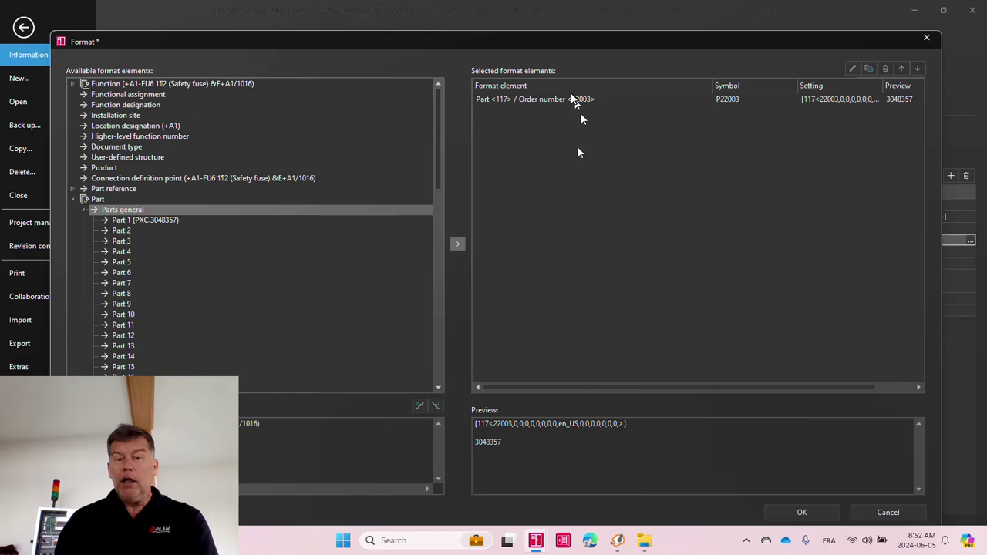
Step: Choose Part 1 and search its block property list for 'part'
click(138, 222)
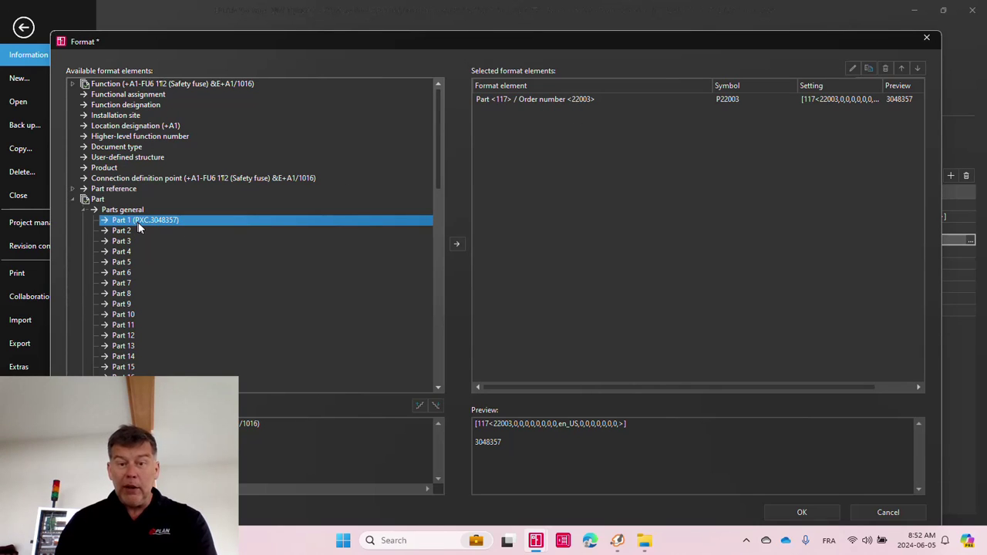
click(455, 243)
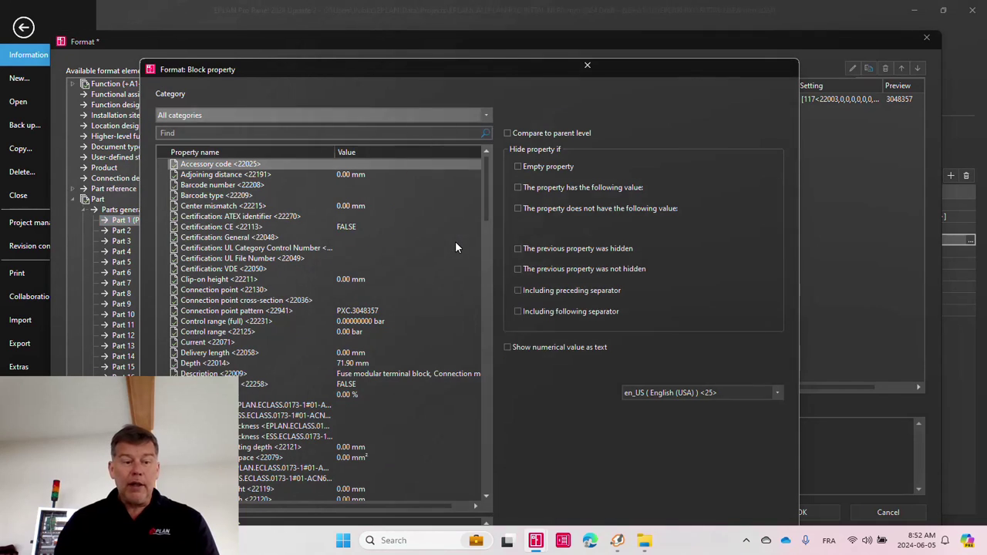
click(252, 132)
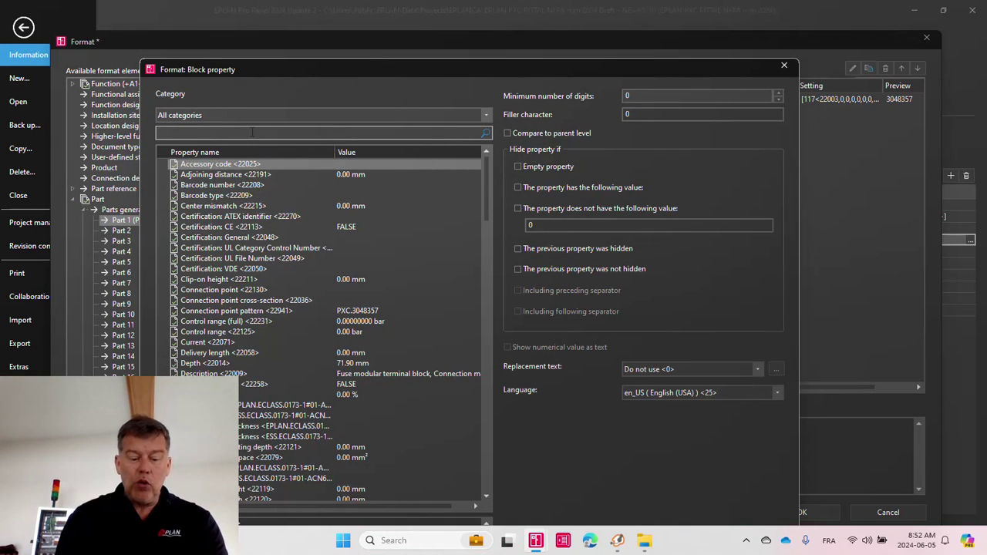
text(part)
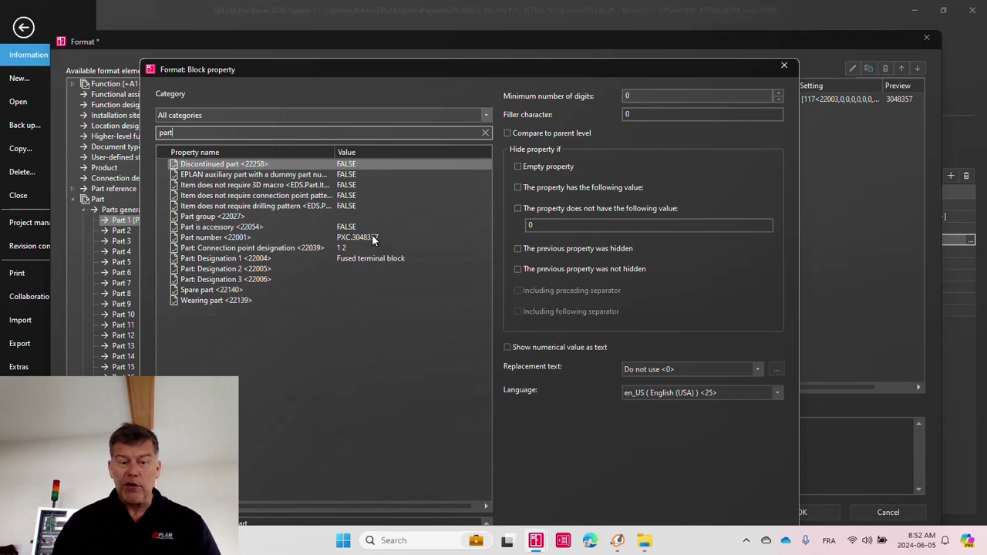
Step: Add Part number to the general devices format, placed below the order number with a Line break separator
double_click(372, 240)
scroll(174, 308, down, 15)
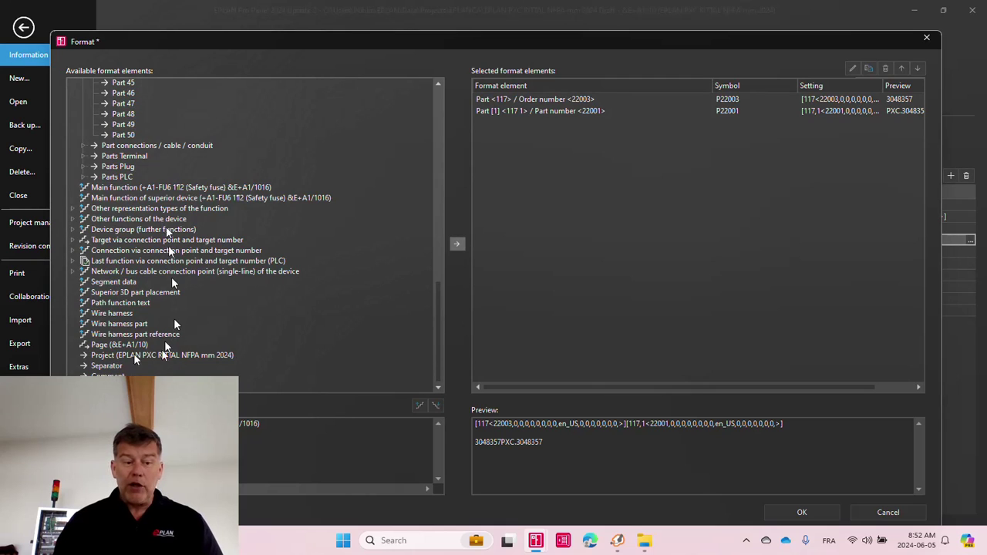
click(110, 366)
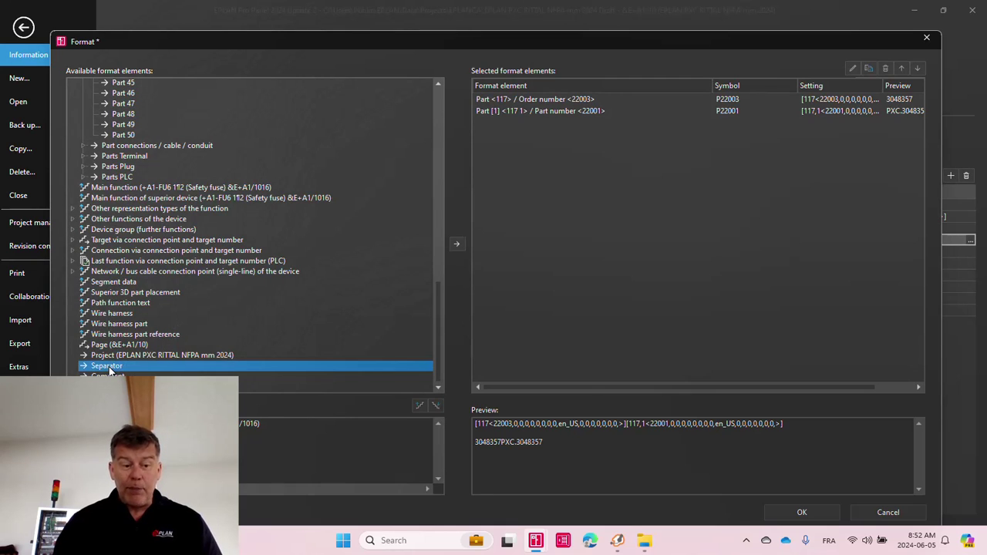
click(456, 243)
click(667, 264)
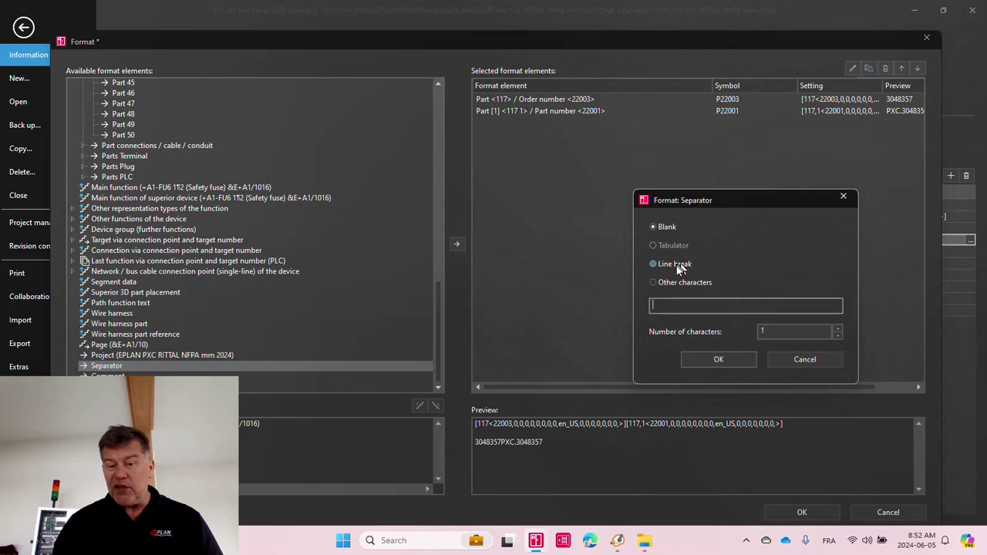
click(720, 360)
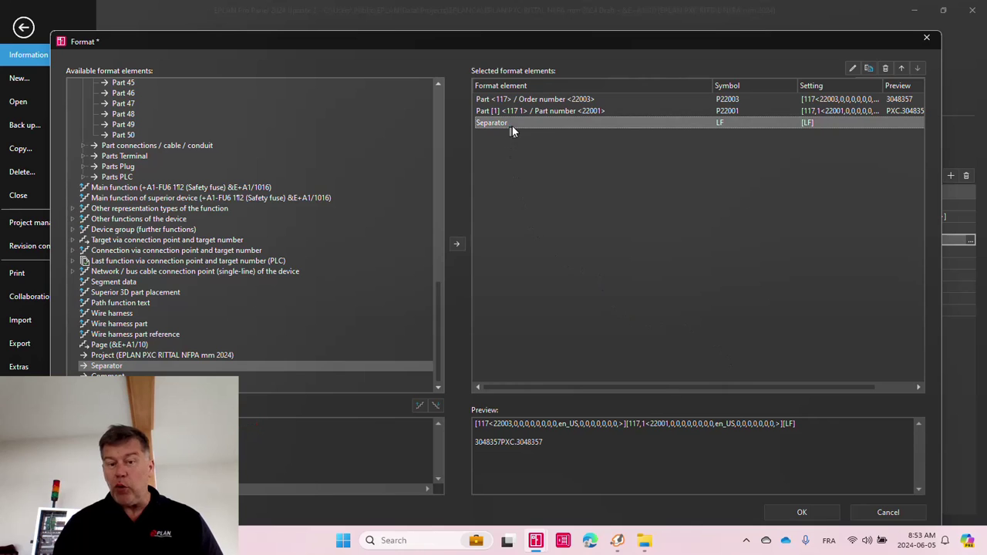
click(902, 71)
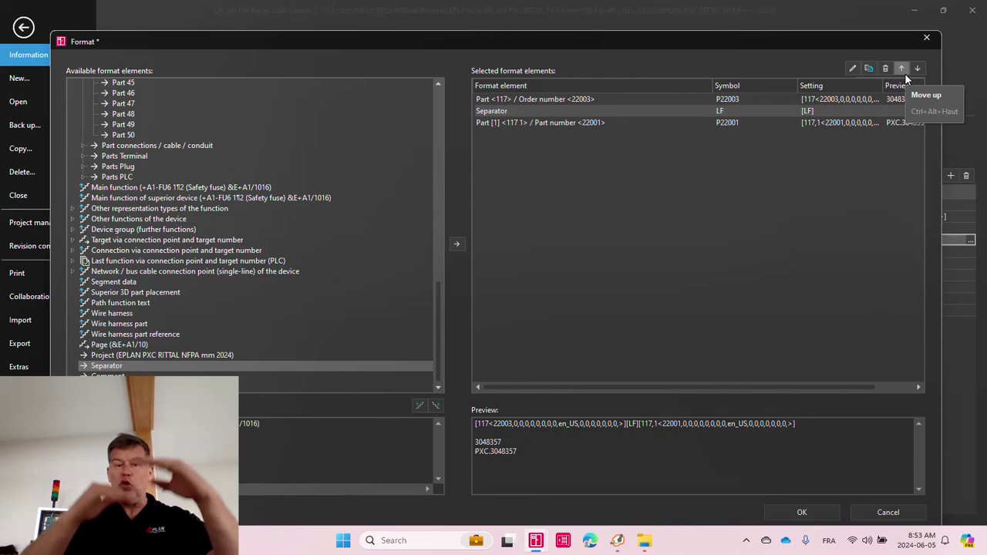
click(804, 515)
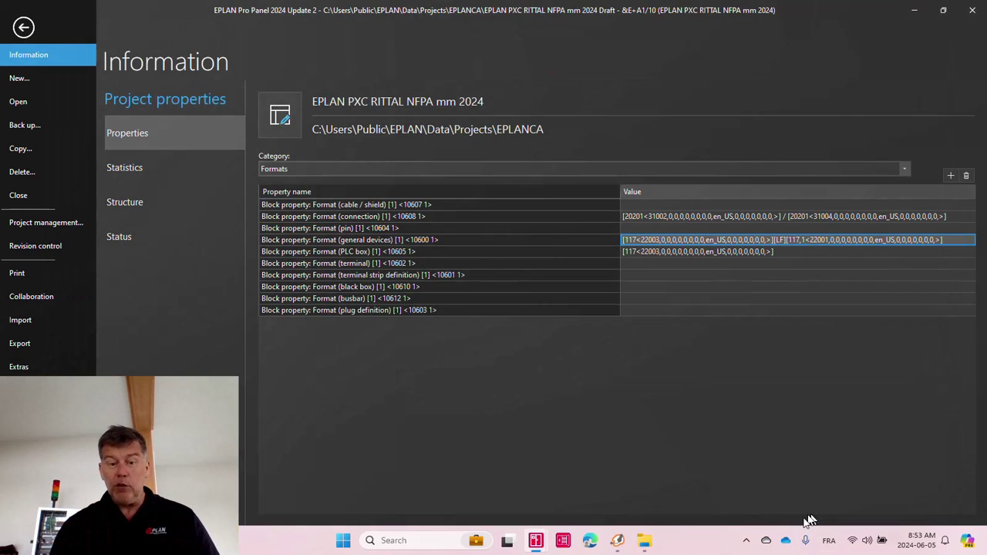
click(24, 28)
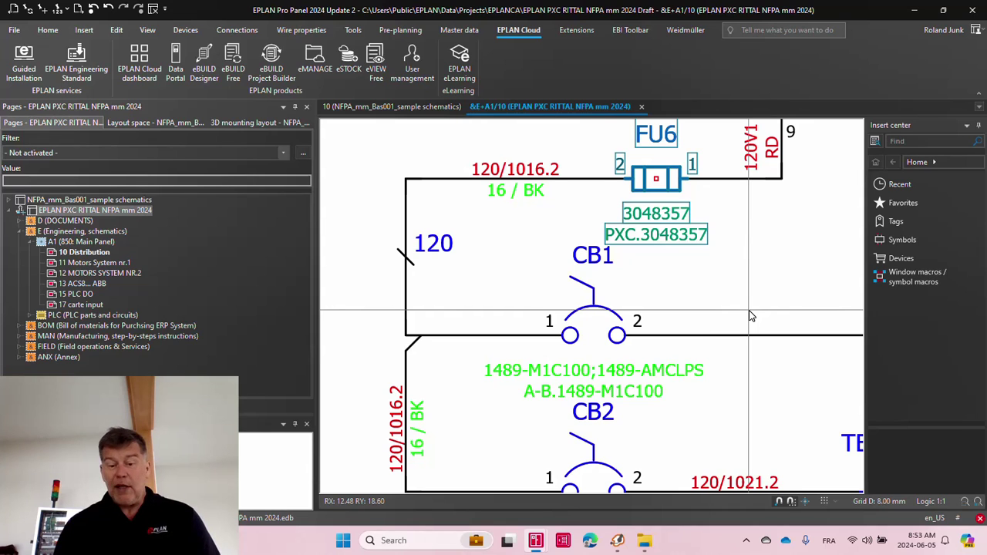
click(628, 397)
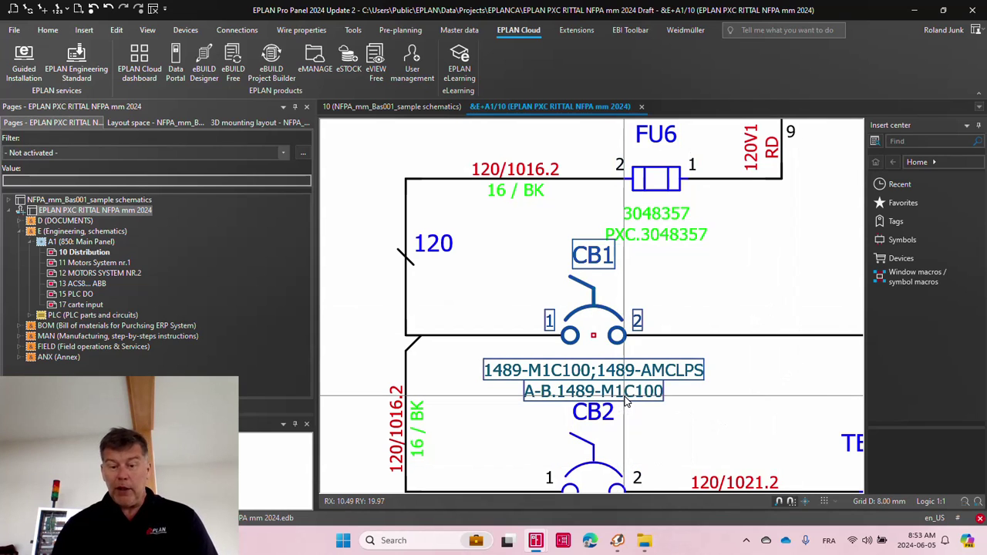
click(669, 239)
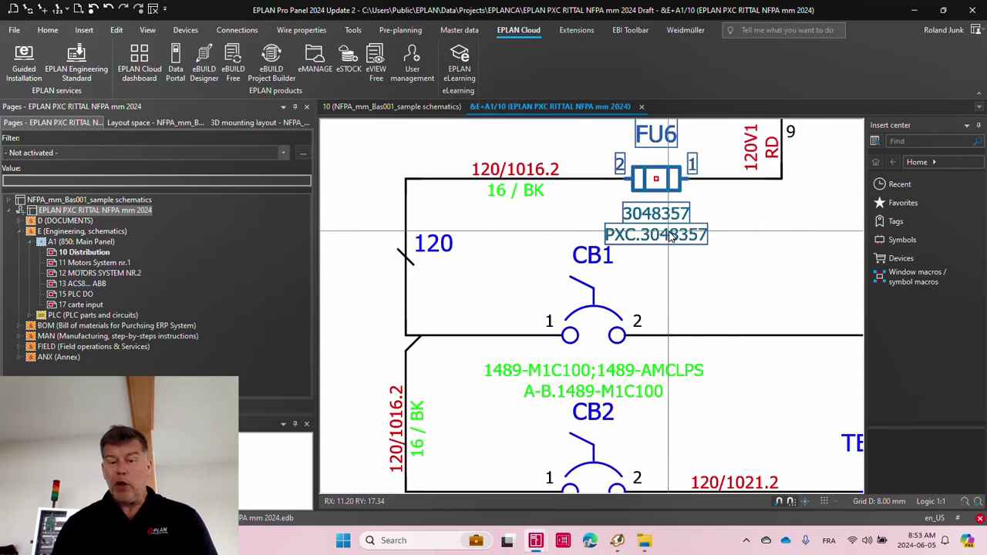
click(14, 29)
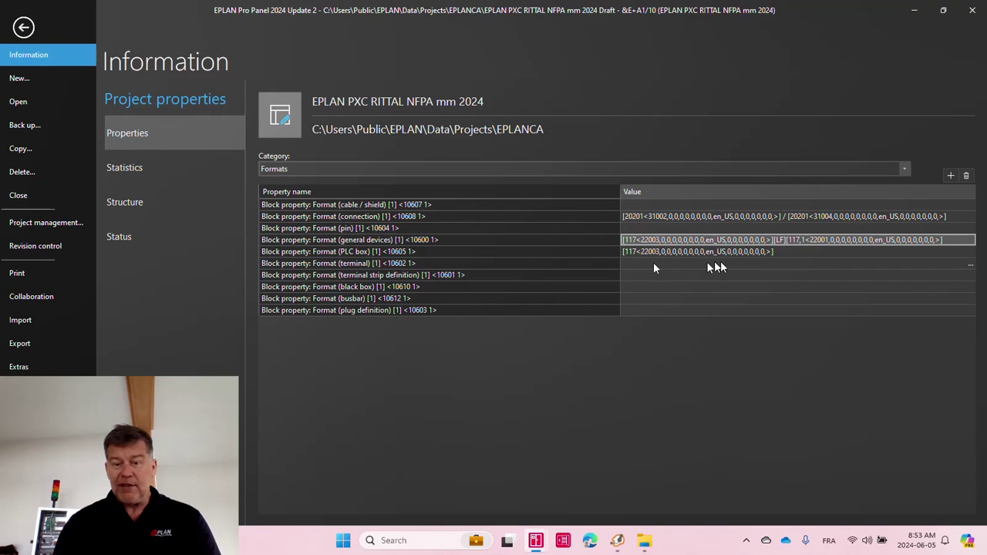
Step: Delete the line break and Part number from the general devices format, leaving only the order number
click(971, 240)
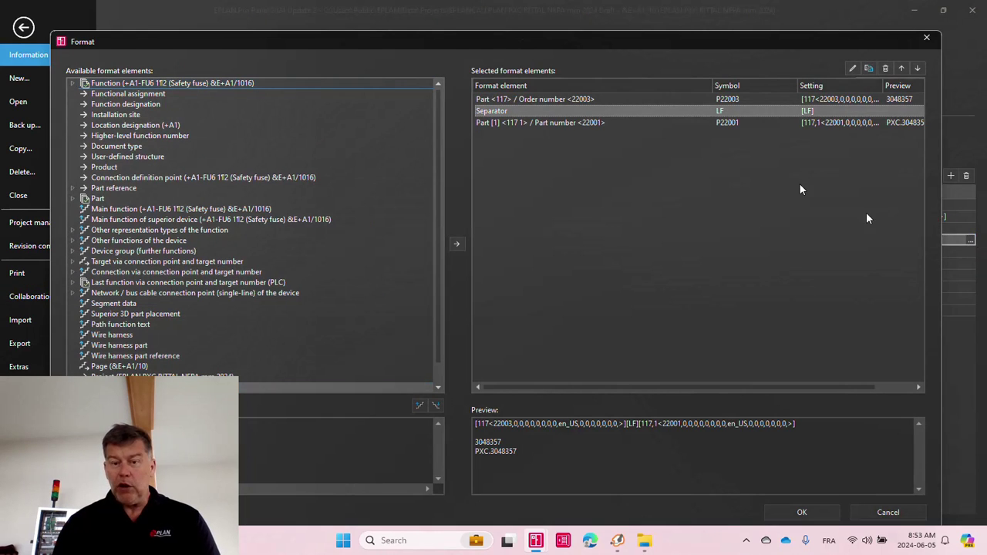
click(885, 67)
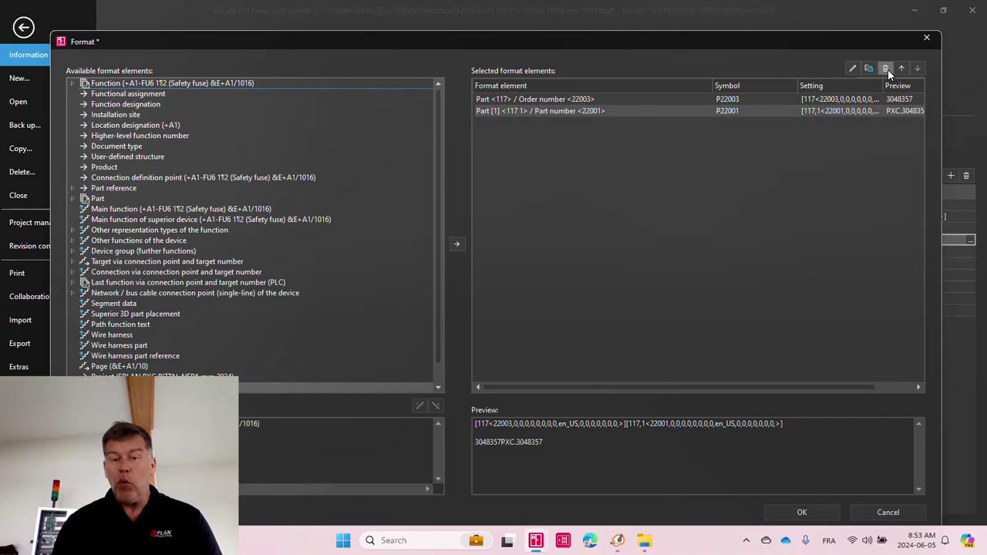
click(885, 68)
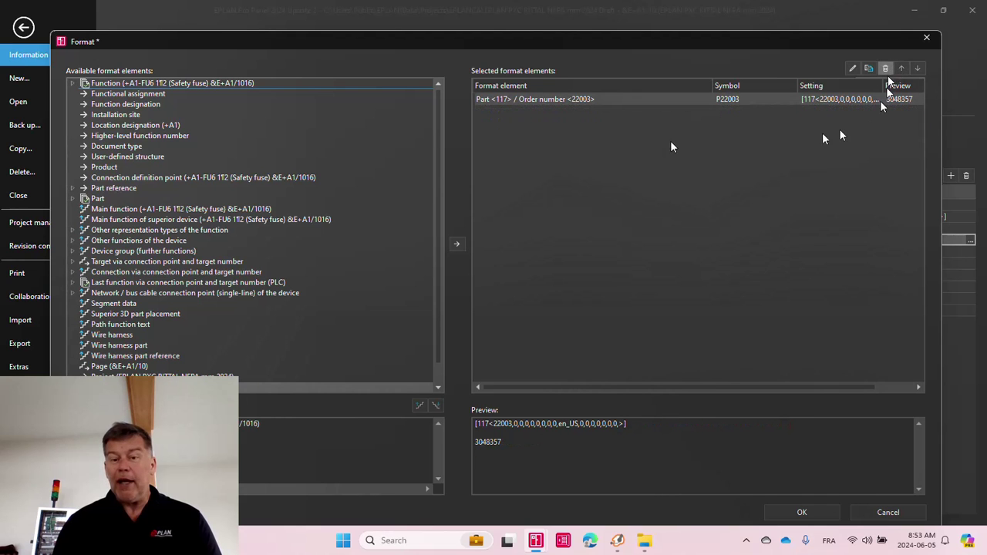
click(803, 515)
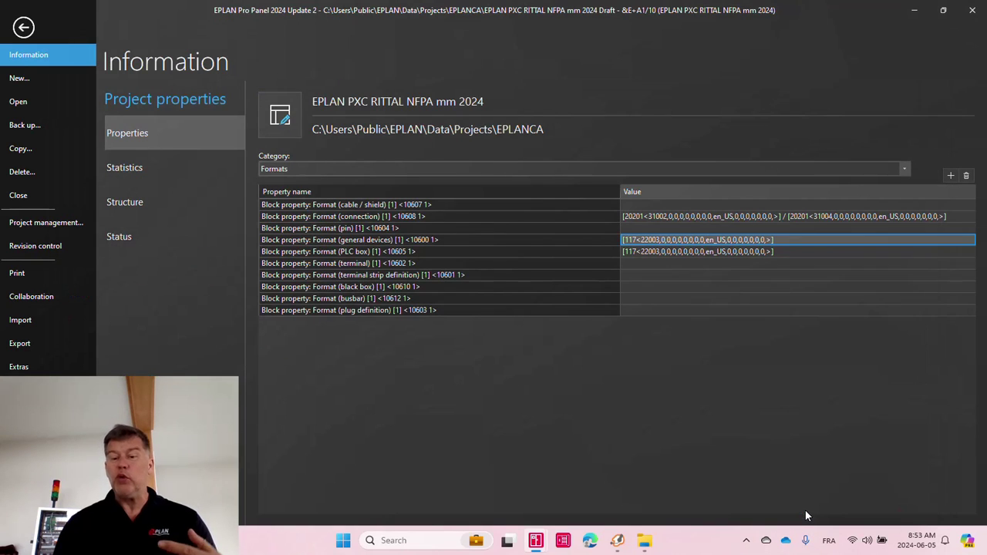
click(23, 27)
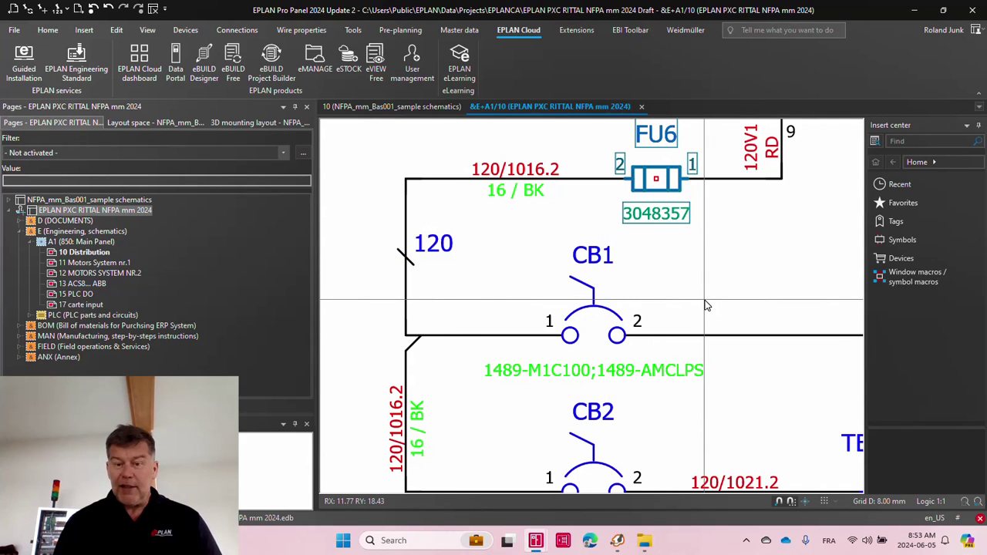
Step: In FU6's display settings, add the Order number property of Part [1], found by searching 'order'
double_click(639, 180)
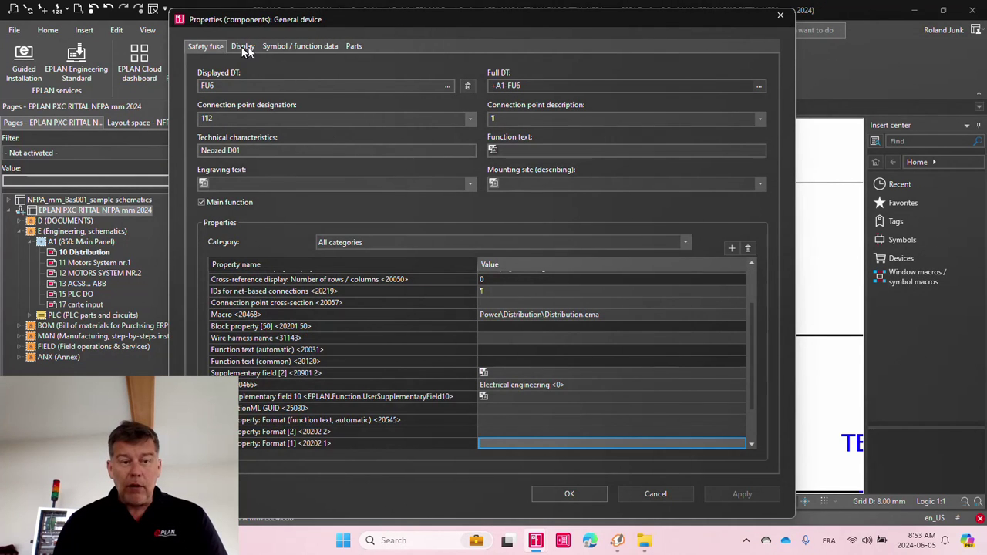
click(242, 47)
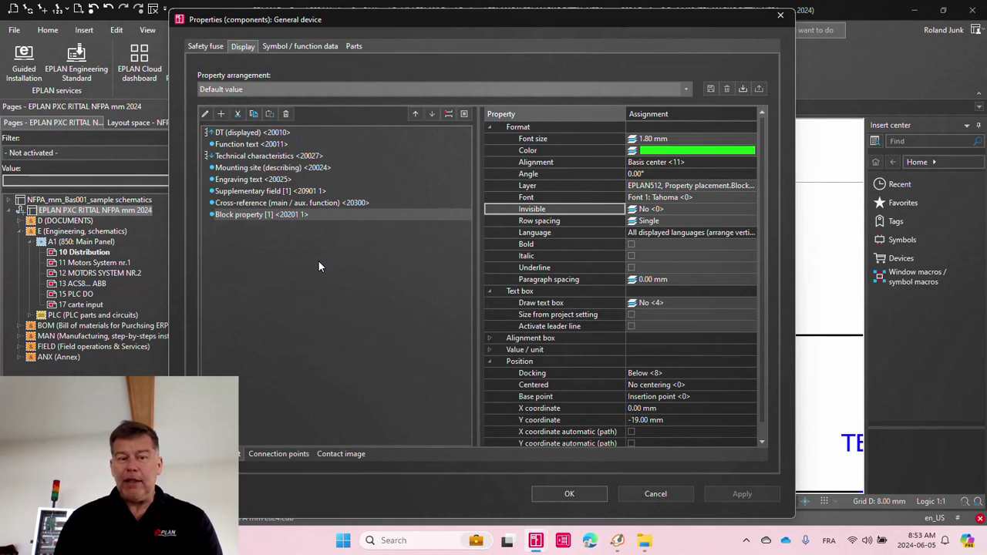
click(221, 114)
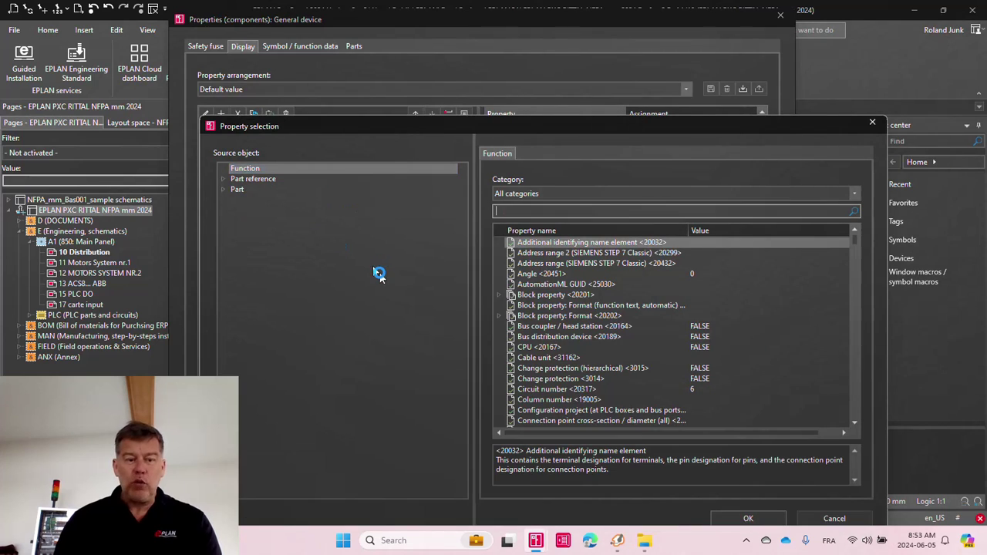
click(229, 193)
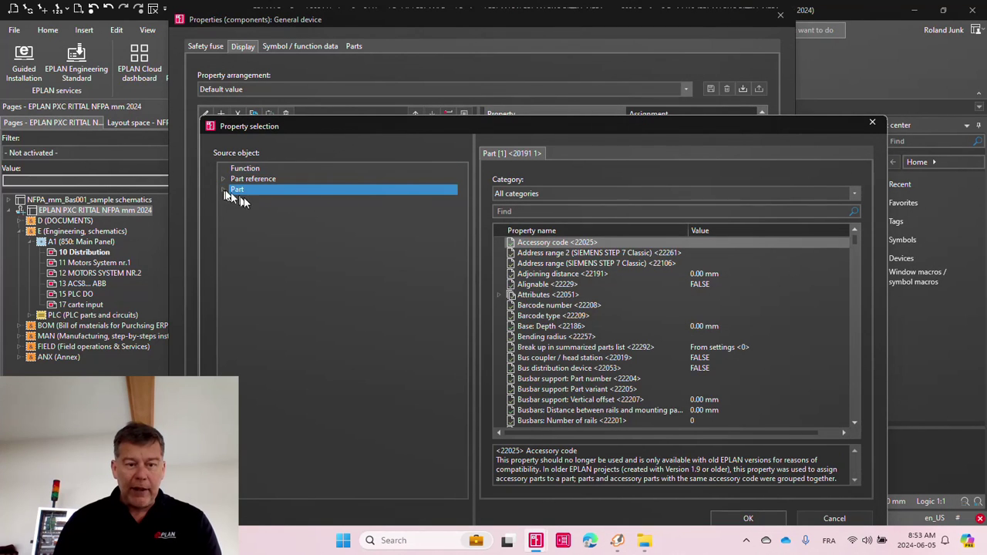
click(223, 189)
click(266, 206)
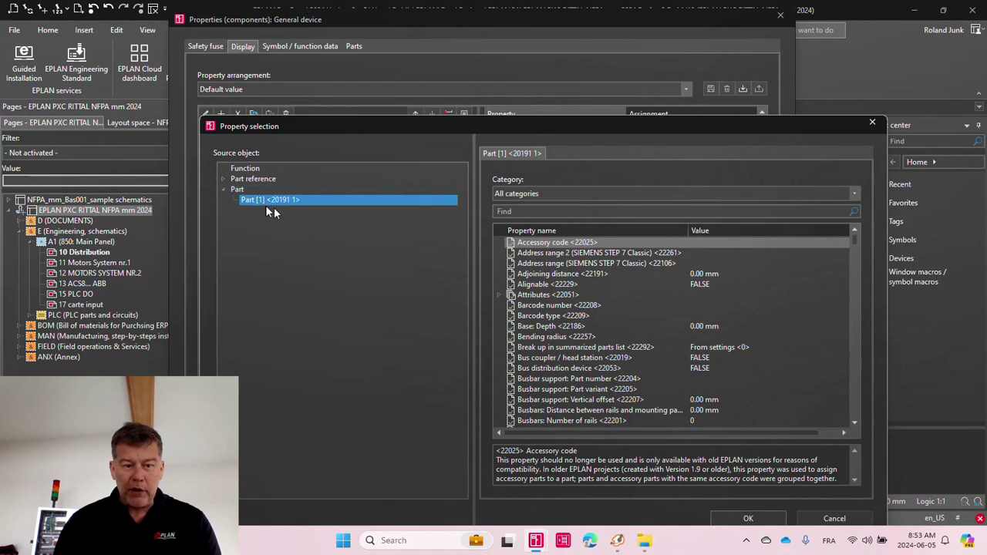
click(565, 212)
text(or)
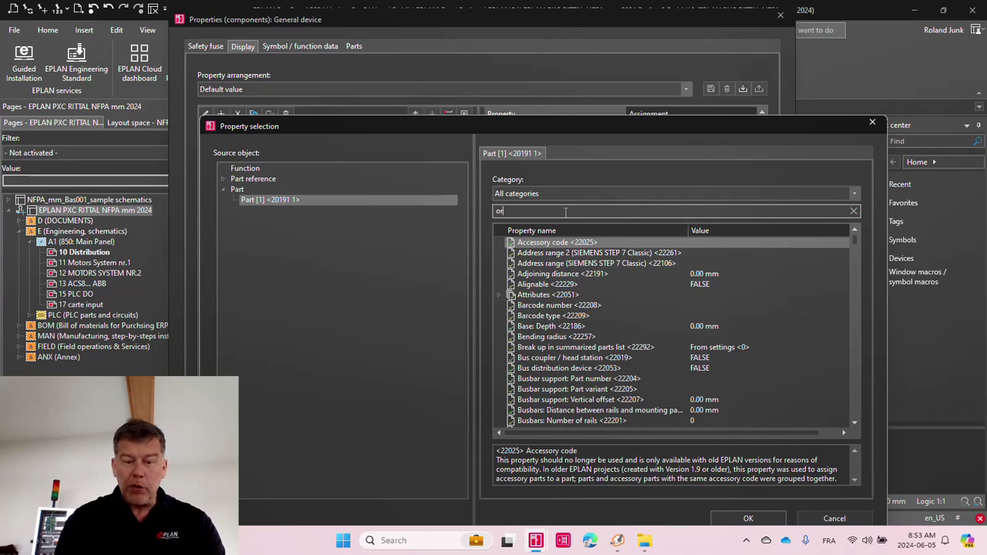
text(der)
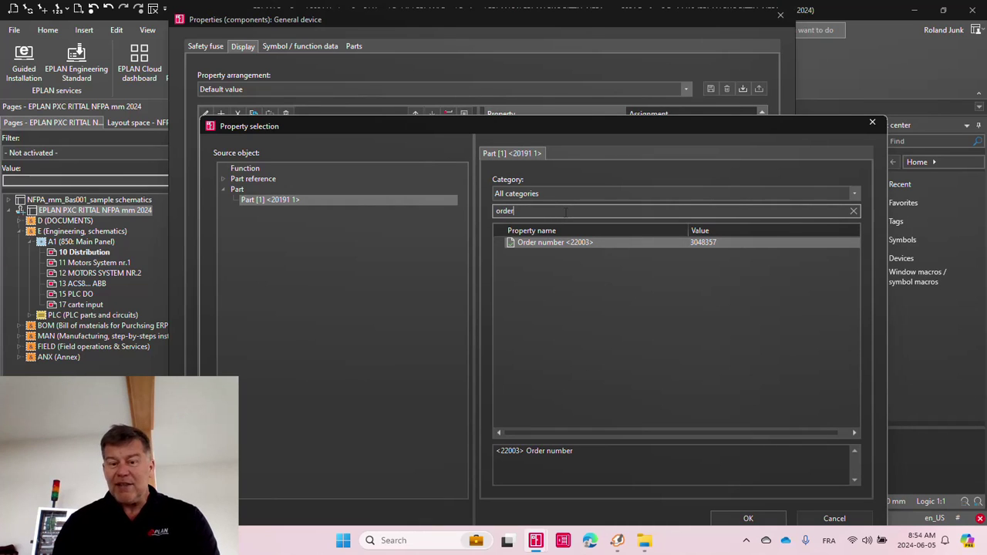
click(748, 518)
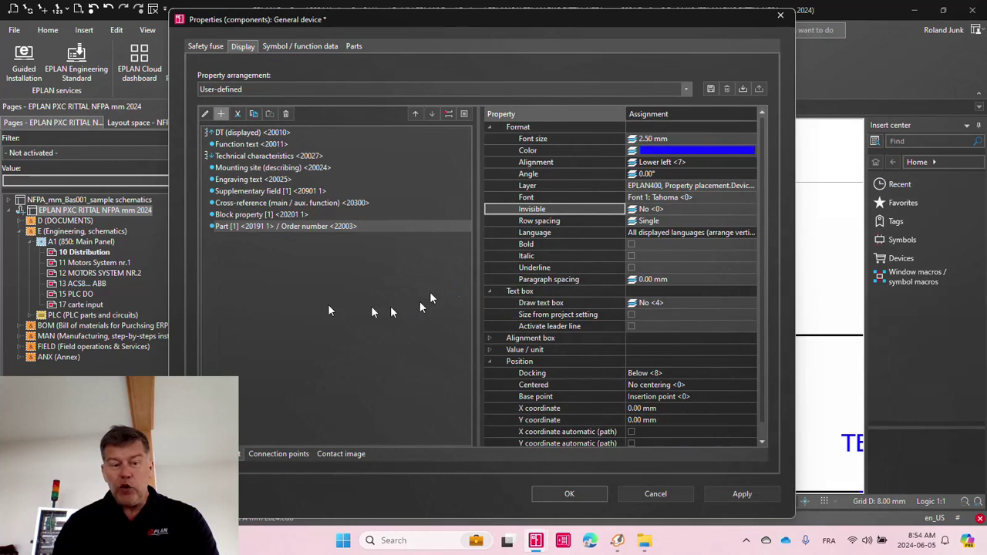
Step: Reset FU6's property arrangement to Default value, check Block property, and confirm the properties
click(223, 87)
click(222, 103)
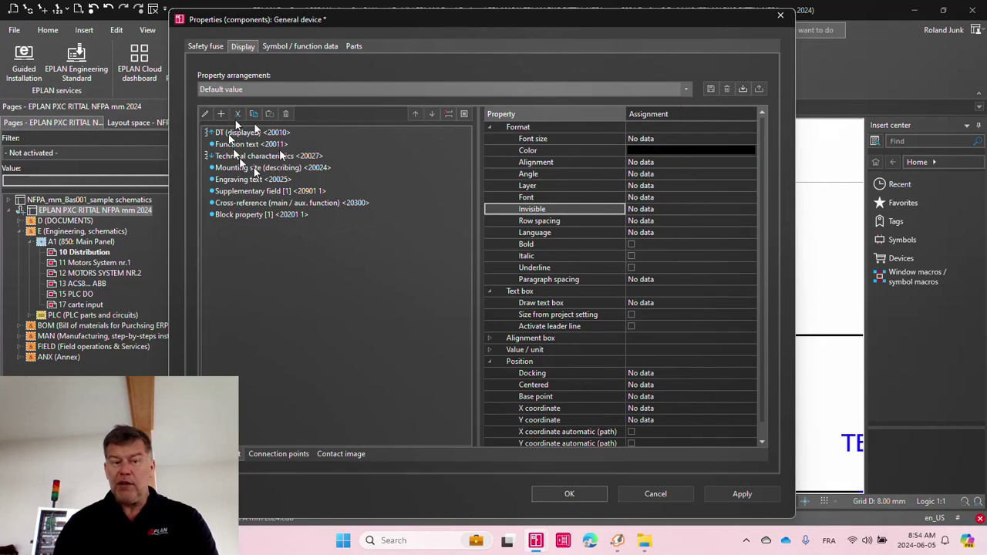
click(251, 219)
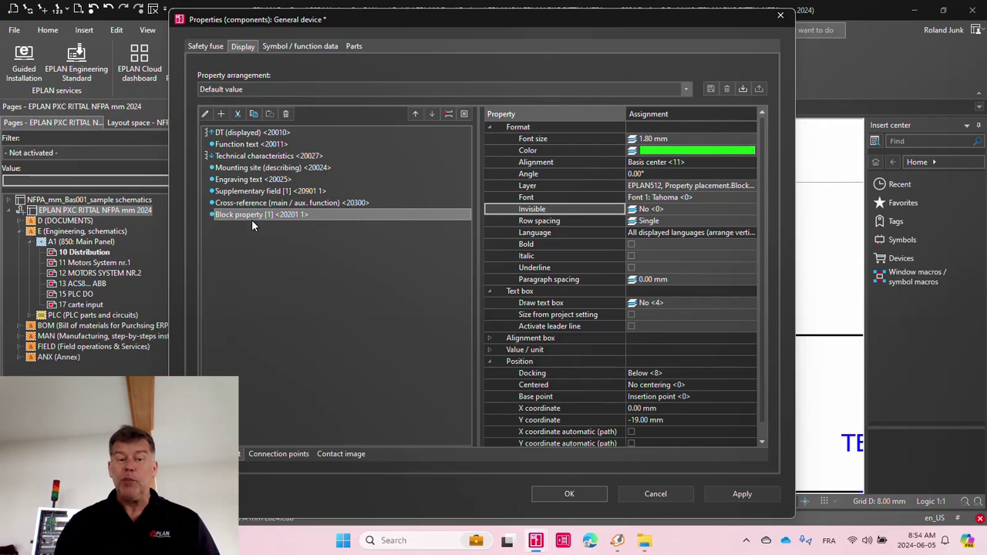
click(581, 494)
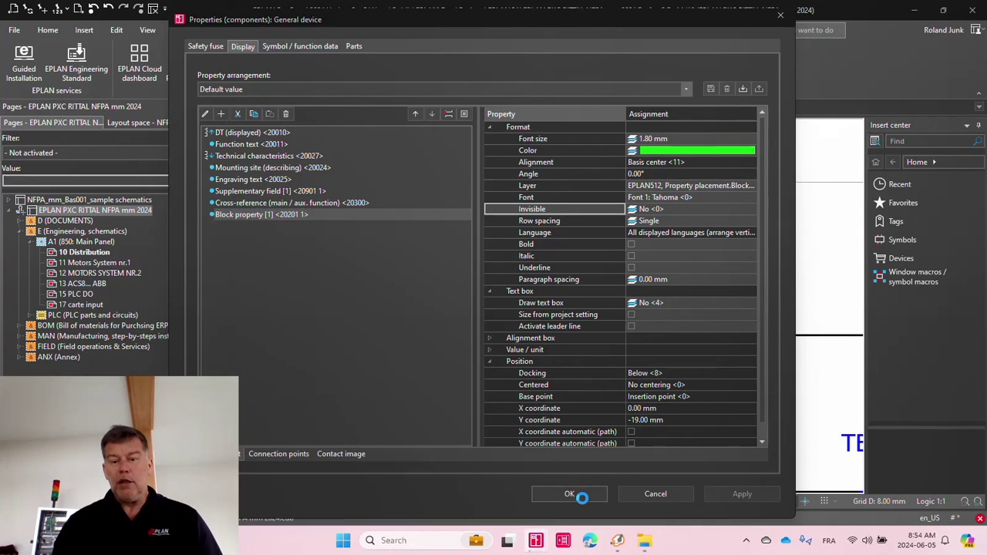
click(703, 233)
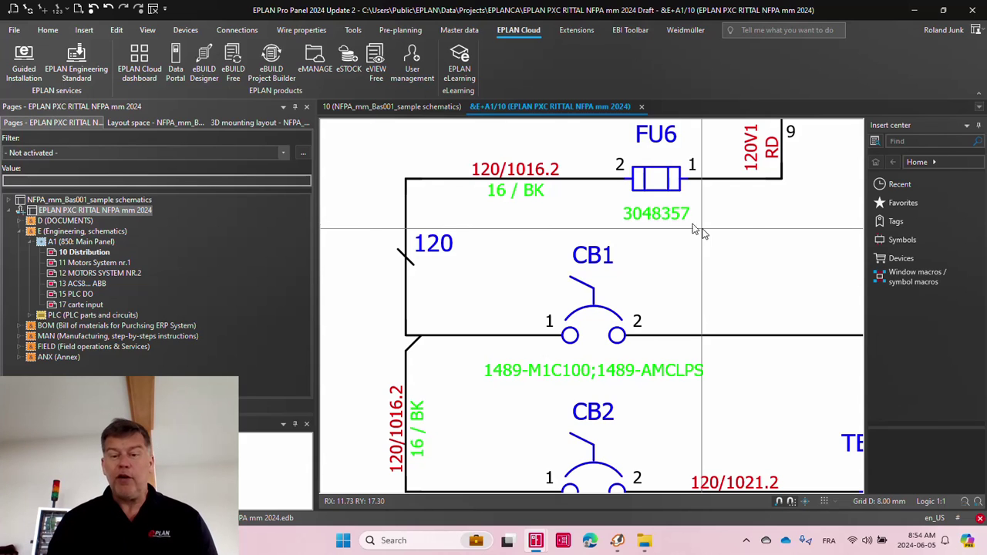
Step: Verify FU6's Block property sits on layer EPLAN512, then search the commands for 'layer'
click(685, 219)
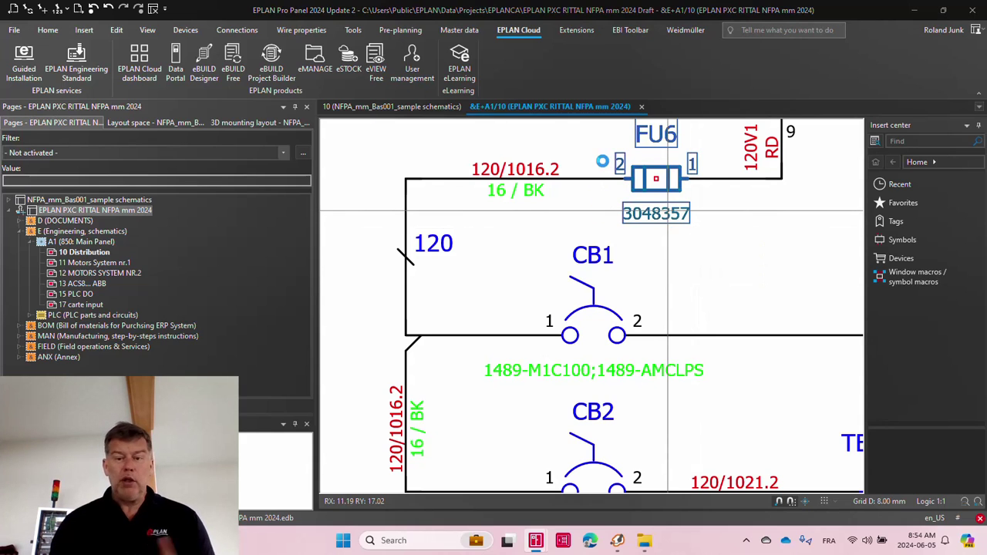
double_click(602, 162)
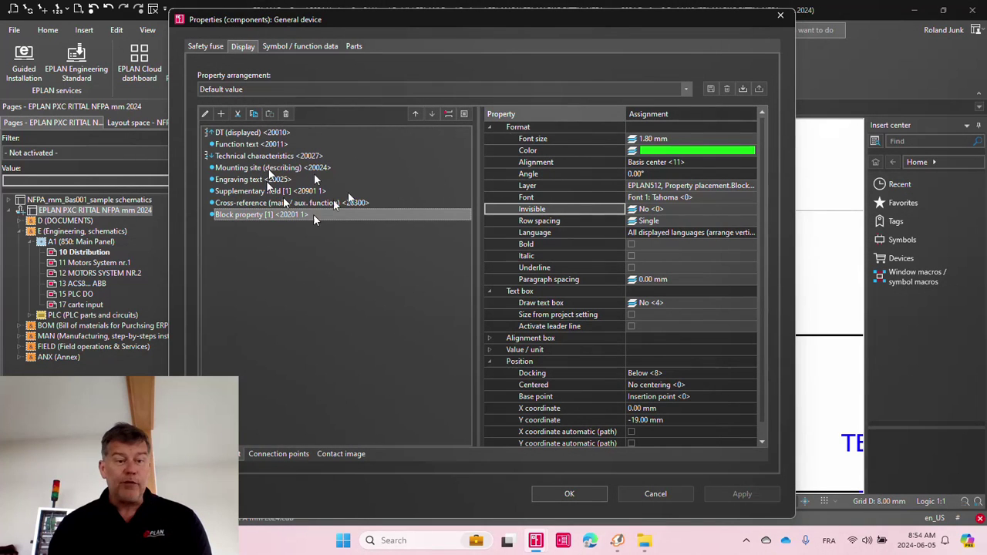
click(685, 186)
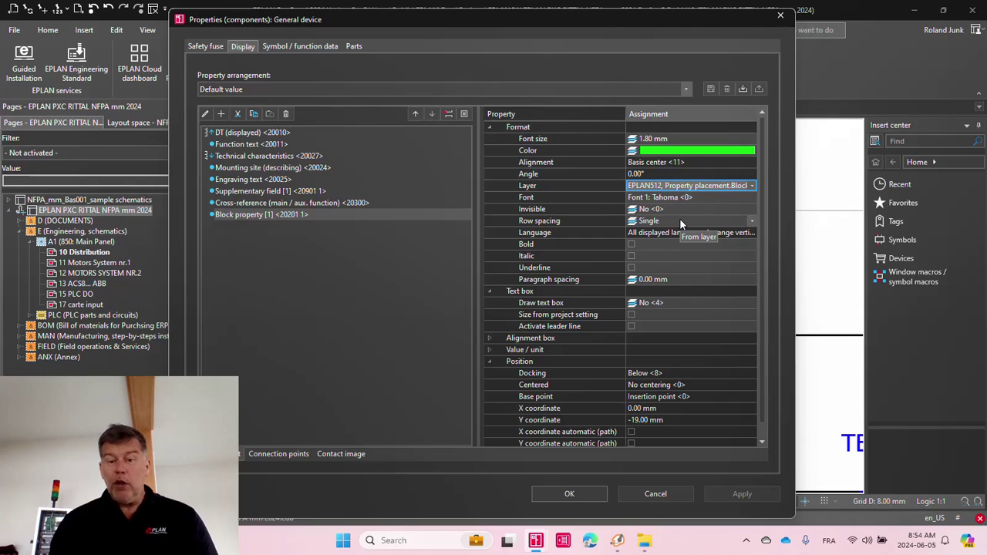
click(579, 185)
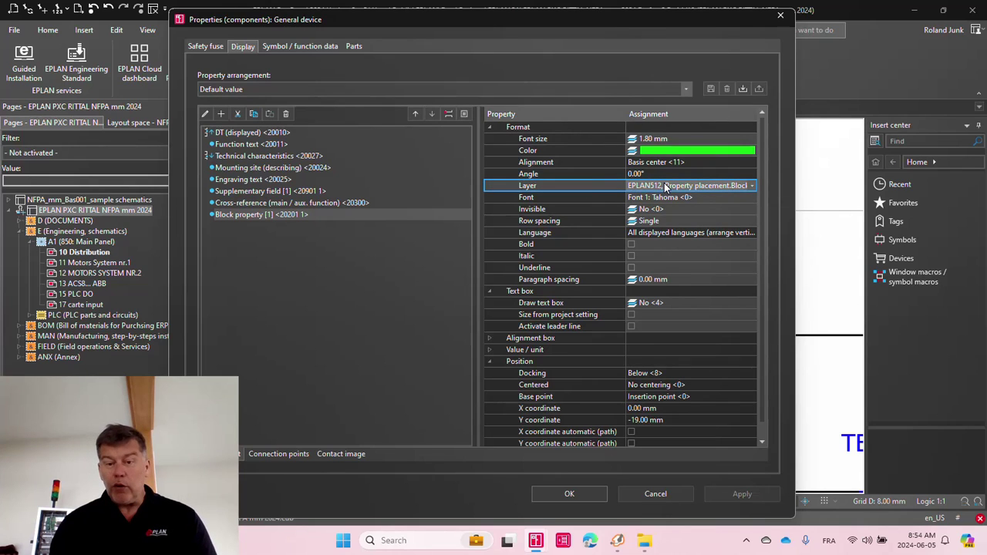
click(290, 218)
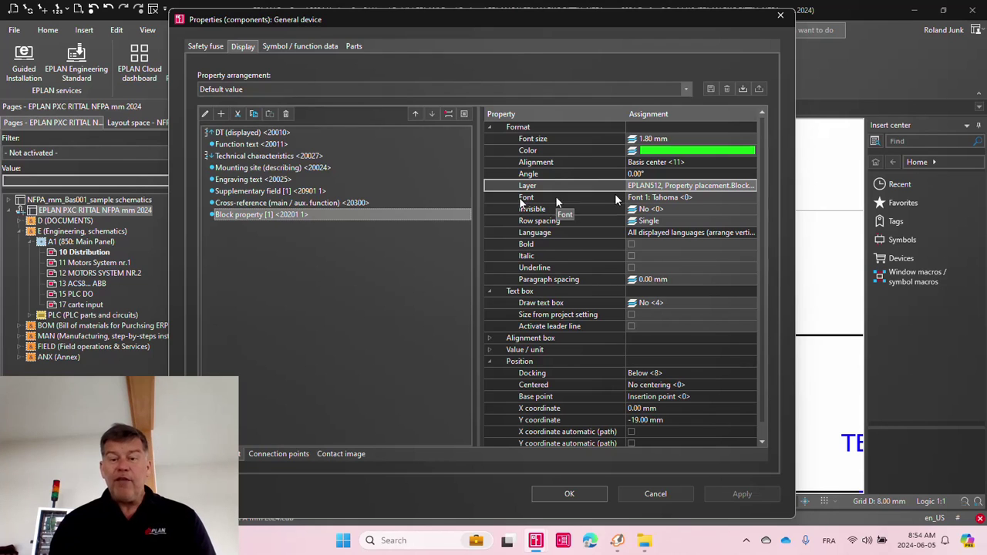
click(664, 187)
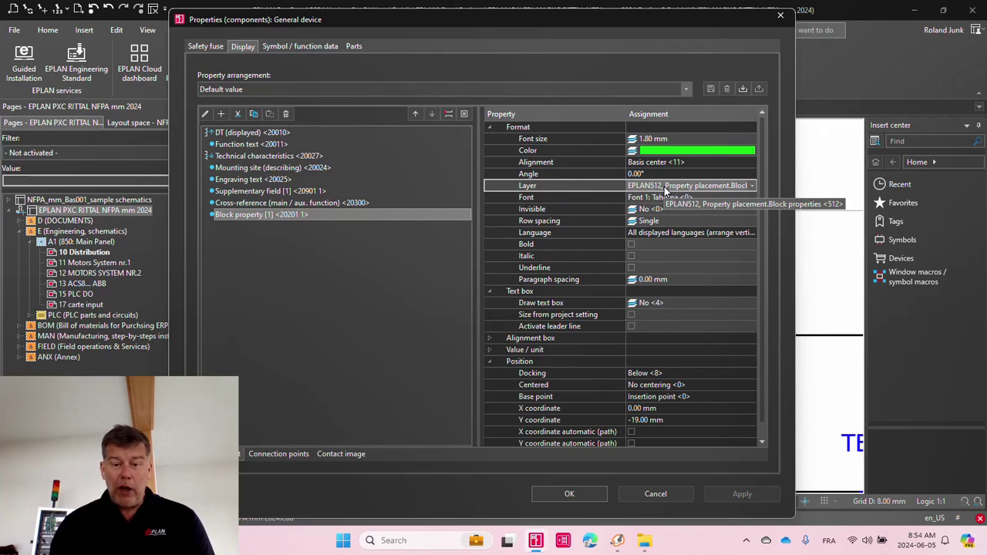
click(572, 494)
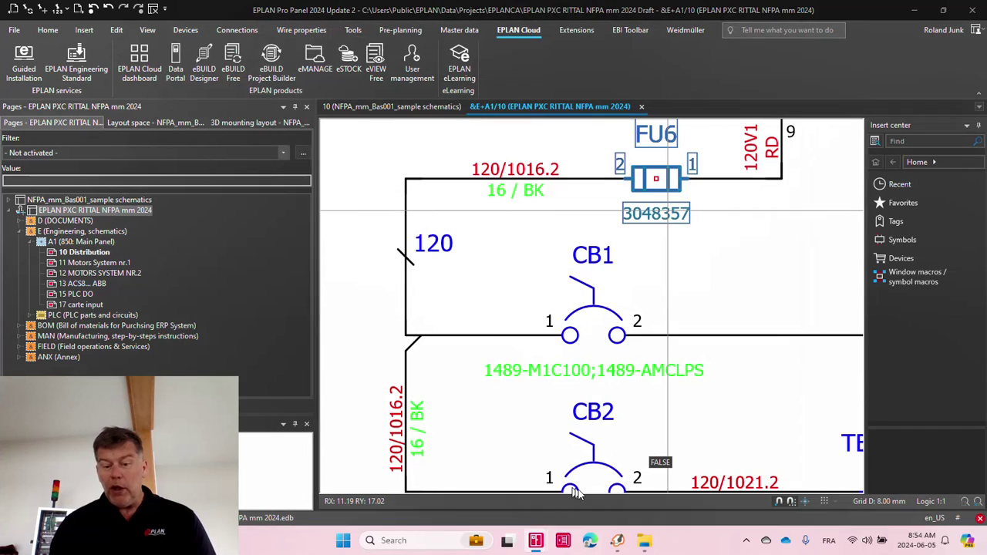
click(656, 249)
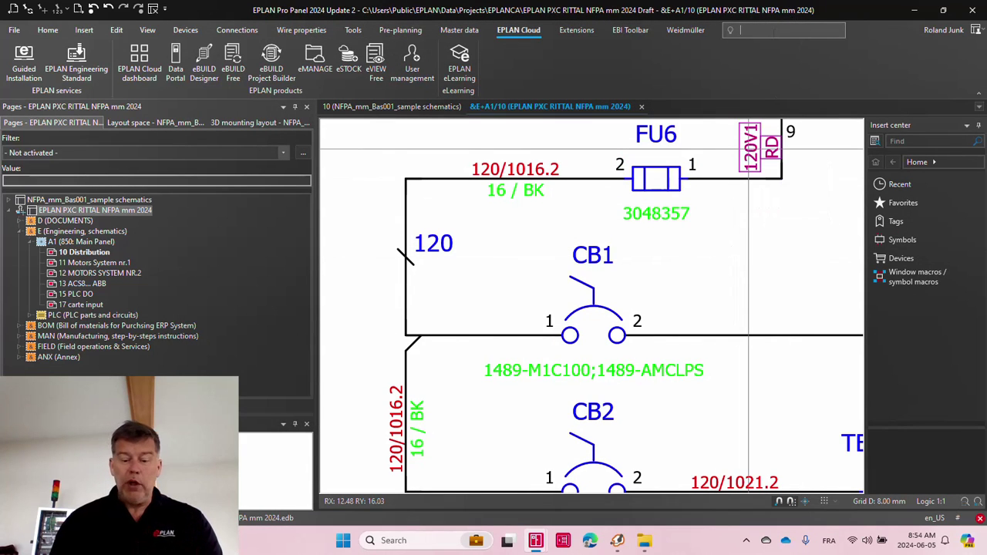
text(layer)
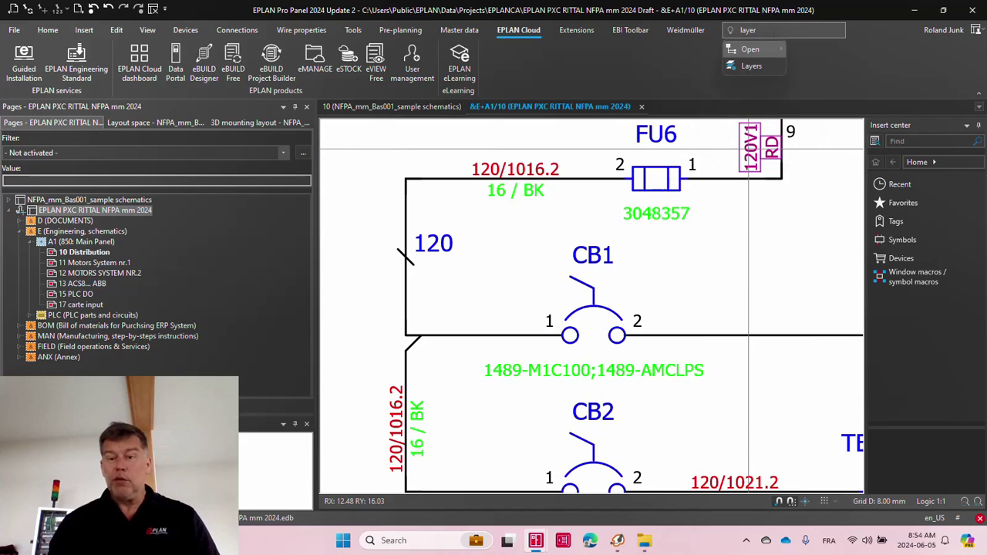
Step: In Layer management, expand the project's Property placement layers and select EPLAN512 Block properties
mouse_move(757, 65)
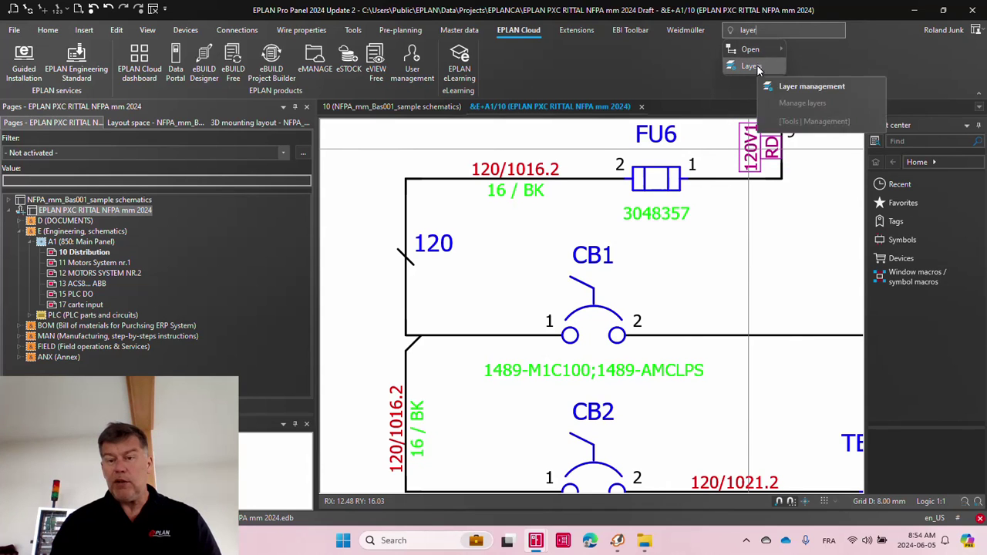
click(778, 87)
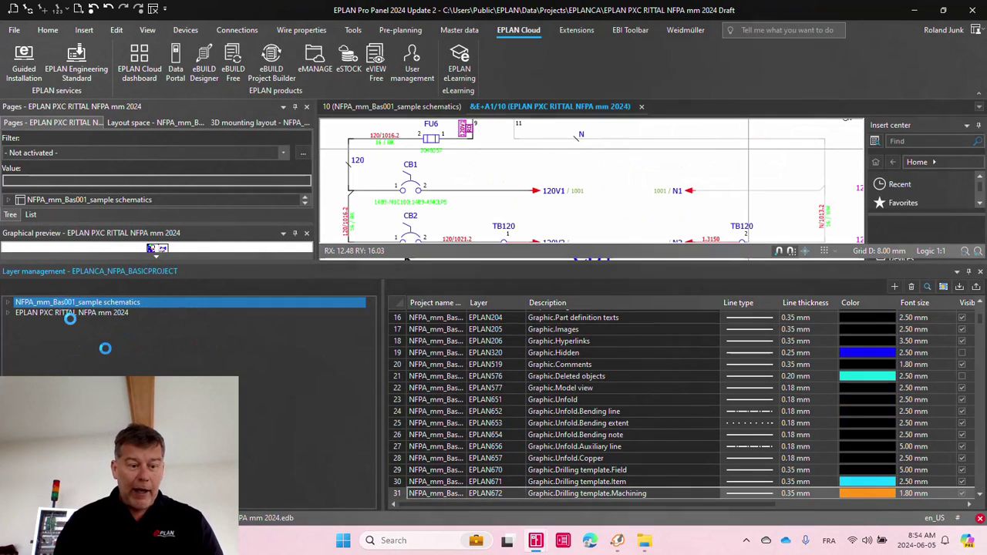
double_click(121, 307)
double_click(121, 308)
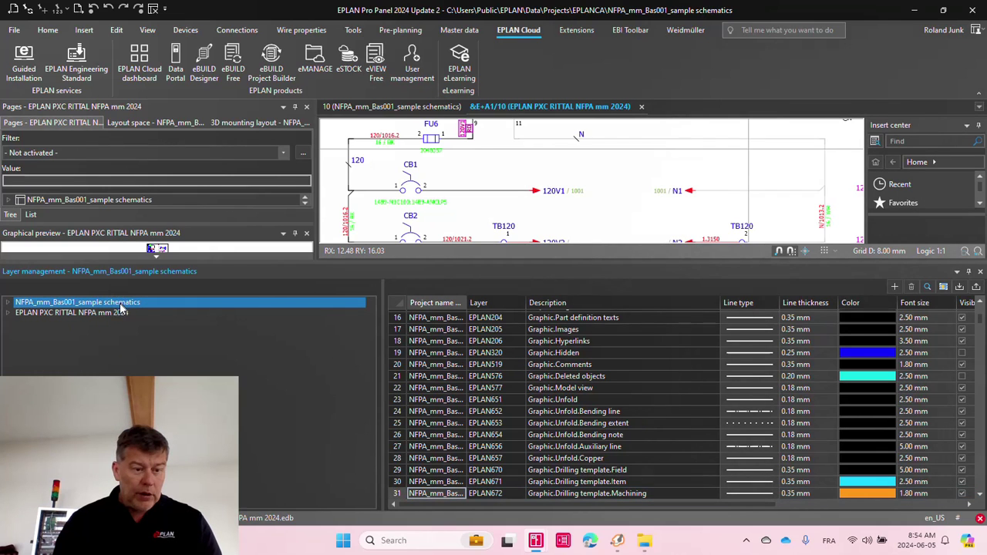
double_click(112, 313)
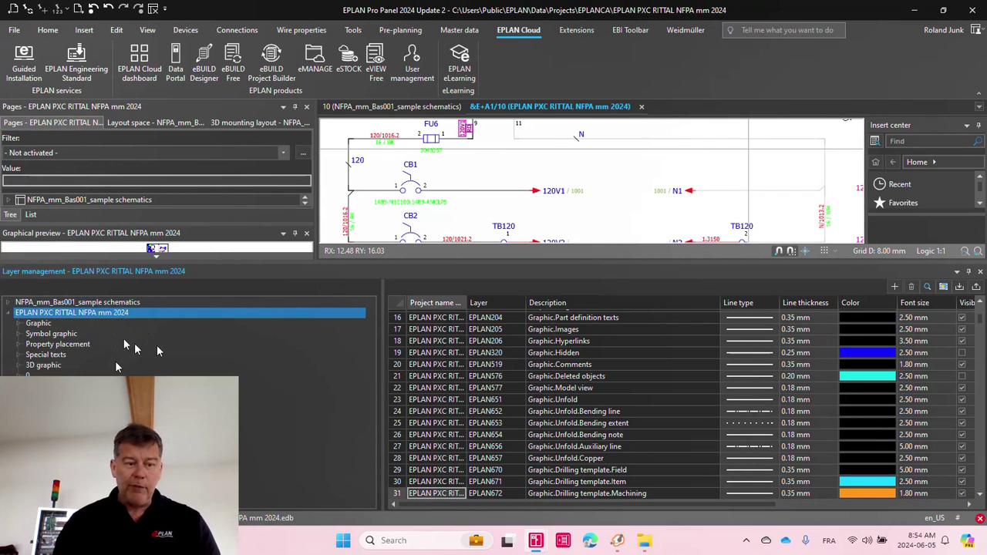
click(81, 346)
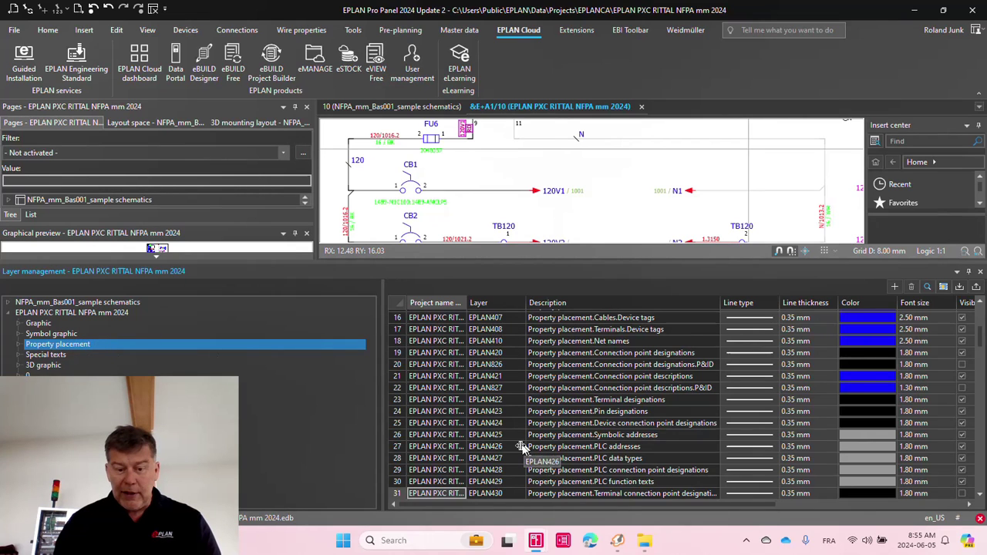
scroll(512, 444, down, 10)
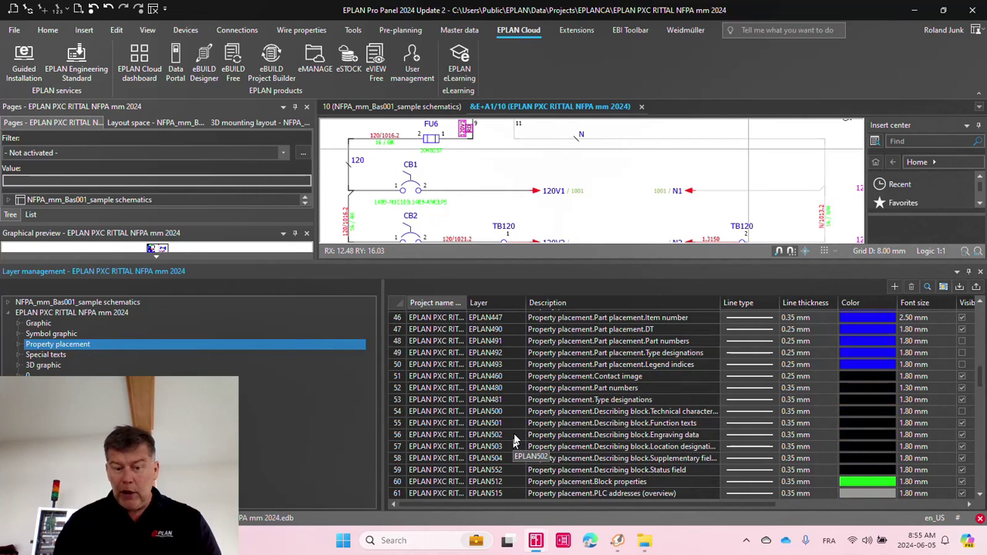
click(397, 481)
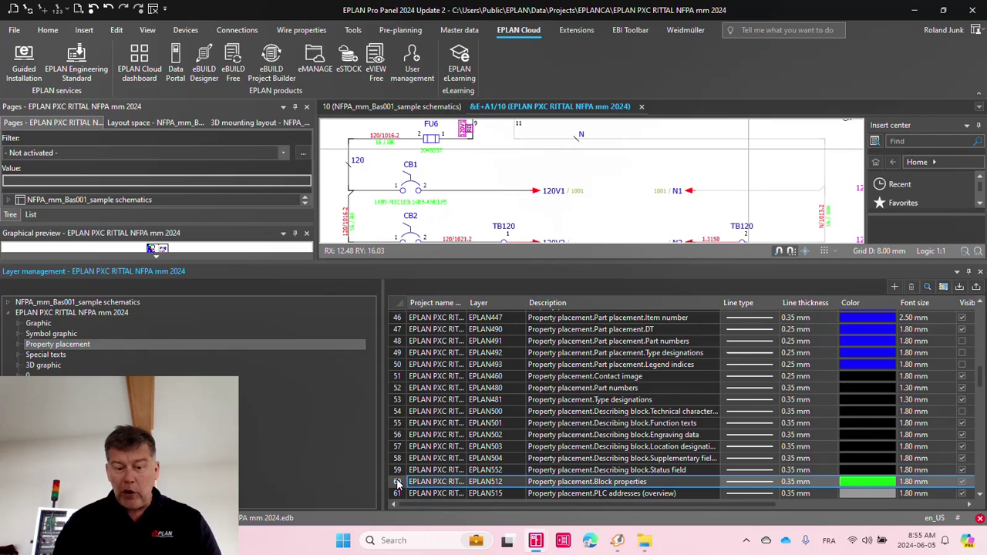
Step: Make the EPLAN512 Block properties layer invisible and non-printing, then close Layer management
click(963, 482)
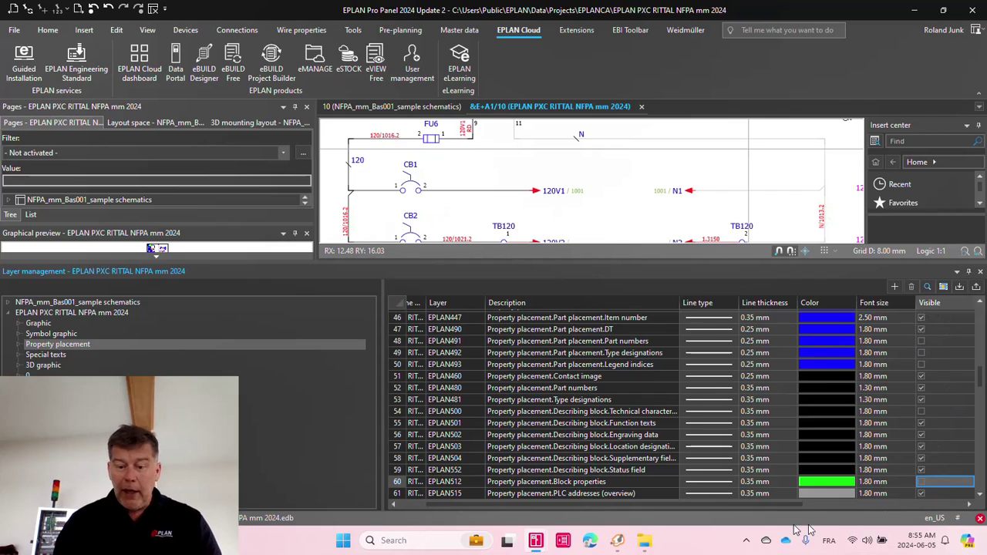
drag(540, 505, 578, 505)
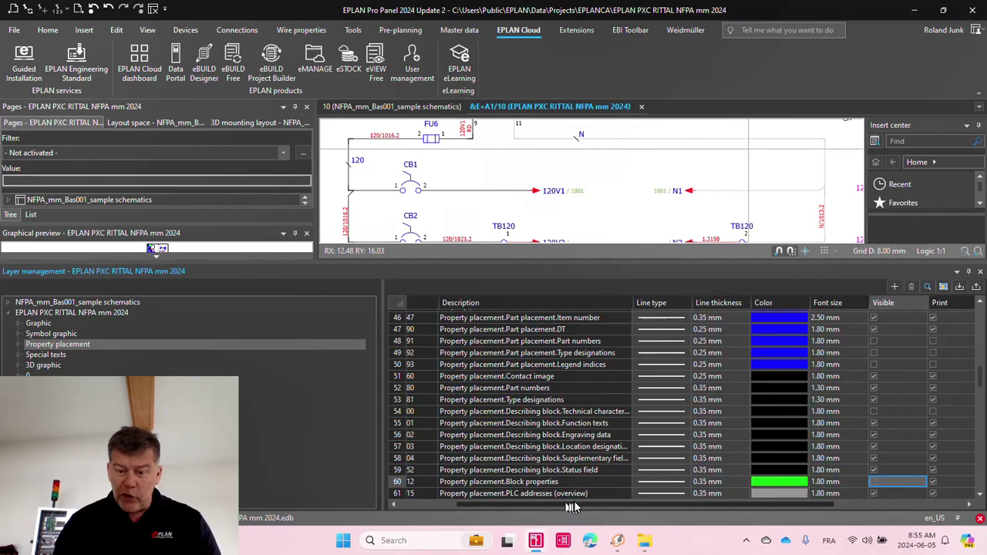
click(932, 482)
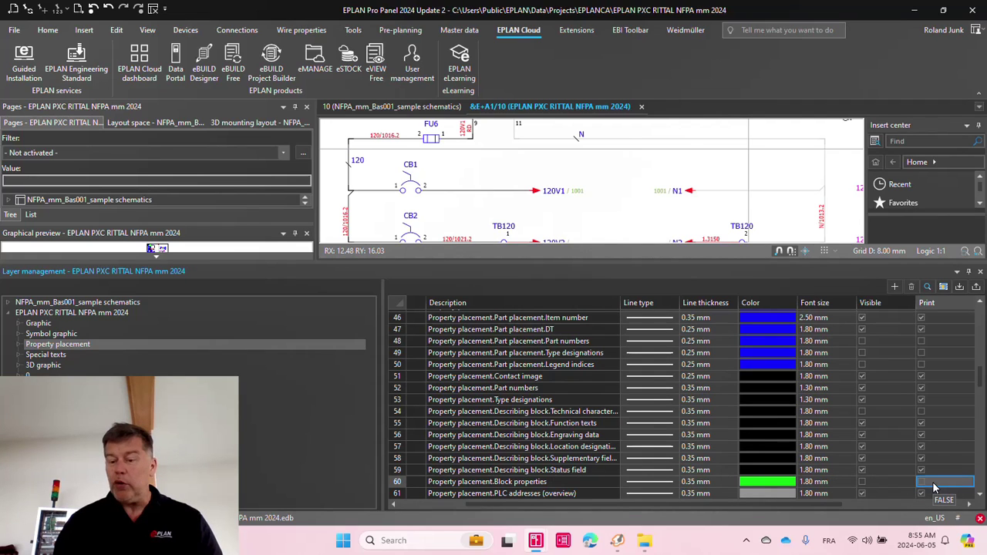
click(980, 272)
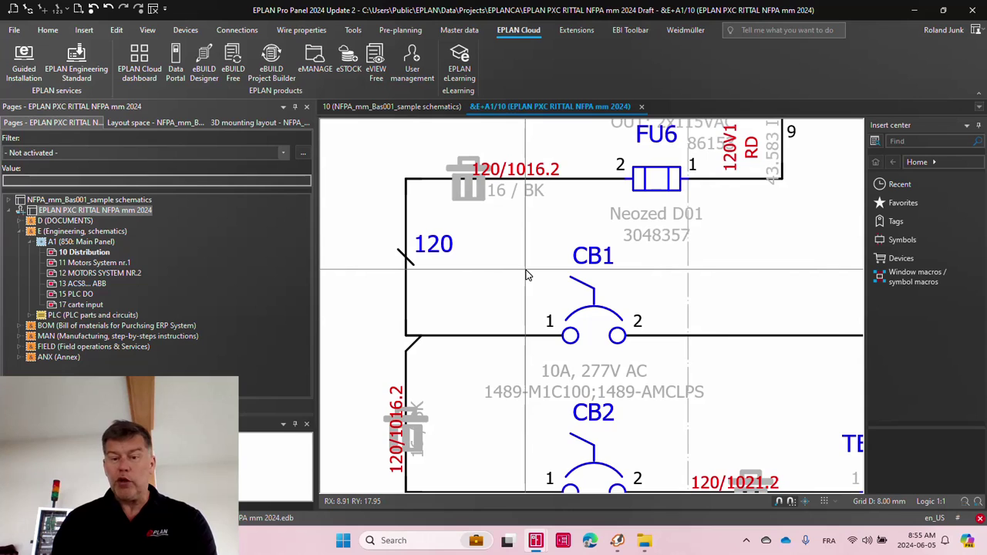
Step: Show invisible elements to see the greyed part numbers, hide them again, and zoom to the full page
click(147, 31)
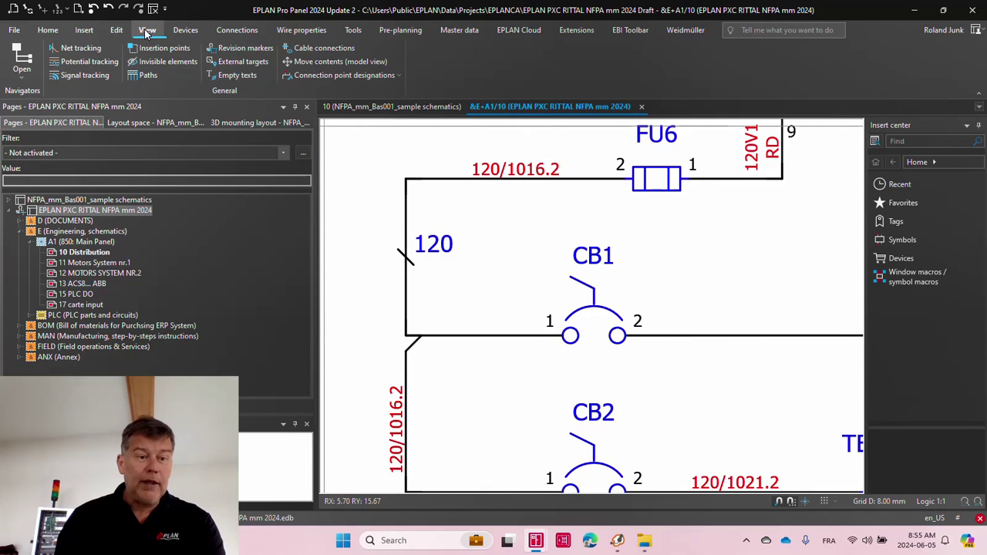
click(179, 63)
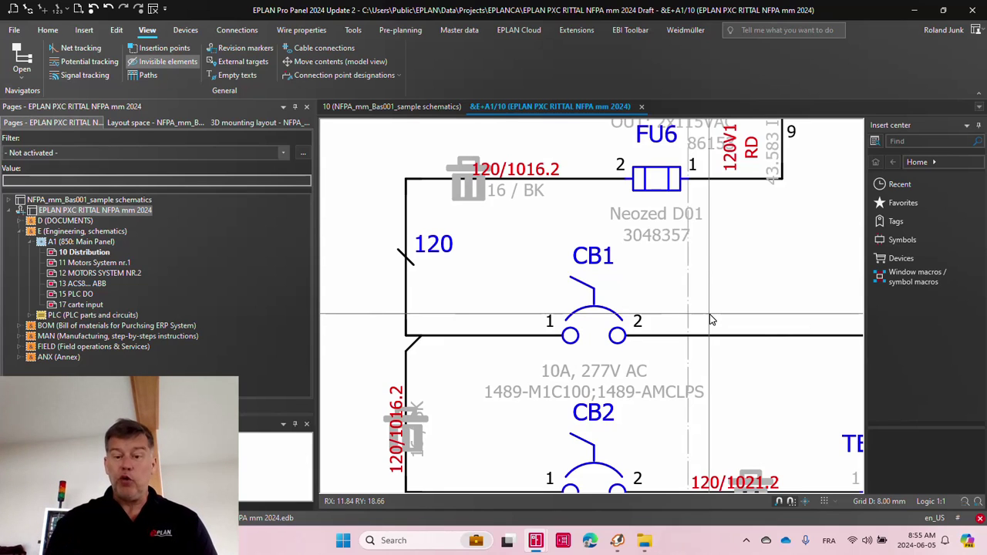
key(ctrl+i)
key(ctrl+i)
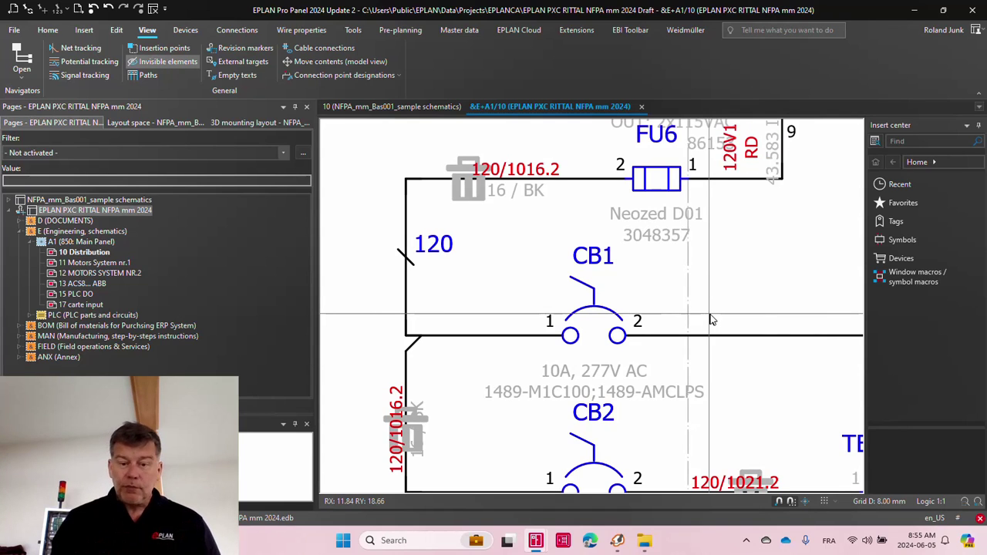
key(alt+3)
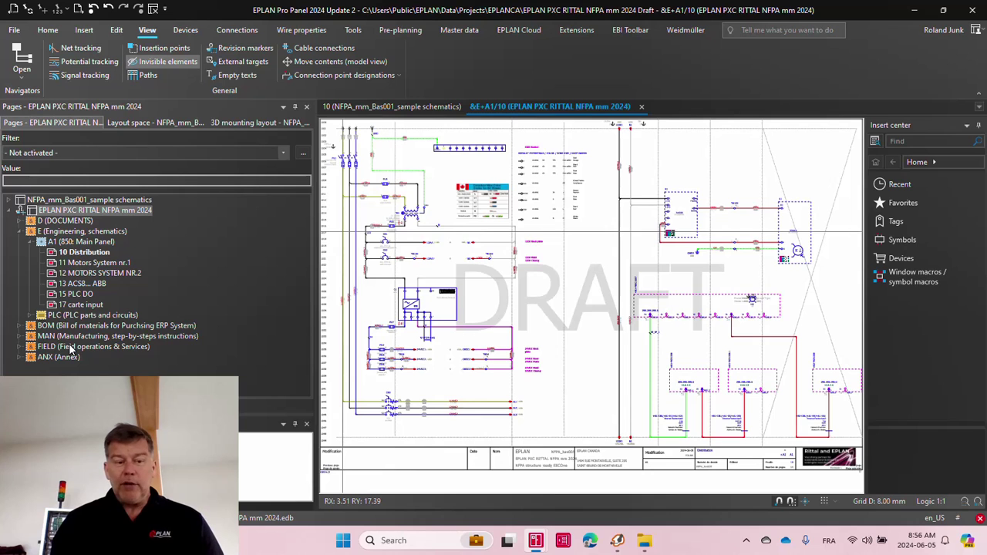
Step: Open BOM page 1, the summarized parts list, and pan to inspect its part number columns
scroll(355, 224, up, 3)
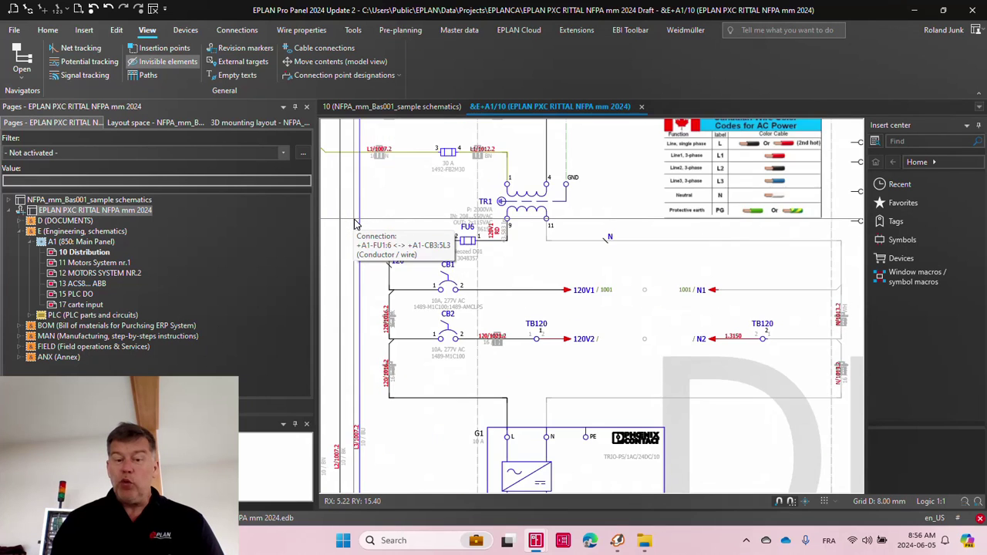
scroll(356, 224, up, 2)
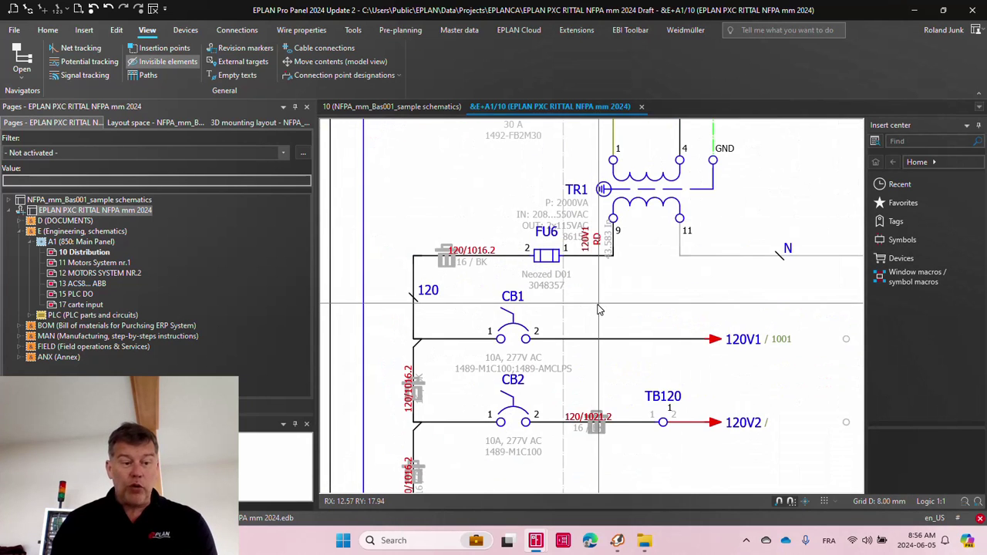
click(114, 326)
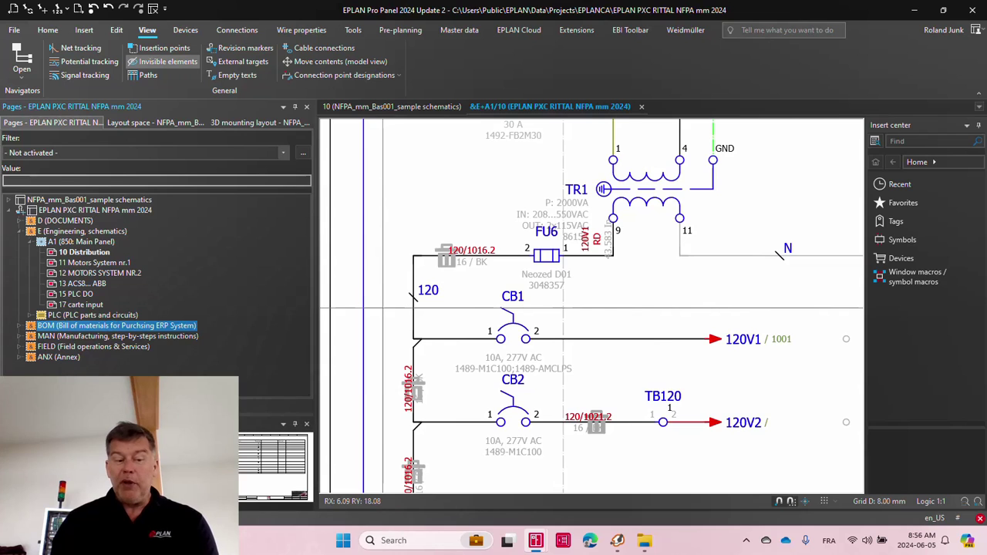
key(Right)
key(Down)
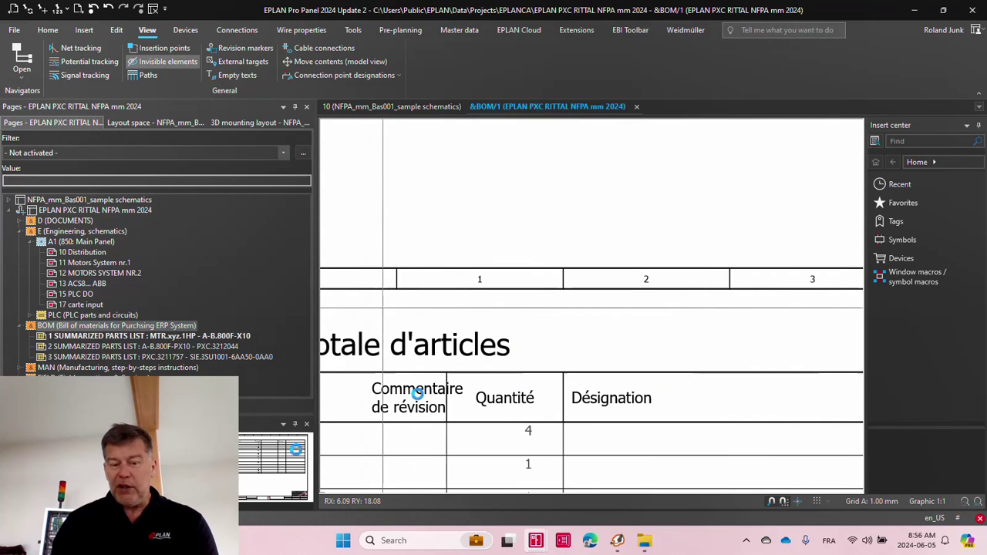
scroll(501, 208, down, 5)
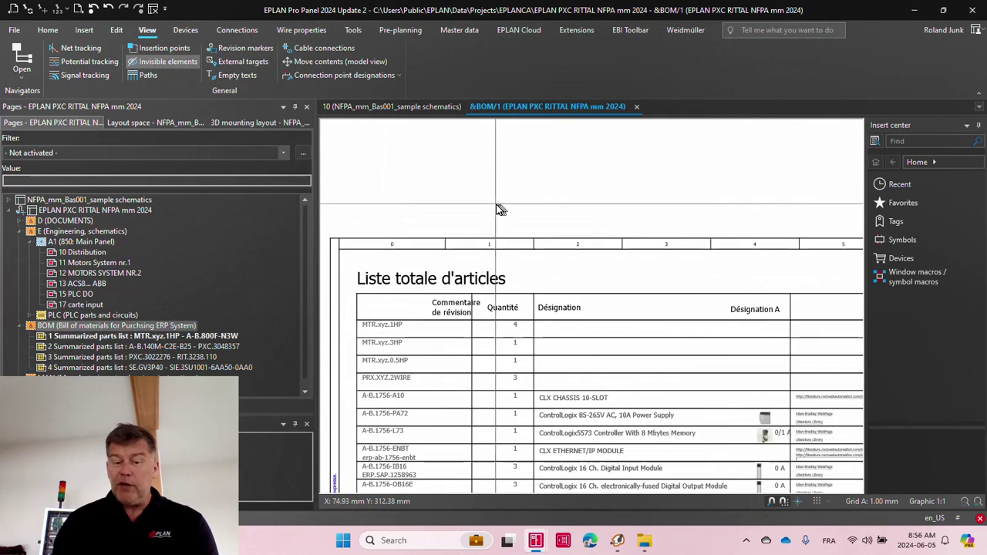
middle_drag(711, 378, 579, 376)
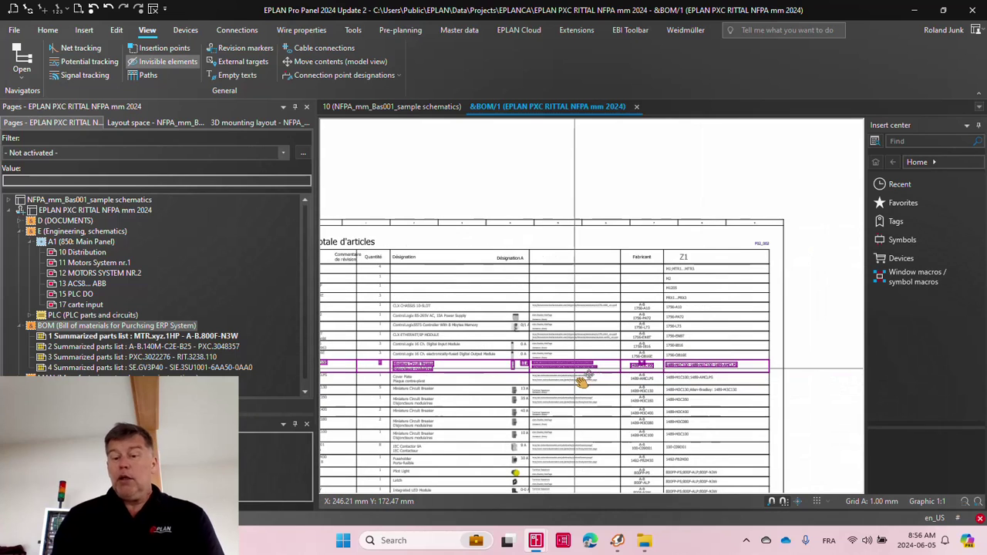
scroll(723, 392, up, 5)
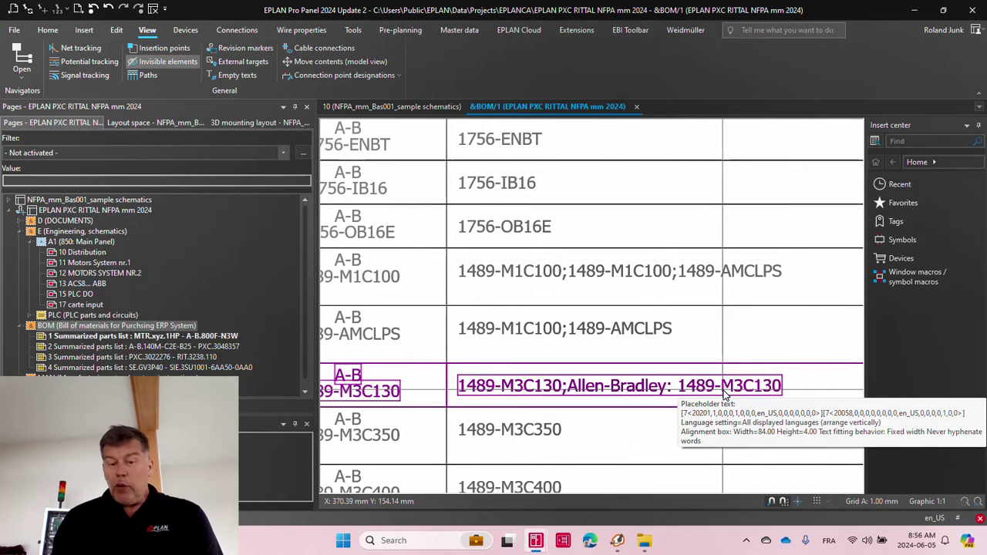
scroll(725, 395, down, 5)
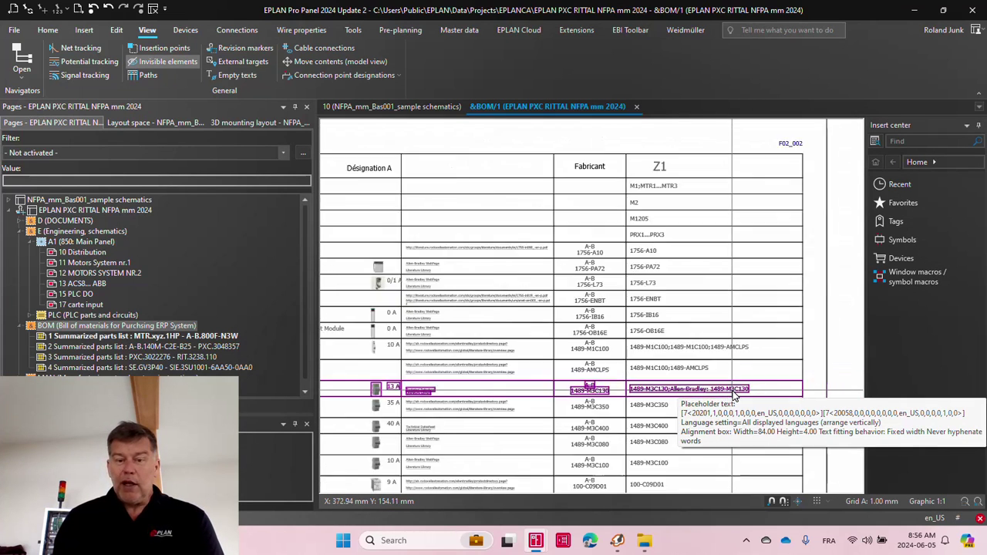
scroll(735, 395, down, 3)
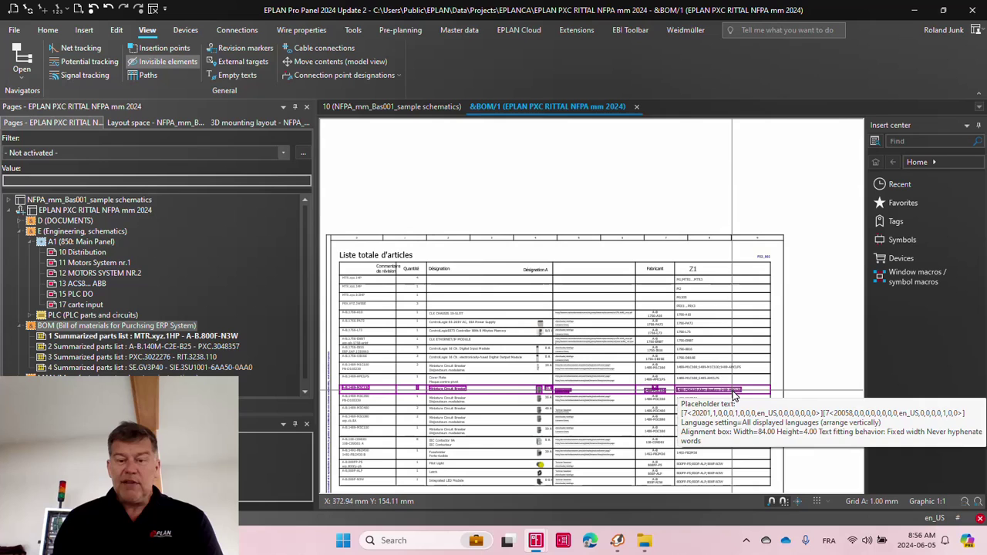
Step: Return to schematic page 10, select the project, and open Layer management via a 'layer' search
click(436, 107)
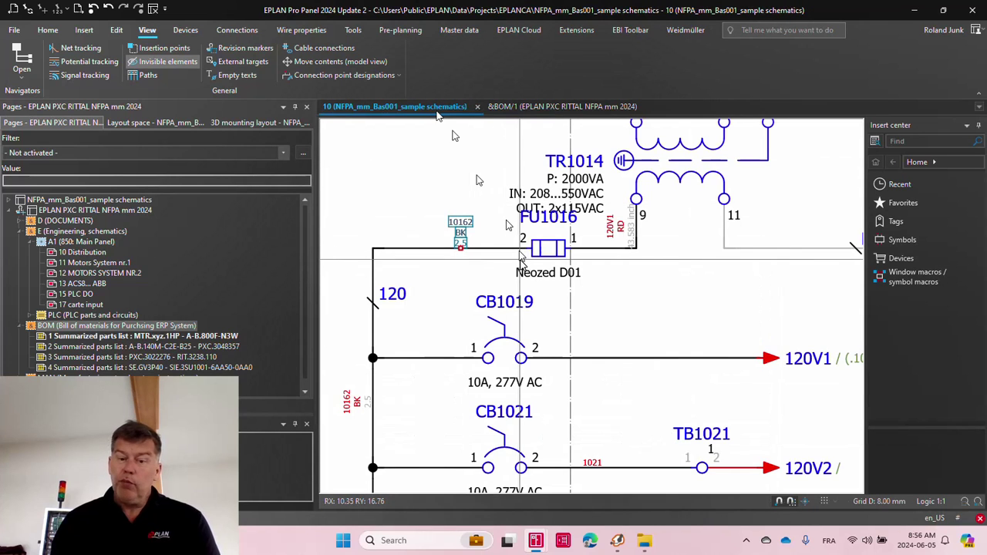
click(114, 215)
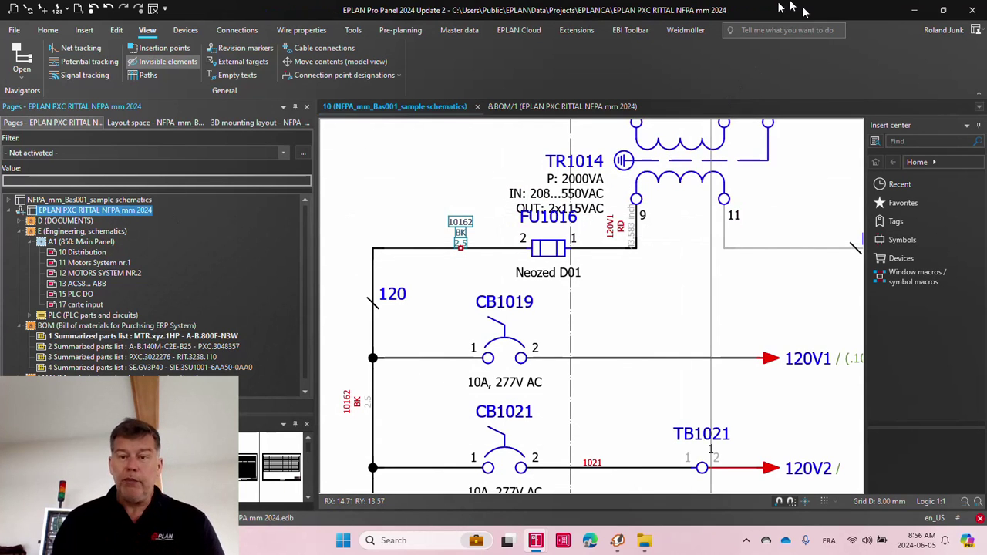
click(775, 29)
text(layer)
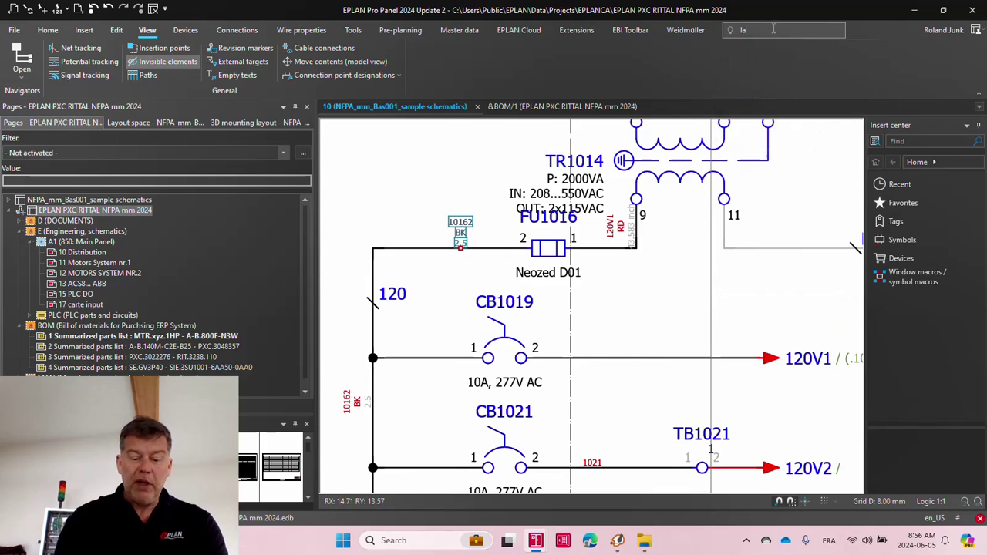
click(754, 66)
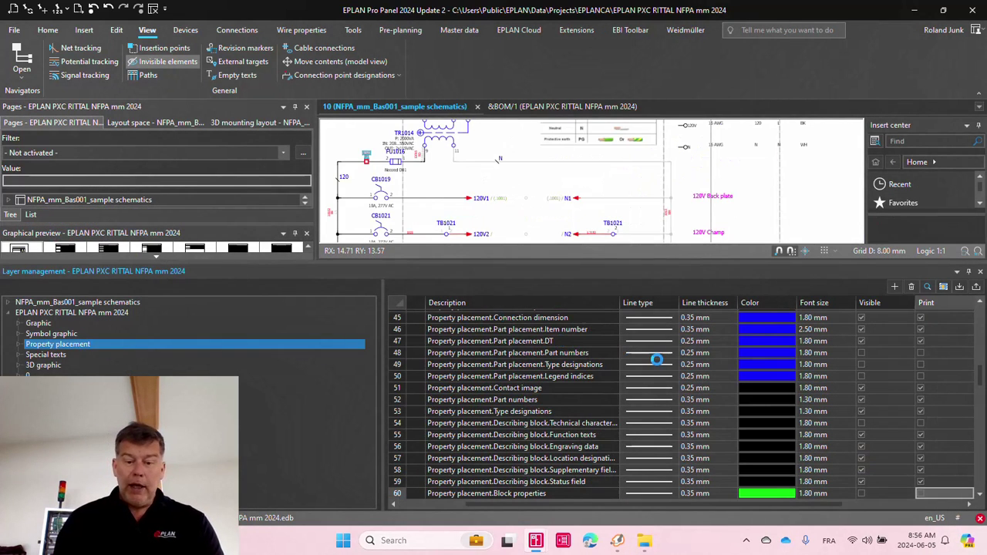
Step: Under Property placement, set the EPLAN512 Block properties layer to Visible and Print again
click(116, 313)
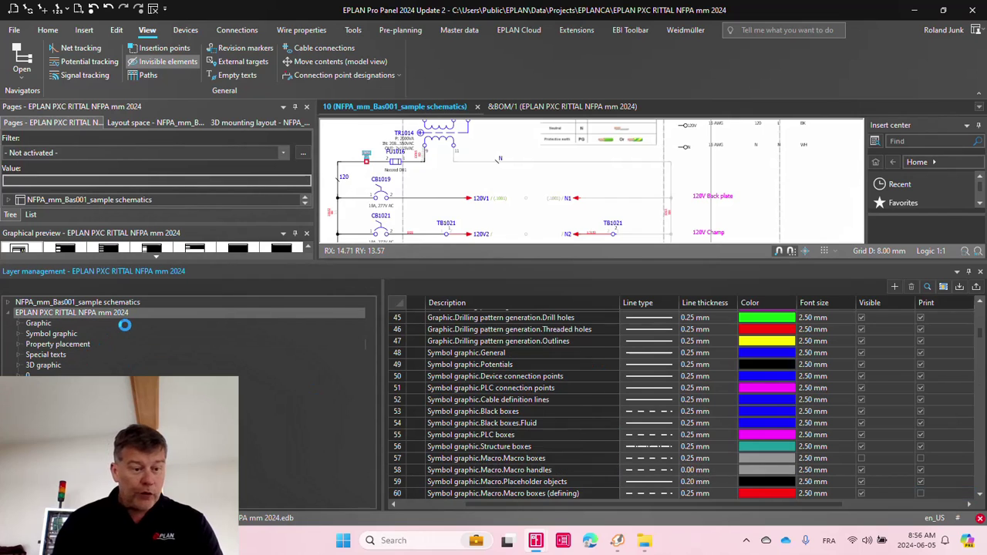
click(55, 346)
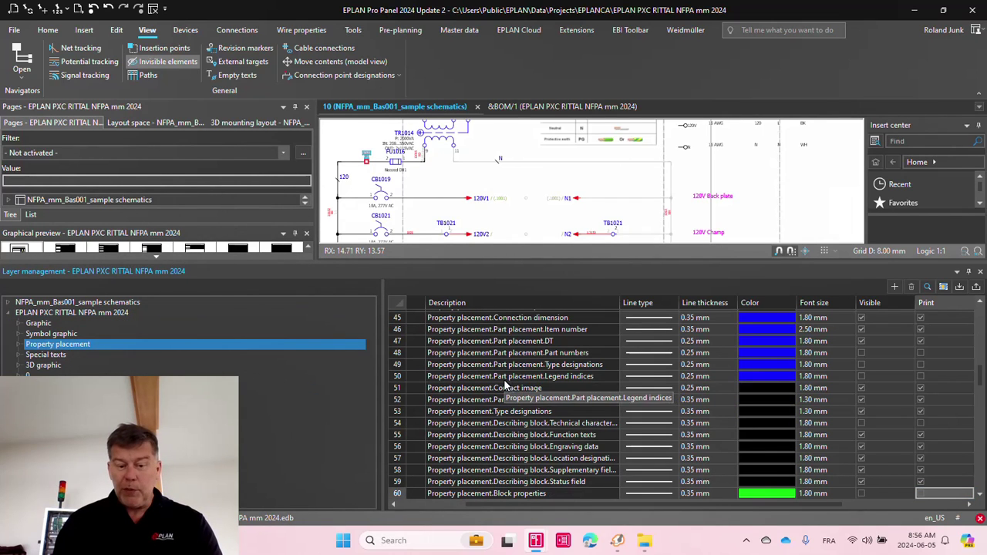
click(416, 502)
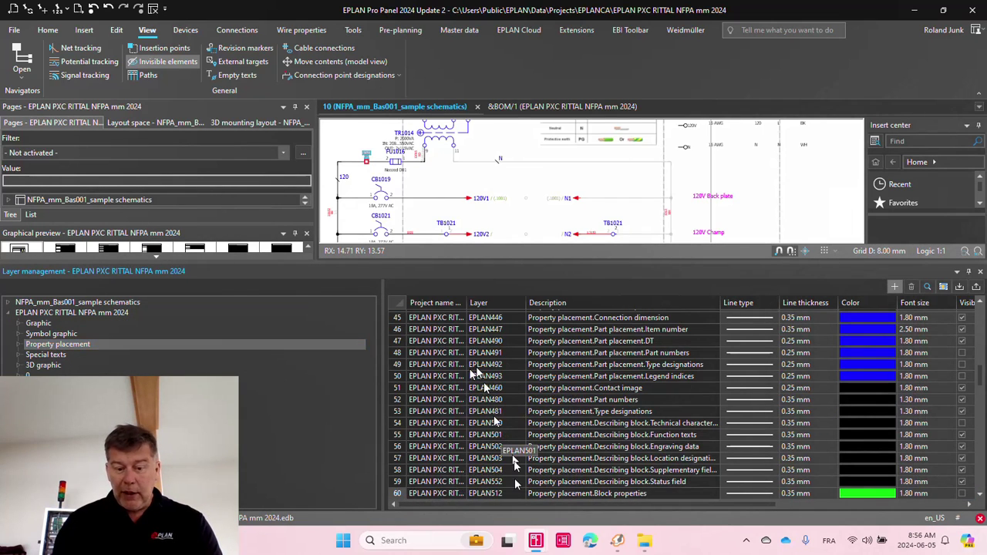
click(408, 493)
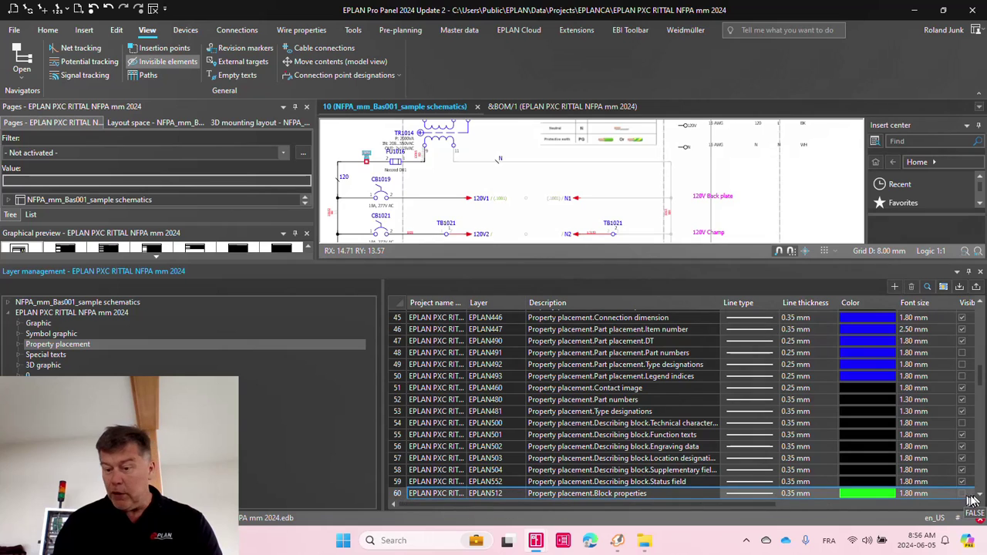
drag(645, 503, 716, 504)
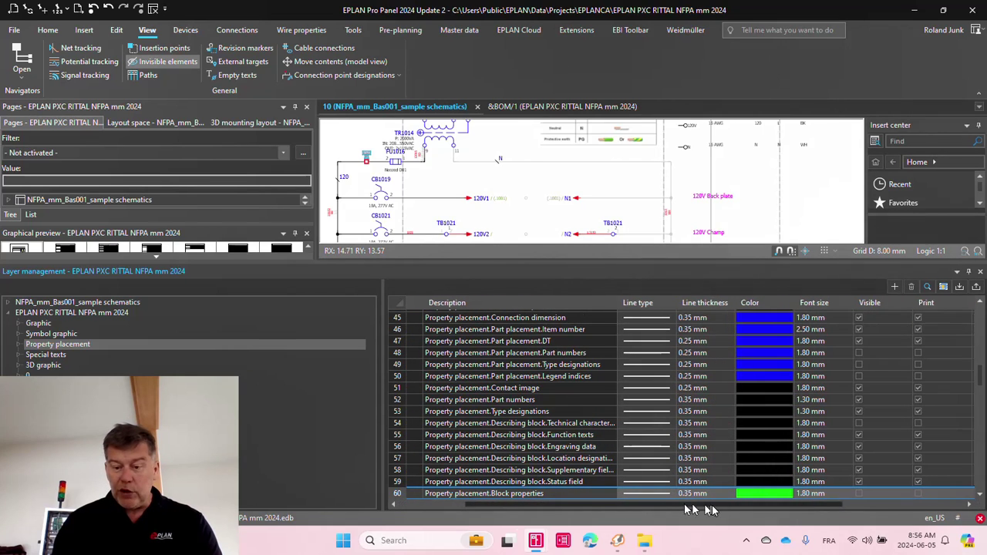
click(858, 493)
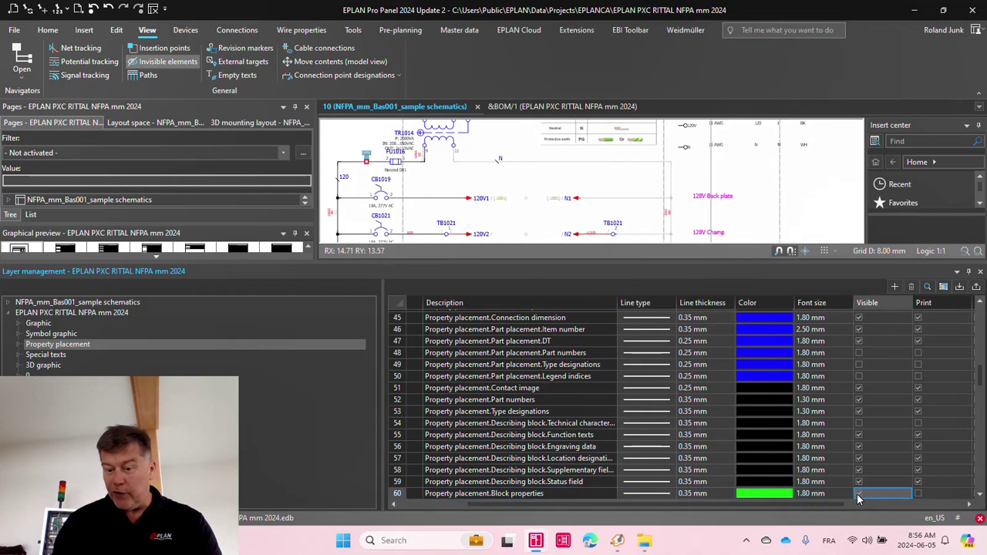
click(917, 493)
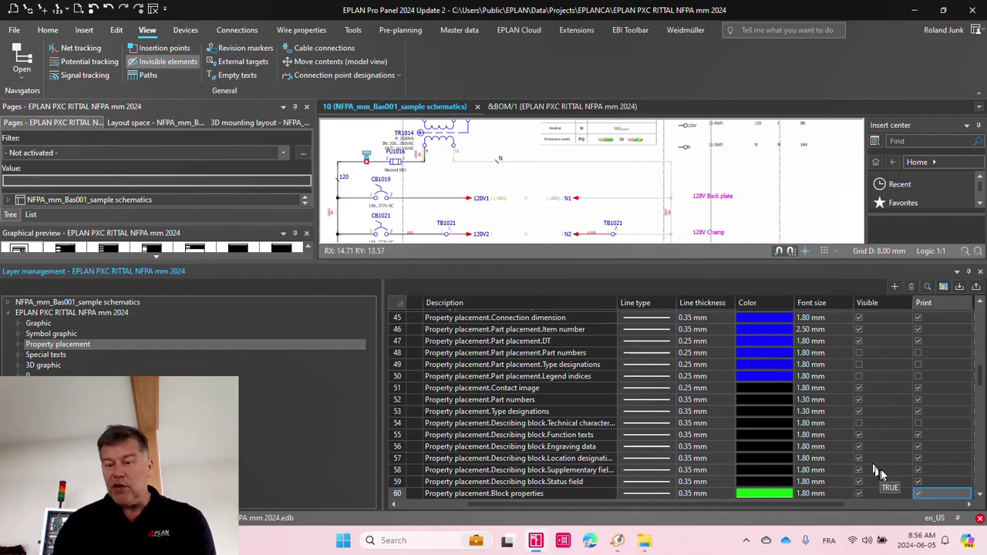
click(981, 275)
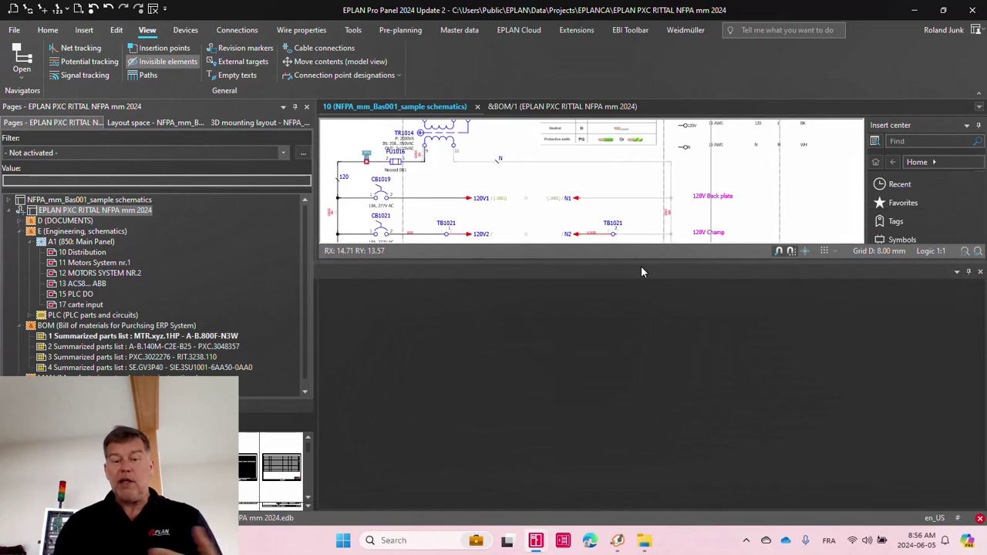
scroll(641, 266, up, 3)
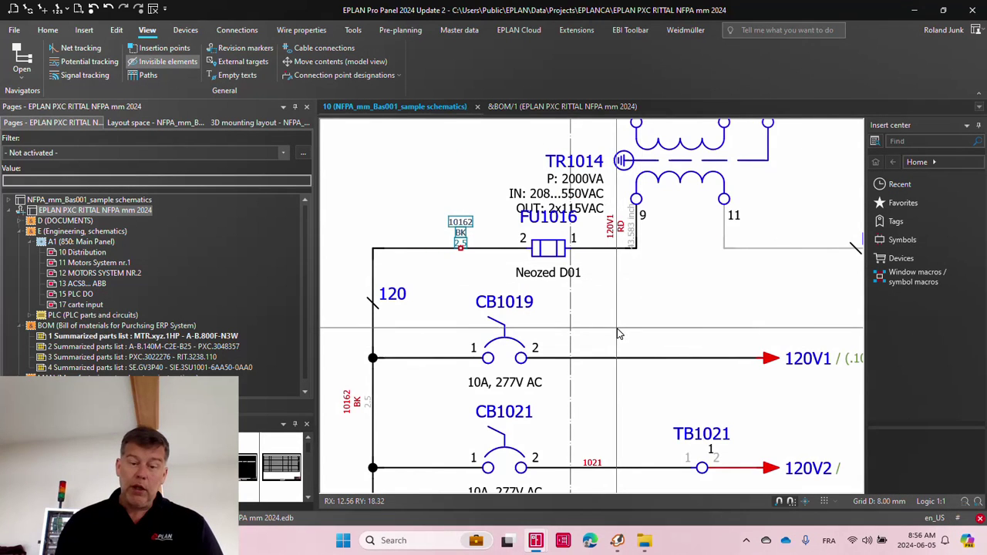
scroll(621, 335, down, 2)
middle_drag(621, 334, 547, 312)
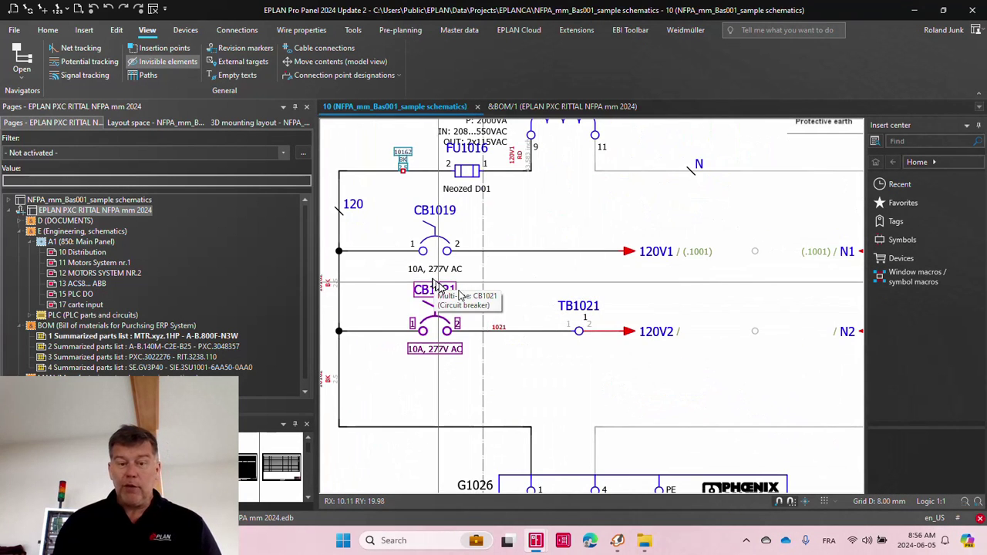
middle_drag(484, 235, 579, 270)
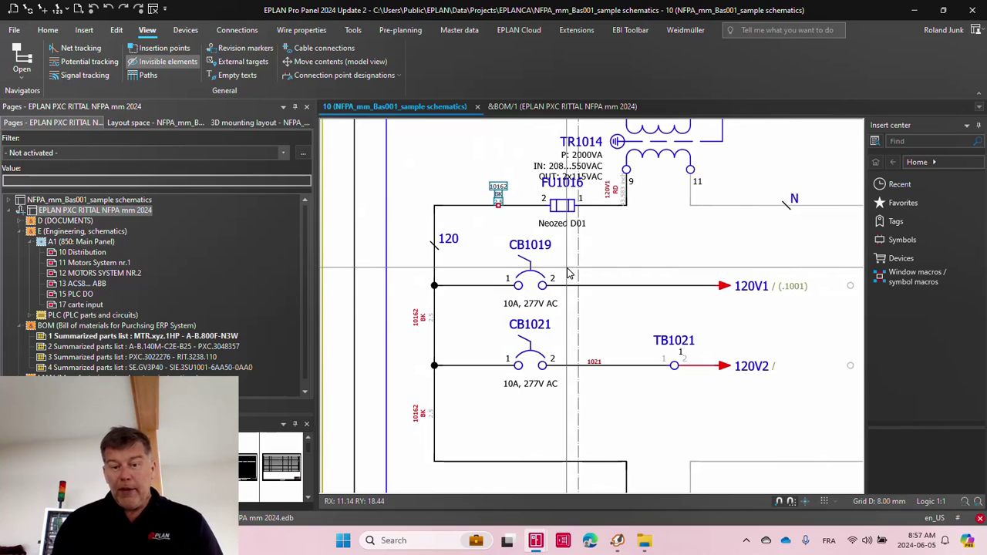
click(565, 218)
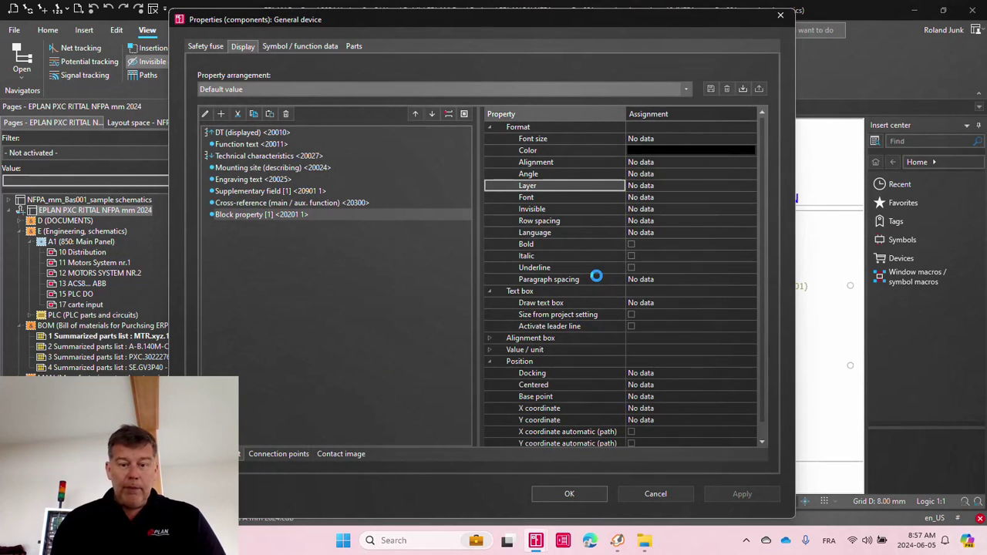
click(249, 156)
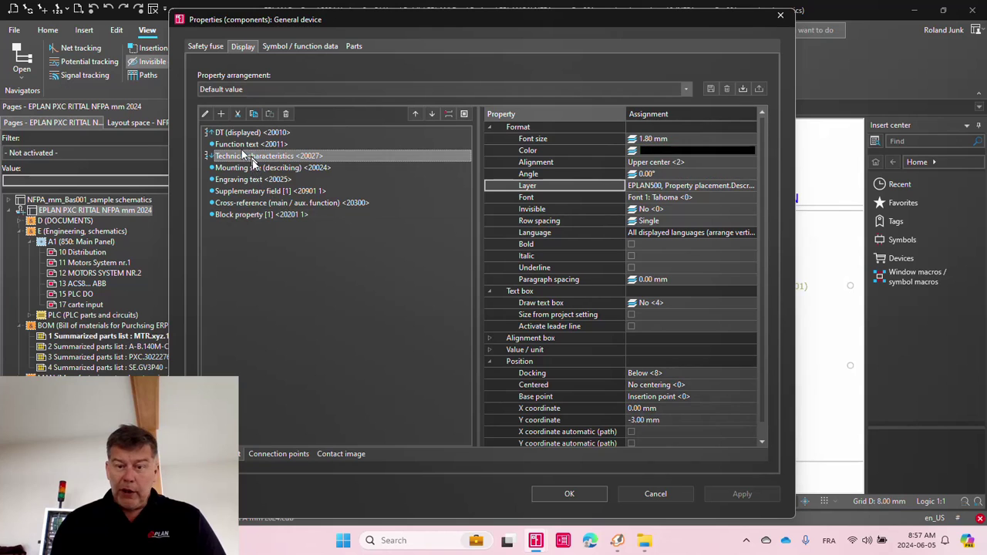
click(261, 216)
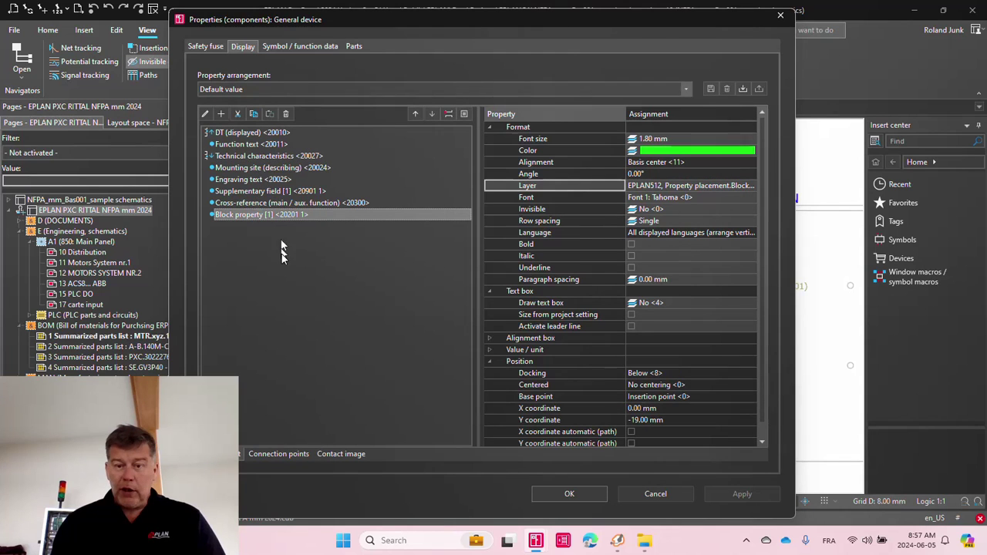
click(569, 495)
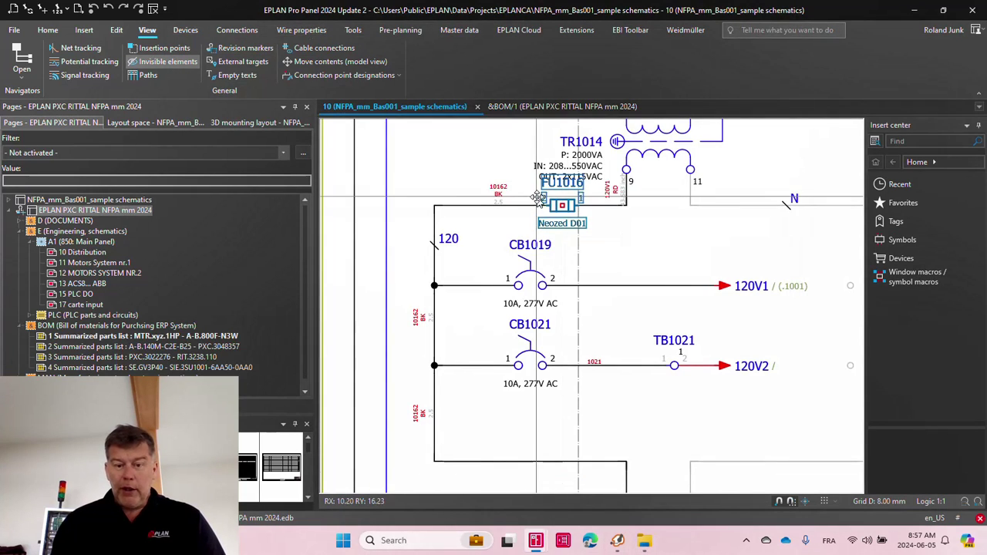
click(615, 255)
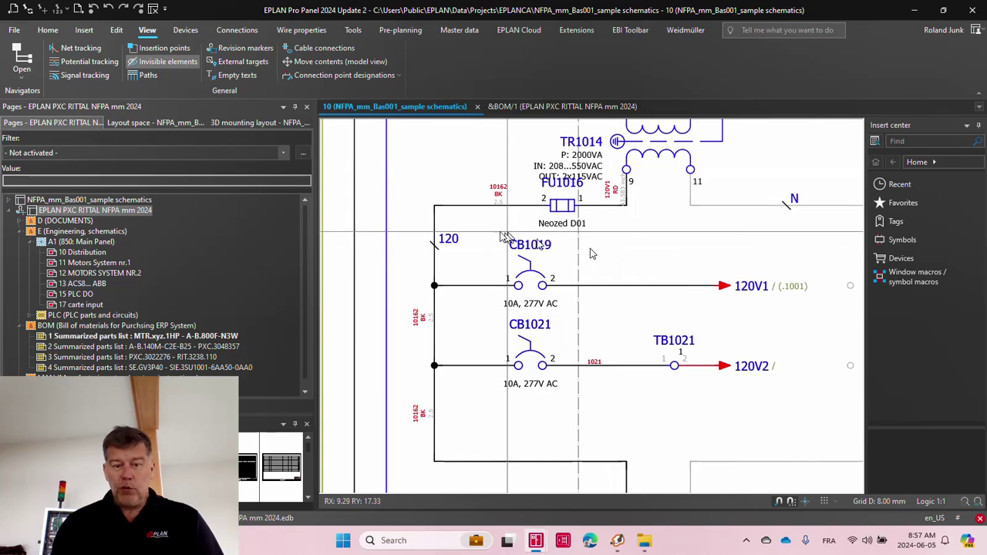
click(106, 211)
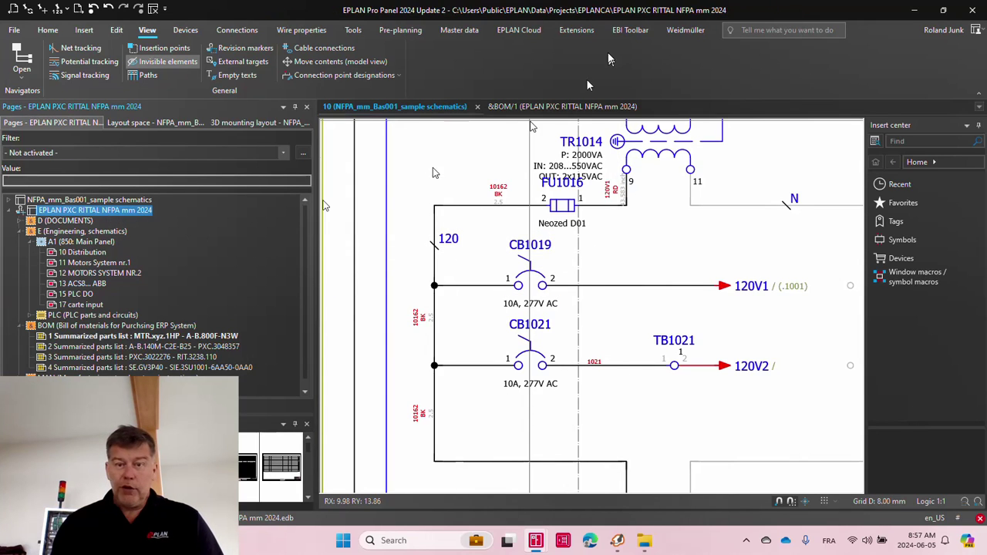